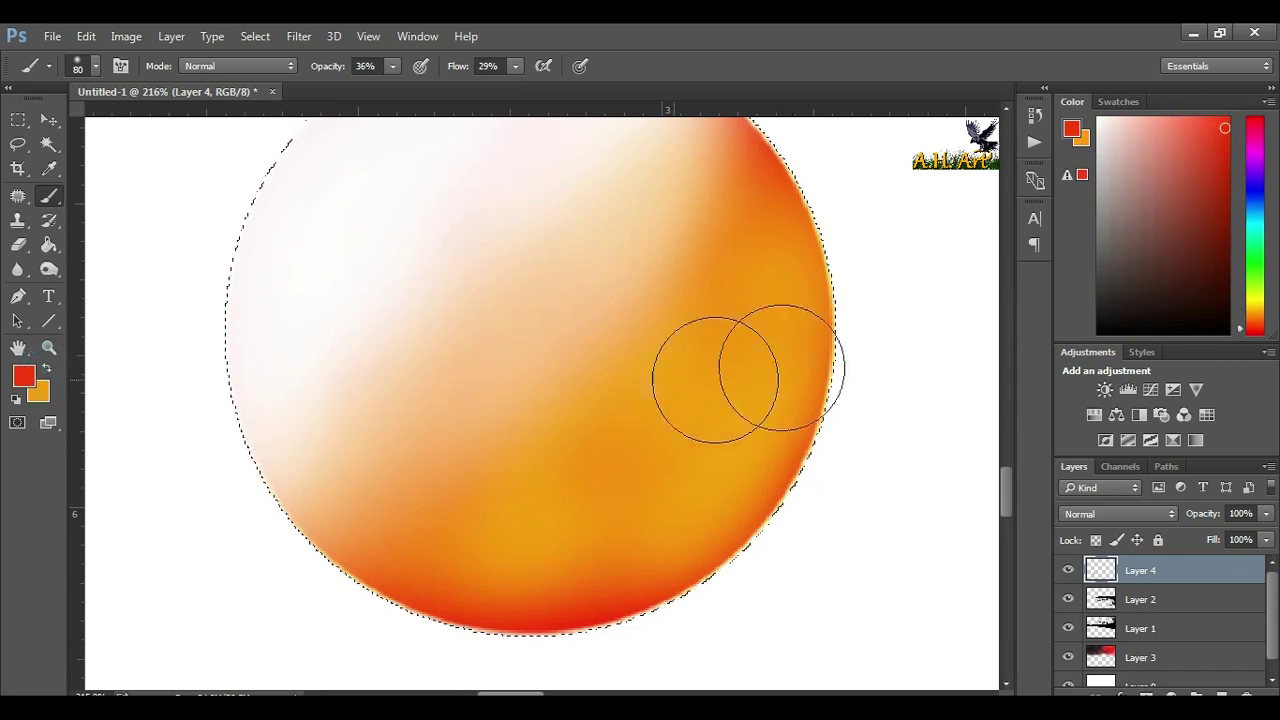
Step: Paint a red-orange stroke on the sphere's right edge, then dark black strokes down its centre-right
{"action": "mouse_move", "coordinate": [763, 406]}
{"action": "left_mouse_down"}
{"action": "mouse_move", "coordinate": [803, 291]}
{"action": "mouse_move", "coordinate": [741, 378]}
{"action": "mouse_move", "coordinate": [766, 194]}
{"action": "mouse_move", "coordinate": [728, 444]}
{"action": "left_mouse_up"}
{"action": "left_click", "coordinate": [24, 375]}
{"action": "left_click", "coordinate": [571, 329]}
{"action": "left_click", "coordinate": [829, 171]}
{"action": "mouse_move", "coordinate": [766, 218]}
{"action": "left_mouse_down"}
{"action": "mouse_move", "coordinate": [663, 414]}
{"action": "mouse_move", "coordinate": [744, 478]}
{"action": "left_mouse_up"}
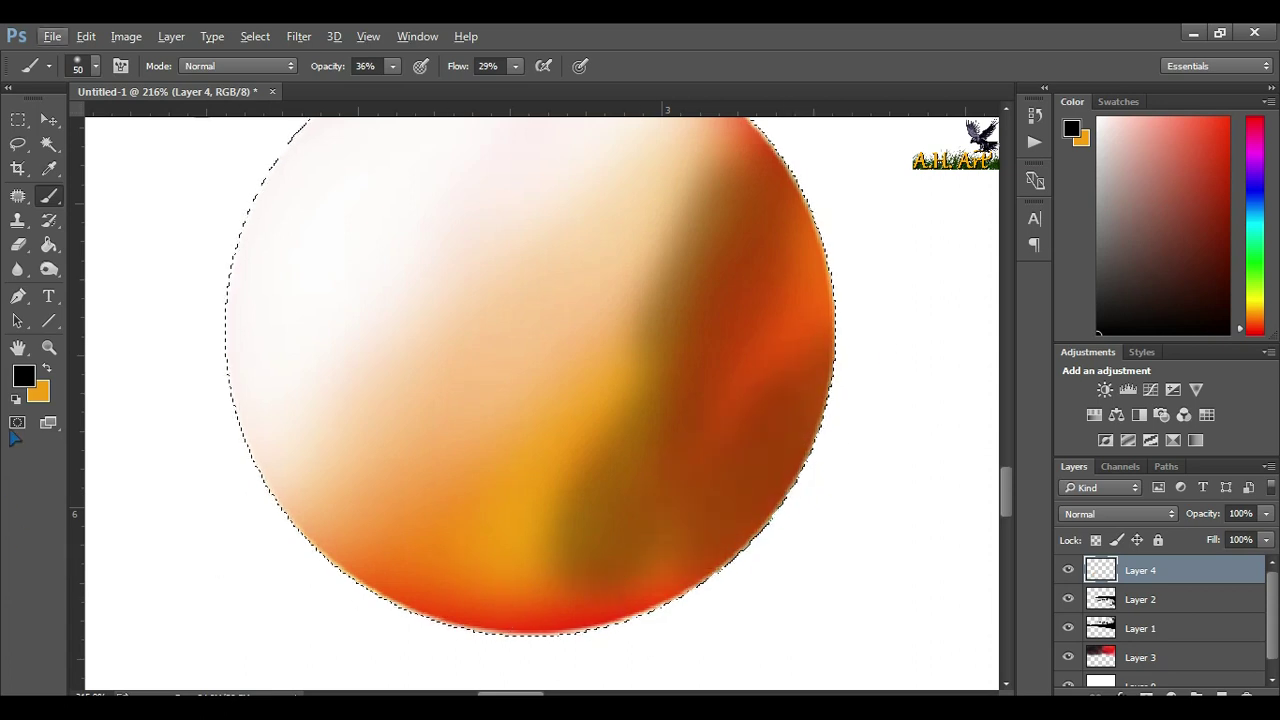
Step: Switch the foreground colour to red ff3400 and paint it across the sphere's centre-right
{"action": "key", "text": "i"}
{"action": "left_click", "coordinate": [24, 372]}
{"action": "left_click", "coordinate": [634, 184]}
{"action": "key", "text": "Return"}
{"action": "key", "text": "b"}
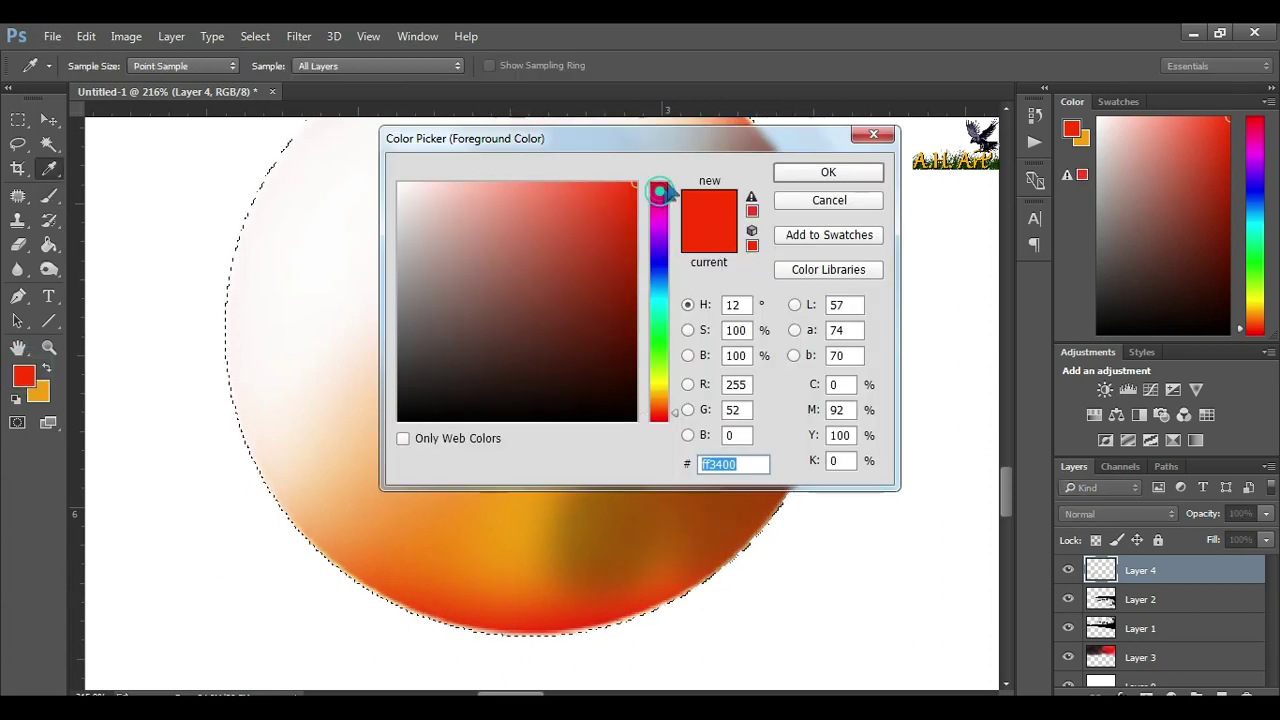
{"action": "mouse_move", "coordinate": [706, 354]}
{"action": "left_mouse_down"}
{"action": "mouse_move", "coordinate": [502, 510]}
{"action": "mouse_move", "coordinate": [686, 150]}
{"action": "mouse_move", "coordinate": [640, 300]}
{"action": "mouse_move", "coordinate": [420, 449]}
{"action": "mouse_move", "coordinate": [710, 478]}
{"action": "mouse_move", "coordinate": [320, 591]}
{"action": "left_mouse_up"}
Step: Switch back to black and brush additional dark shading across the sphere
{"action": "key", "text": "i"}
{"action": "left_click", "coordinate": [24, 376]}
{"action": "left_click", "coordinate": [497, 363]}
{"action": "key", "text": "Return"}
{"action": "key", "text": "b"}
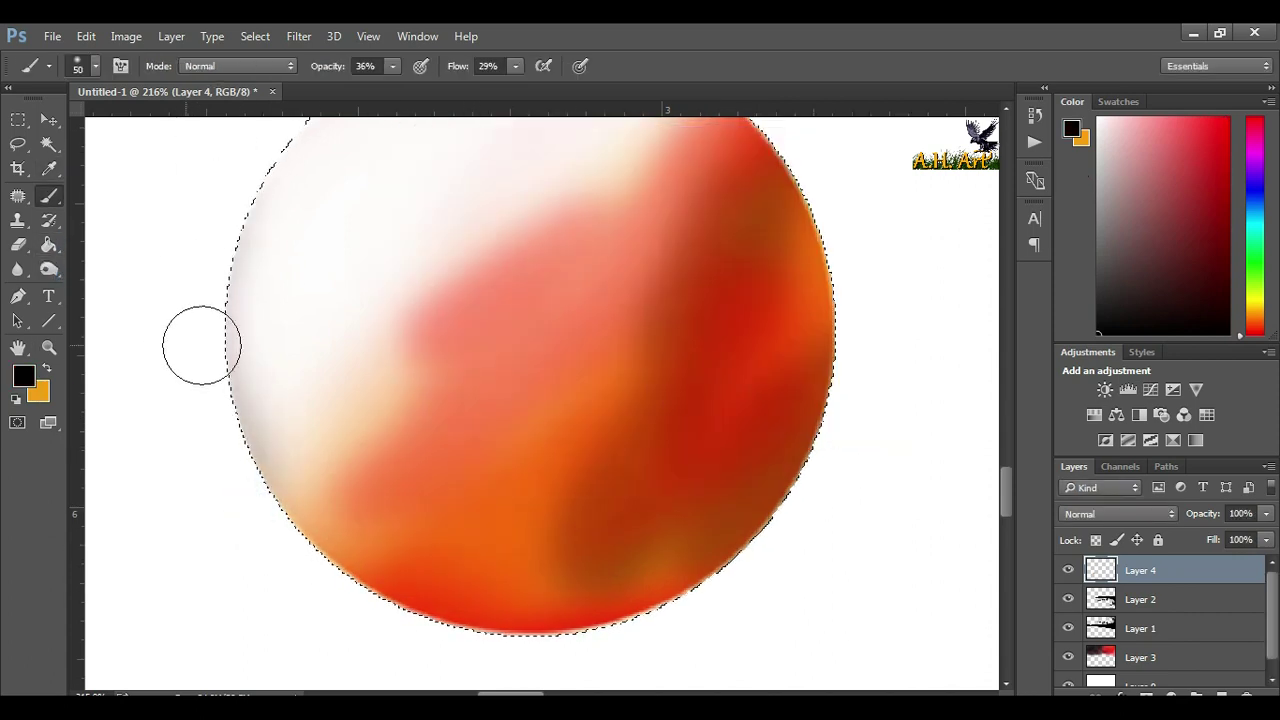
{"action": "left_click_drag", "start_coordinate": [286, 380], "coordinate": [286, 480]}
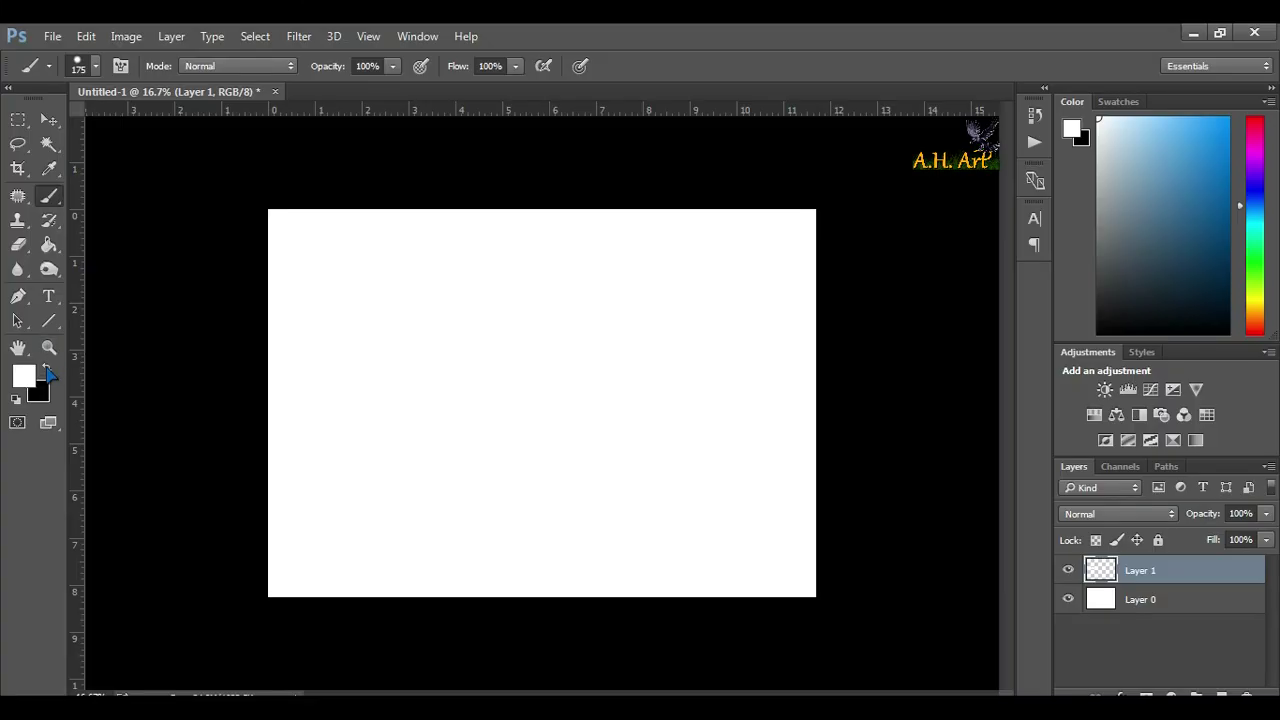
Step: Reset colours to black and brush a thick 175 px wavy band across the canvas middle
{"action": "key", "text": "d"}
{"action": "mouse_move", "coordinate": [310, 370]}
{"action": "left_mouse_down"}
{"action": "mouse_move", "coordinate": [267, 367]}
{"action": "mouse_move", "coordinate": [816, 376]}
{"action": "left_mouse_up"}
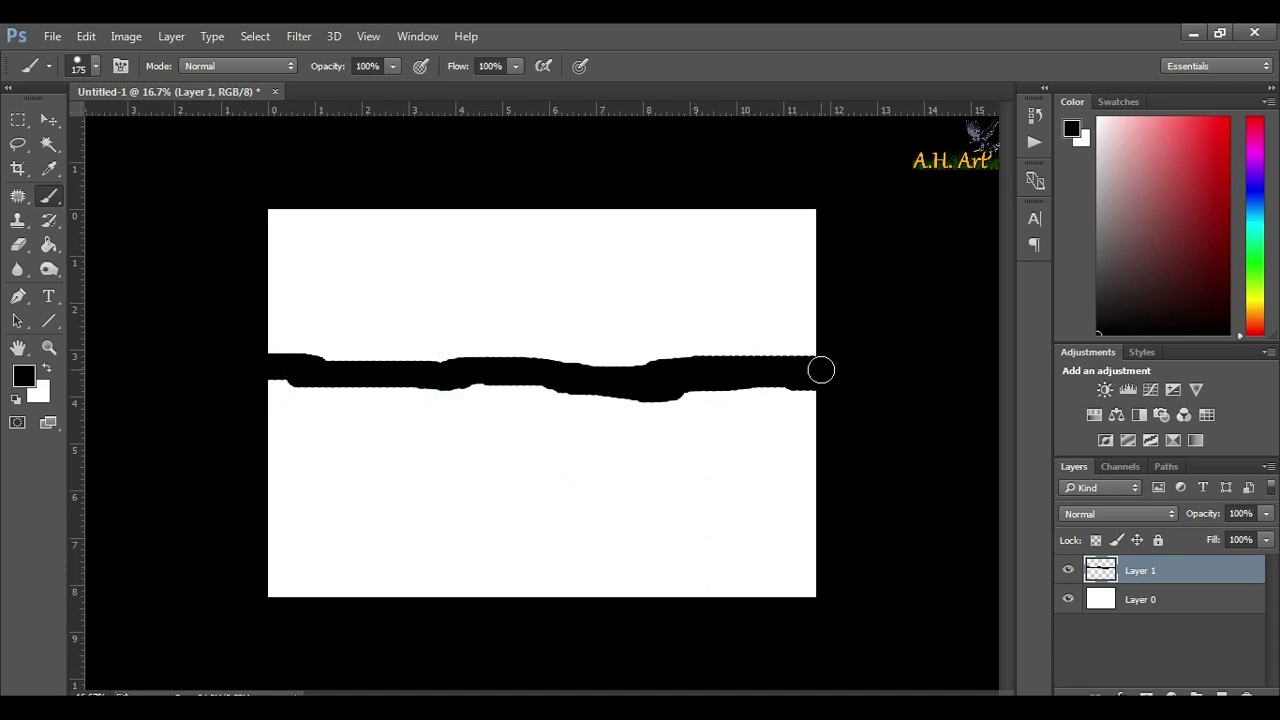
Step: Thicken the black band, pushing its lower edge down toward the right
{"action": "left_click_drag", "start_coordinate": [770, 390], "coordinate": [688, 392]}
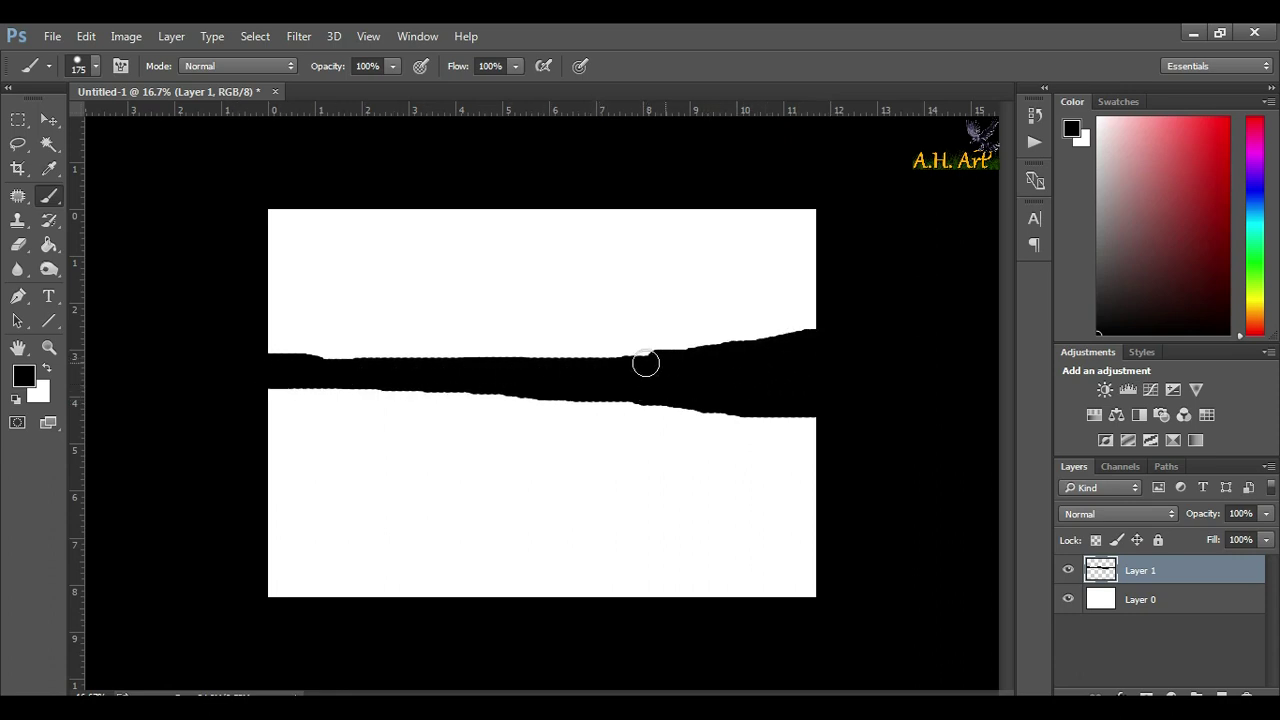
{"action": "left_click_drag", "start_coordinate": [745, 398], "coordinate": [636, 386]}
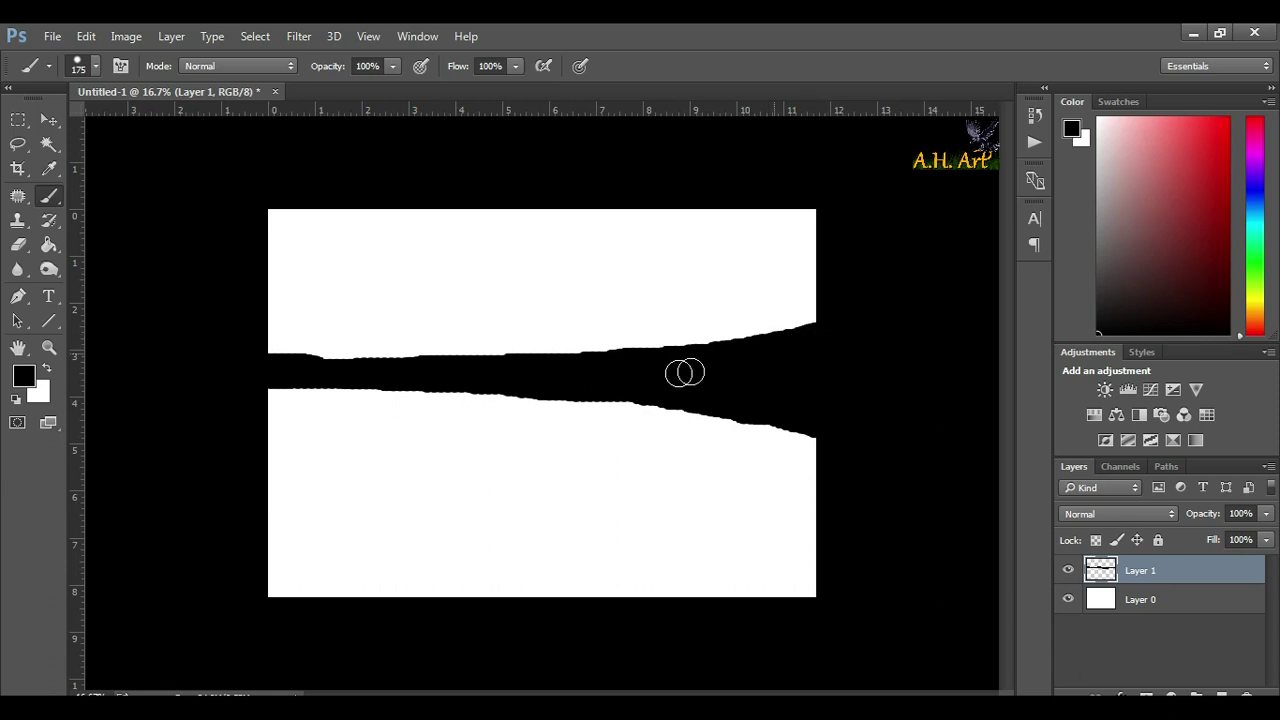
{"action": "mouse_move", "coordinate": [572, 389]}
{"action": "left_mouse_down"}
{"action": "mouse_move", "coordinate": [714, 417]}
{"action": "mouse_move", "coordinate": [798, 408]}
{"action": "left_mouse_up"}
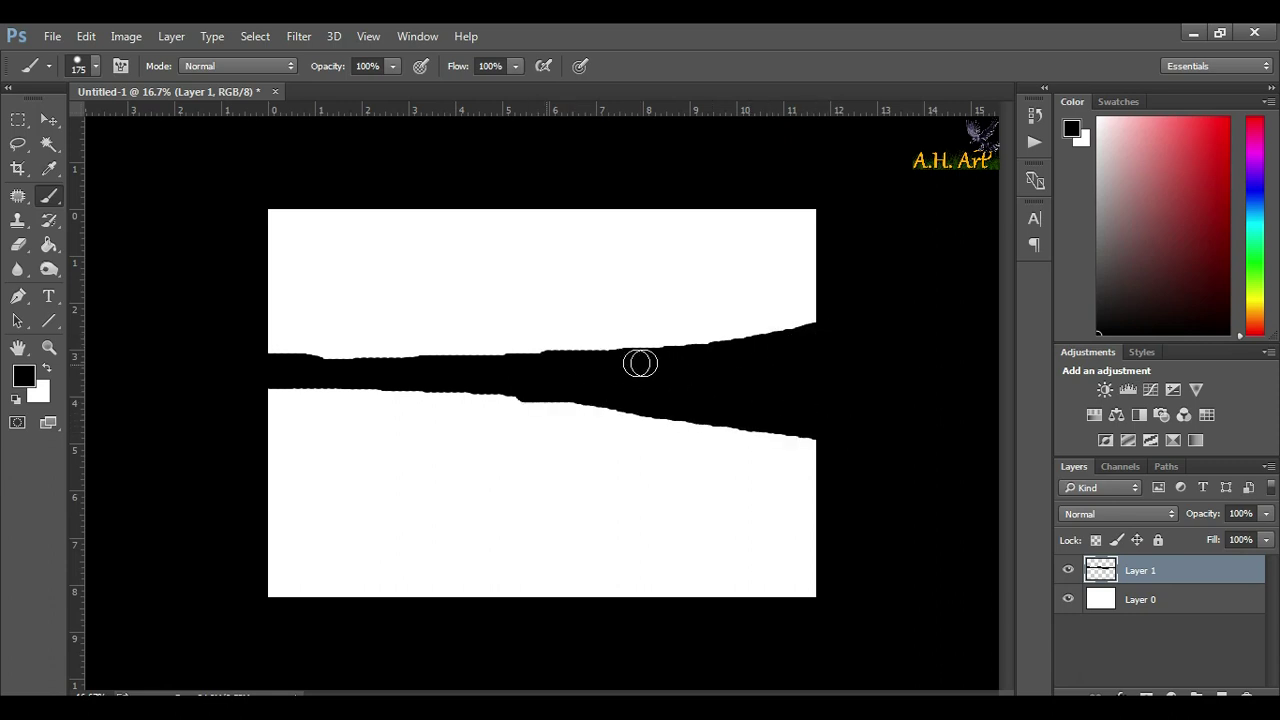
Step: Choose a scatter brush and dab speckled grass along the top-right ridge
{"action": "right_click", "coordinate": [755, 364]}
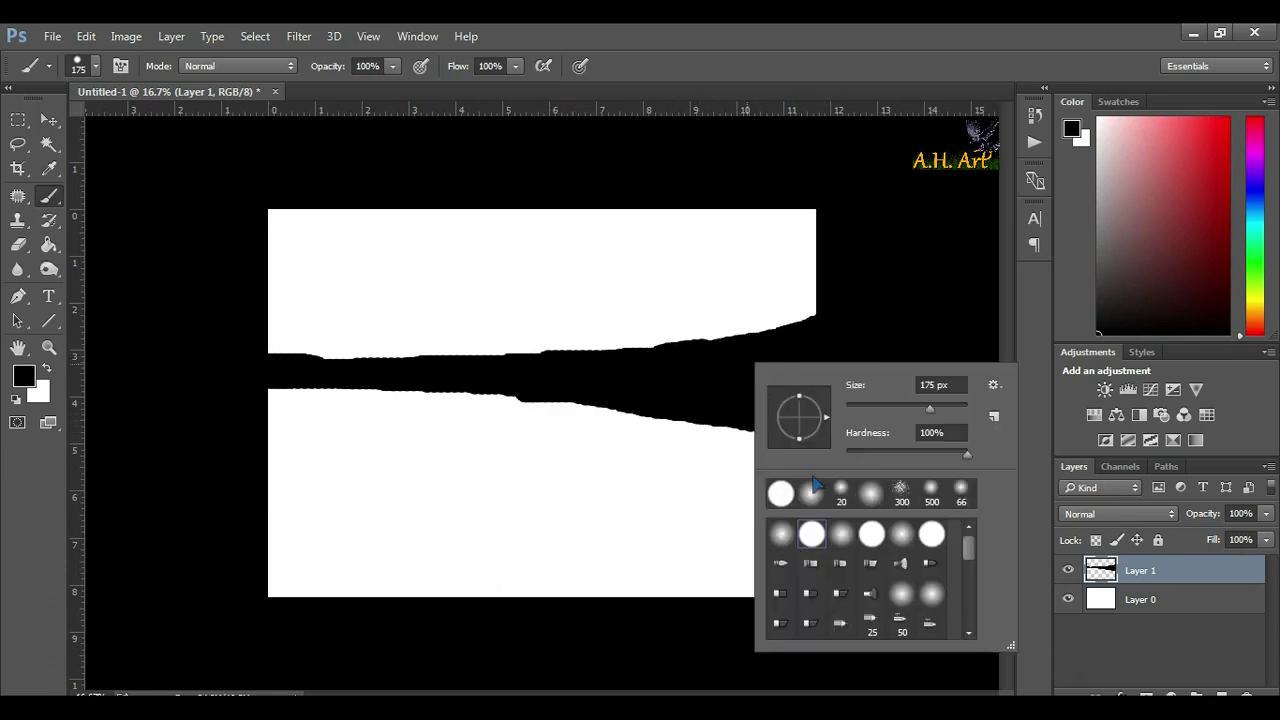
{"action": "double_click", "coordinate": [898, 490]}
{"action": "mouse_move", "coordinate": [806, 343]}
{"action": "left_mouse_down"}
{"action": "mouse_move", "coordinate": [814, 314]}
{"action": "mouse_move", "coordinate": [782, 341]}
{"action": "mouse_move", "coordinate": [727, 341]}
{"action": "mouse_move", "coordinate": [804, 345]}
{"action": "left_mouse_up"}
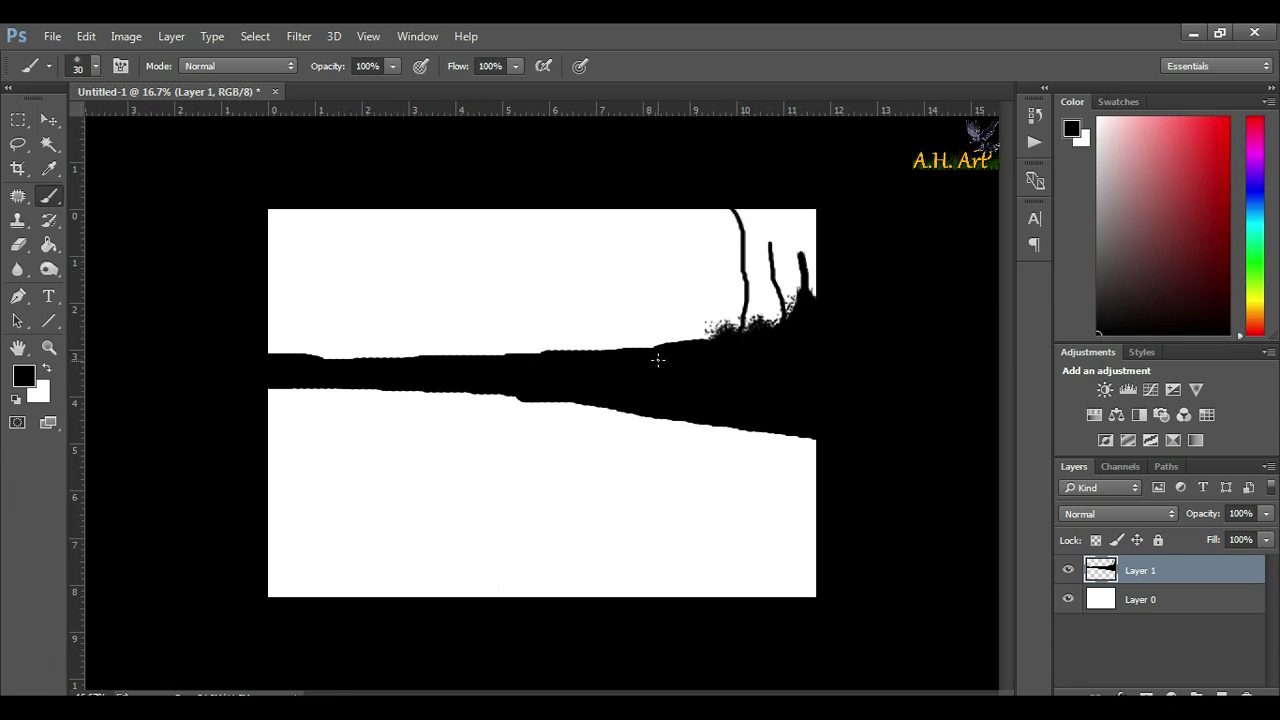
Step: Paint thin tree trunks on the horizon and cover them with leafy foliage
{"action": "left_click_drag", "start_coordinate": [582, 326], "coordinate": [581, 352]}
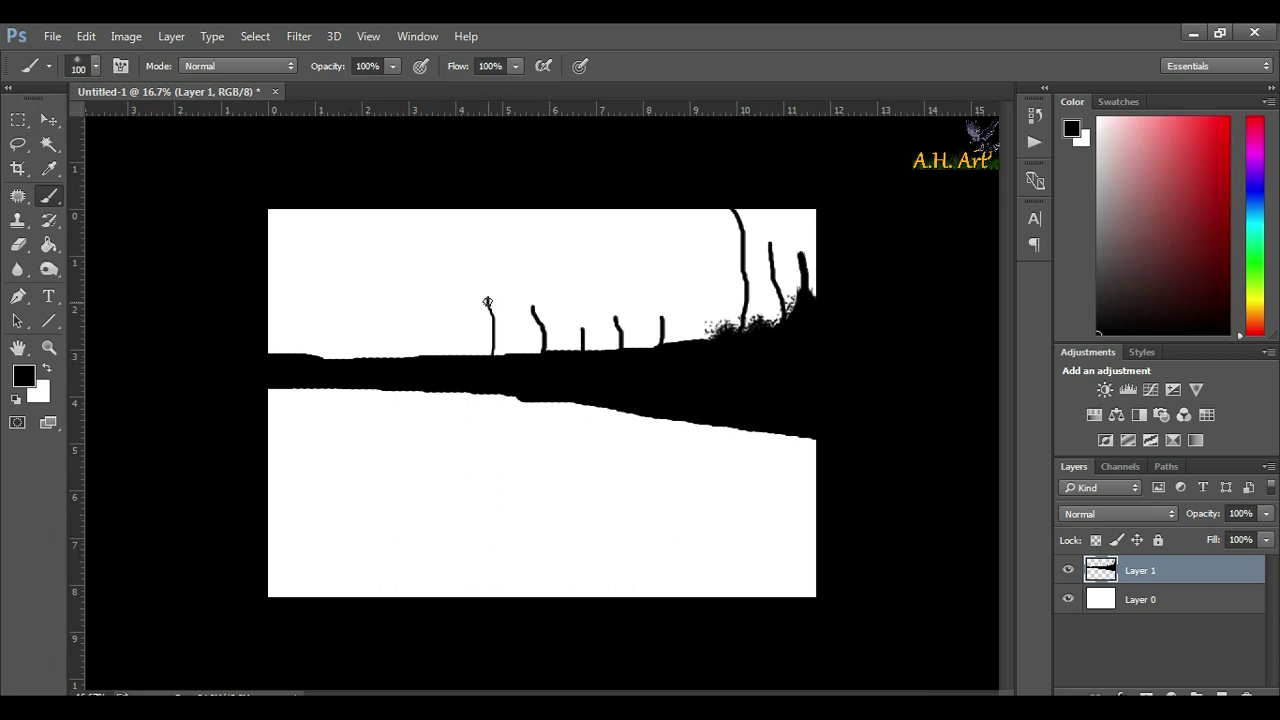
{"action": "mouse_move", "coordinate": [487, 300]}
{"action": "left_mouse_down"}
{"action": "mouse_move", "coordinate": [528, 297]}
{"action": "mouse_move", "coordinate": [578, 330]}
{"action": "mouse_move", "coordinate": [610, 300]}
{"action": "mouse_move", "coordinate": [651, 320]}
{"action": "mouse_move", "coordinate": [663, 309]}
{"action": "mouse_move", "coordinate": [686, 334]}
{"action": "left_mouse_up"}
{"action": "mouse_move", "coordinate": [742, 212]}
{"action": "left_mouse_down"}
{"action": "mouse_move", "coordinate": [794, 255]}
{"action": "mouse_move", "coordinate": [812, 222]}
{"action": "mouse_move", "coordinate": [822, 250]}
{"action": "mouse_move", "coordinate": [780, 278]}
{"action": "left_mouse_up"}
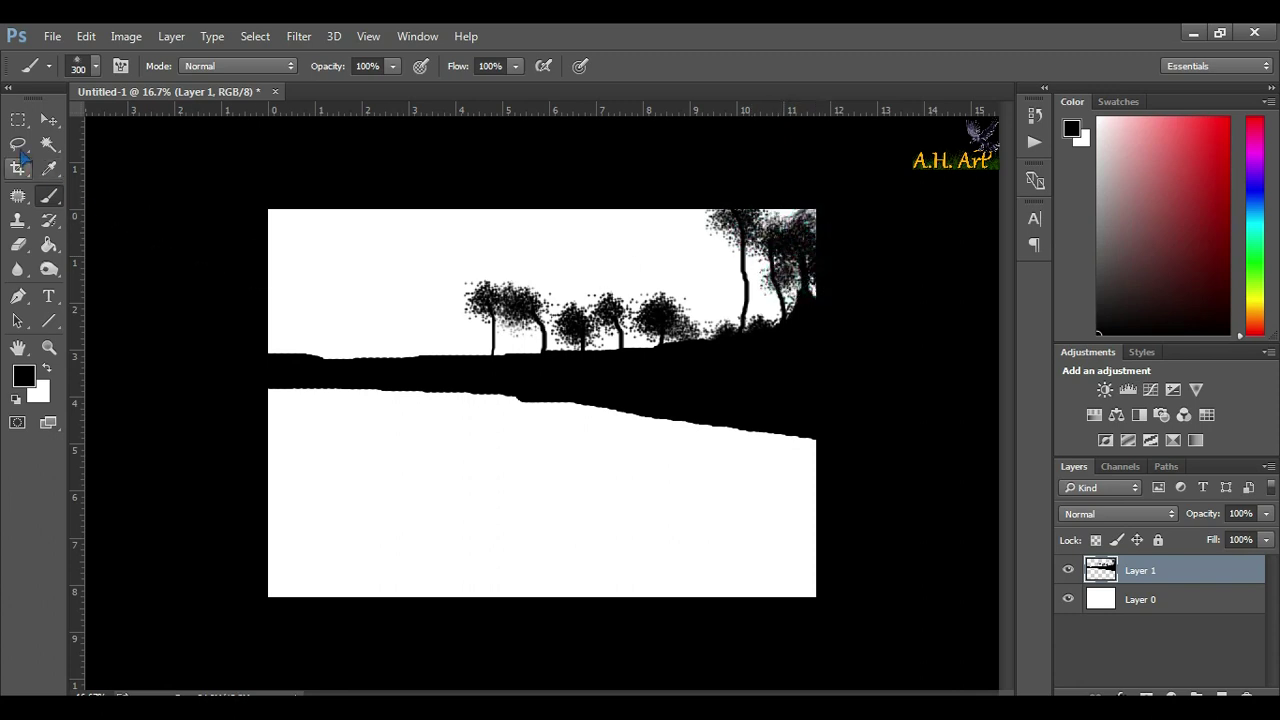
Step: Lasso the land and trees and copy them onto new Layer 2 with Ctrl+J
{"action": "left_click", "coordinate": [18, 143]}
{"action": "left_click_drag", "start_coordinate": [428, 362], "coordinate": [778, 390]}
{"action": "mouse_move", "coordinate": [836, 208]}
{"action": "left_mouse_down"}
{"action": "mouse_move", "coordinate": [406, 286]}
{"action": "mouse_move", "coordinate": [383, 314]}
{"action": "left_mouse_up"}
{"action": "key", "text": "ctrl+j"}
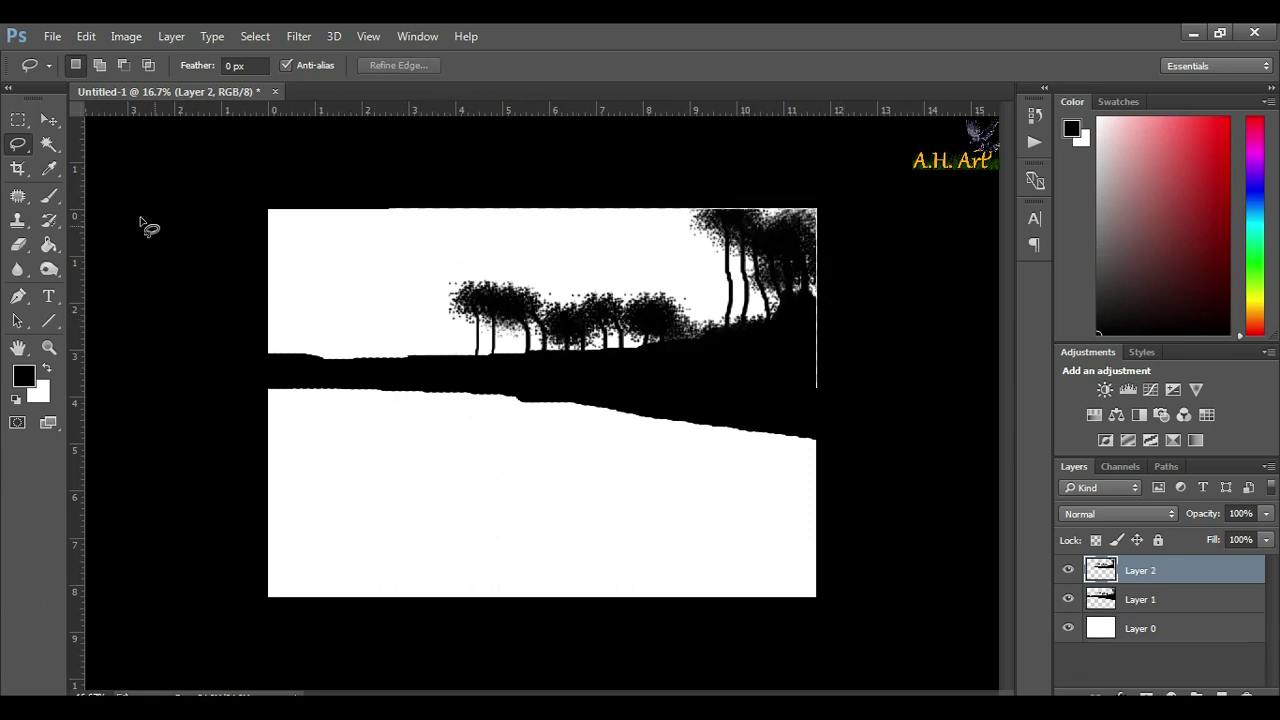
Step: Flip the copied treeline upside down and place it beneath the shoreline as a reflection
{"action": "key", "text": "ctrl+t"}
{"action": "mouse_move", "coordinate": [625, 330]}
{"action": "left_mouse_down"}
{"action": "mouse_move", "coordinate": [644, 325]}
{"action": "mouse_move", "coordinate": [645, 540]}
{"action": "left_mouse_up"}
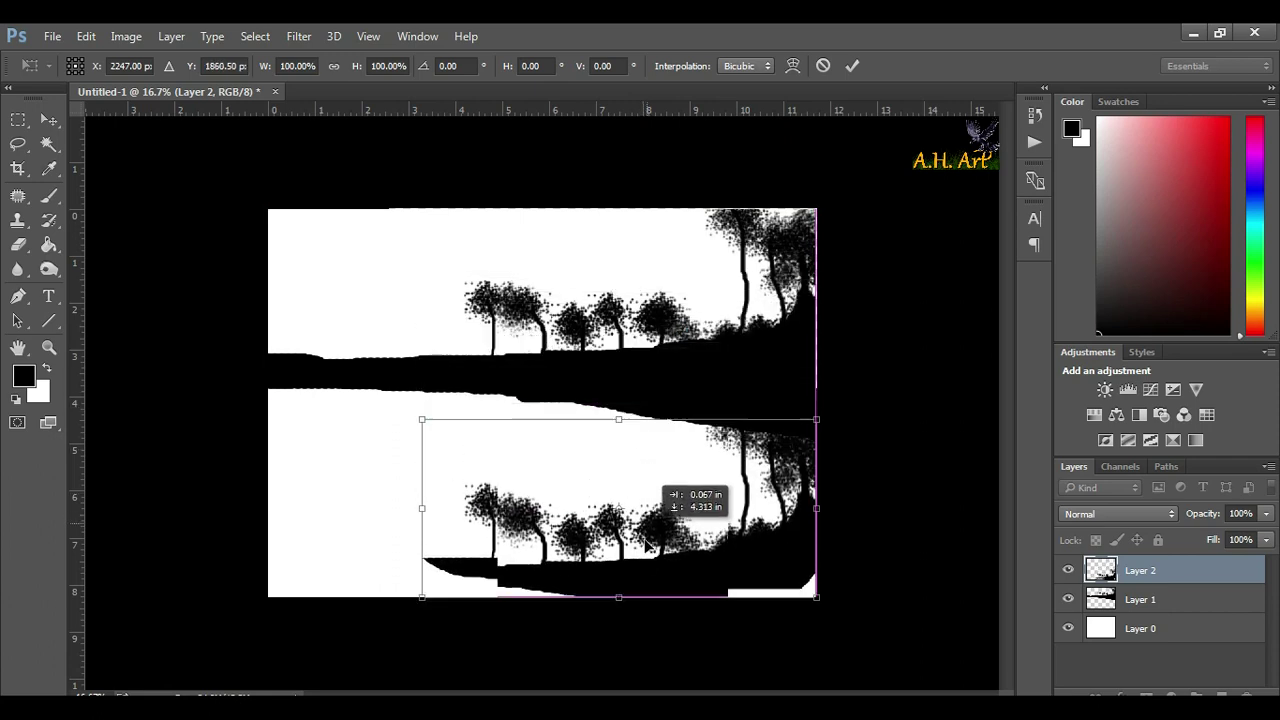
{"action": "left_click_drag", "start_coordinate": [619, 412], "coordinate": [619, 597]}
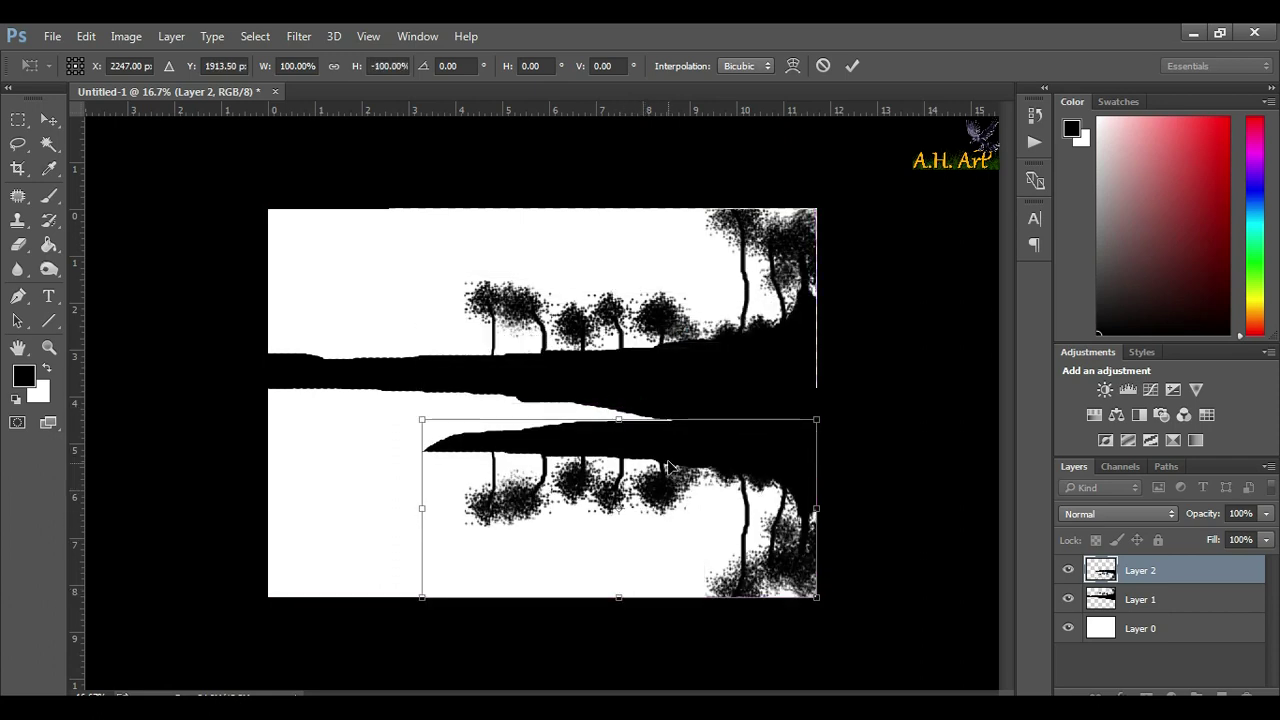
{"action": "left_click_drag", "start_coordinate": [484, 447], "coordinate": [484, 387]}
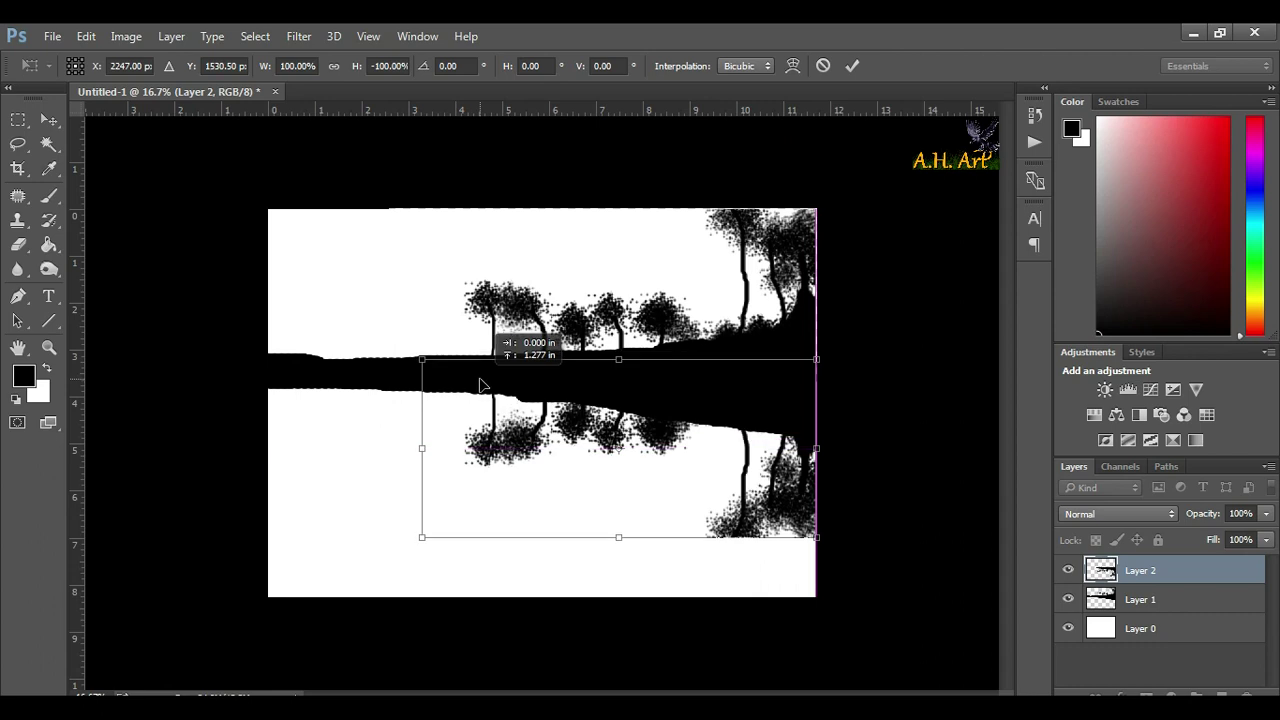
{"action": "key", "text": "Return"}
Step: Select Layer 1 and shift the shoreline to line up with its reflection
{"action": "key", "text": "l"}
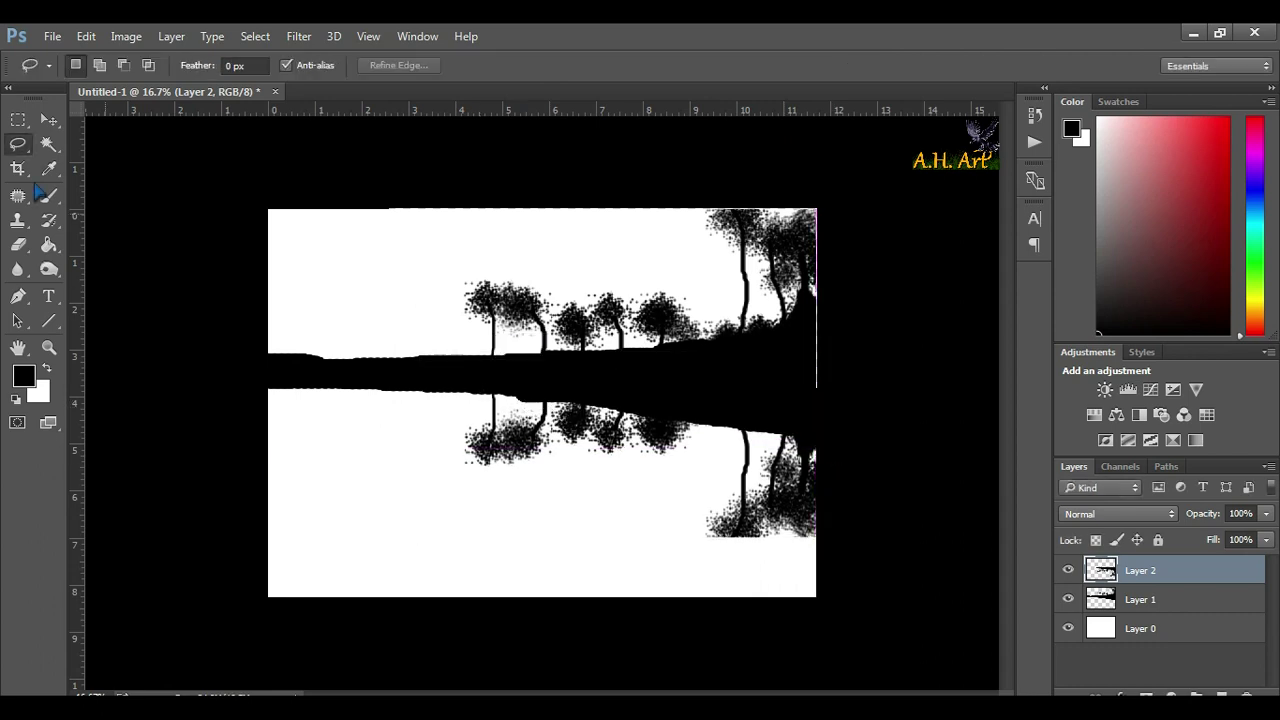
{"action": "left_click", "coordinate": [49, 119]}
{"action": "right_click", "coordinate": [514, 356]}
{"action": "left_click", "coordinate": [530, 366]}
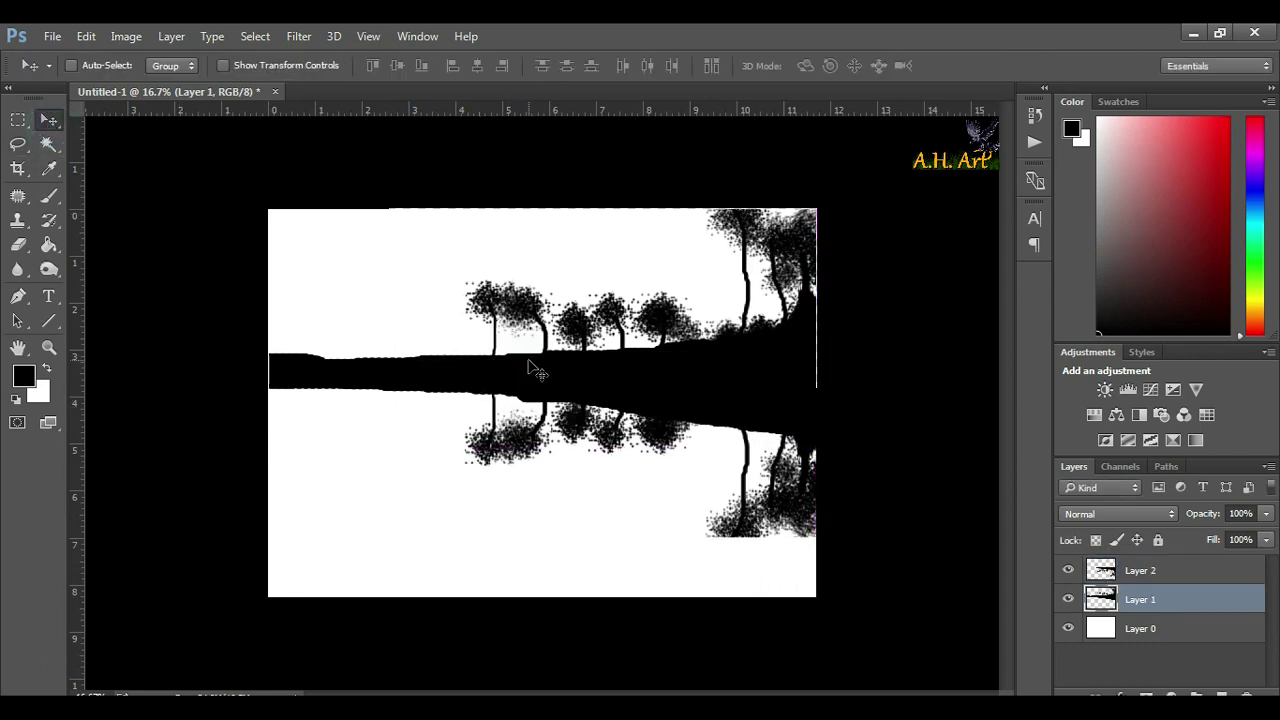
{"action": "right_click", "coordinate": [632, 402]}
{"action": "left_click", "coordinate": [680, 413]}
{"action": "mouse_move", "coordinate": [665, 405]}
{"action": "left_mouse_down"}
{"action": "mouse_move", "coordinate": [733, 458]}
{"action": "mouse_move", "coordinate": [796, 468]}
{"action": "left_mouse_up"}
{"action": "right_click", "coordinate": [795, 357]}
{"action": "left_click", "coordinate": [838, 364]}
{"action": "left_click_drag", "start_coordinate": [826, 370], "coordinate": [838, 370]}
Step: Check the shoreline join up close, then add a new empty layer above Layer 2
{"action": "left_click", "coordinate": [18, 119]}
{"action": "left_click", "coordinate": [169, 149]}
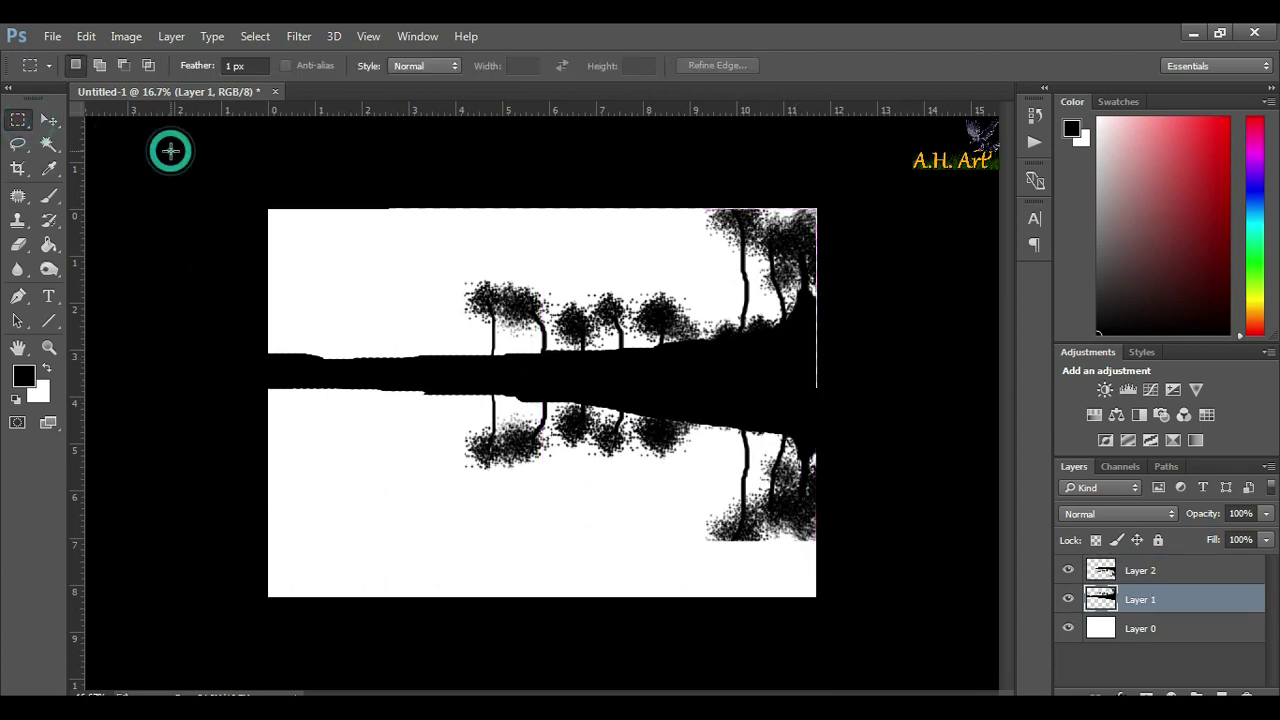
{"action": "left_click", "coordinate": [824, 413], "text": "ctrl"}
{"action": "left_click", "coordinate": [677, 400], "text": "ctrl+alt"}
{"action": "left_click", "coordinate": [701, 405], "text": "ctrl"}
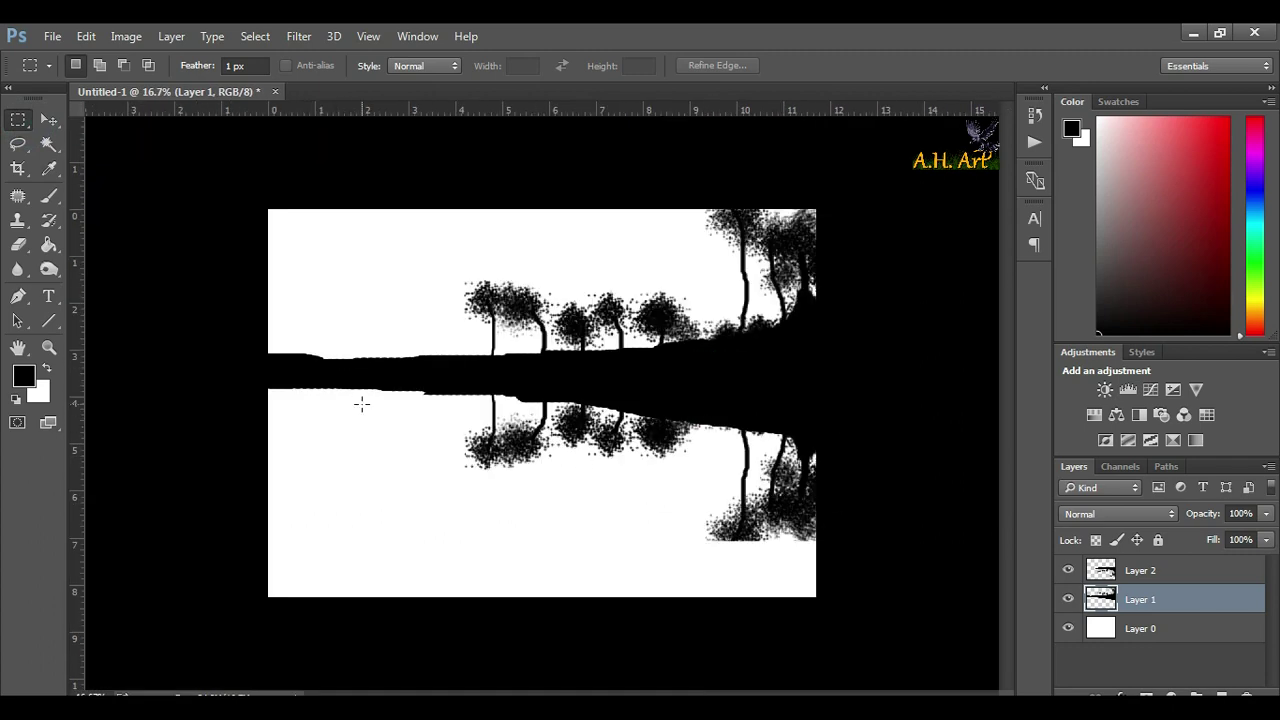
{"action": "left_click", "coordinate": [1190, 581]}
{"action": "left_click", "coordinate": [1233, 693]}
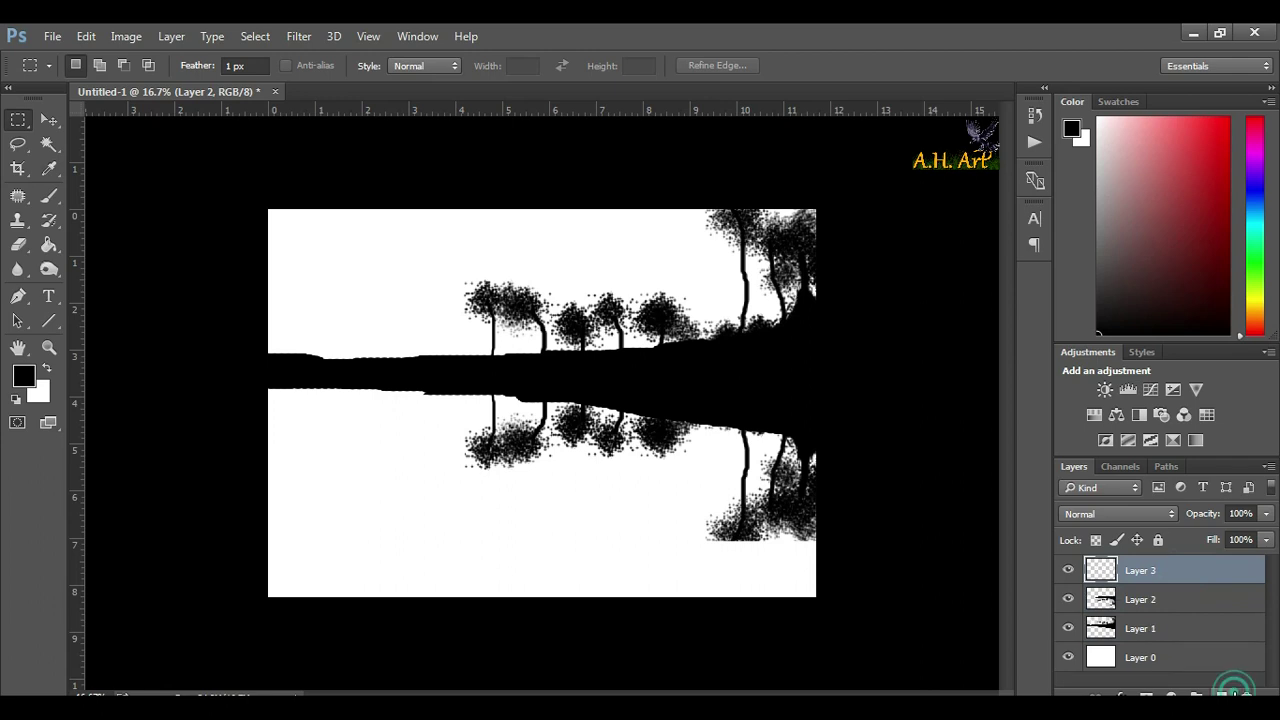
Step: Select the Brush tool with a soft round tip
{"action": "right_click", "coordinate": [275, 326]}
{"action": "right_click", "coordinate": [437, 230]}
{"action": "left_click", "coordinate": [49, 195]}
{"action": "right_click", "coordinate": [350, 277]}
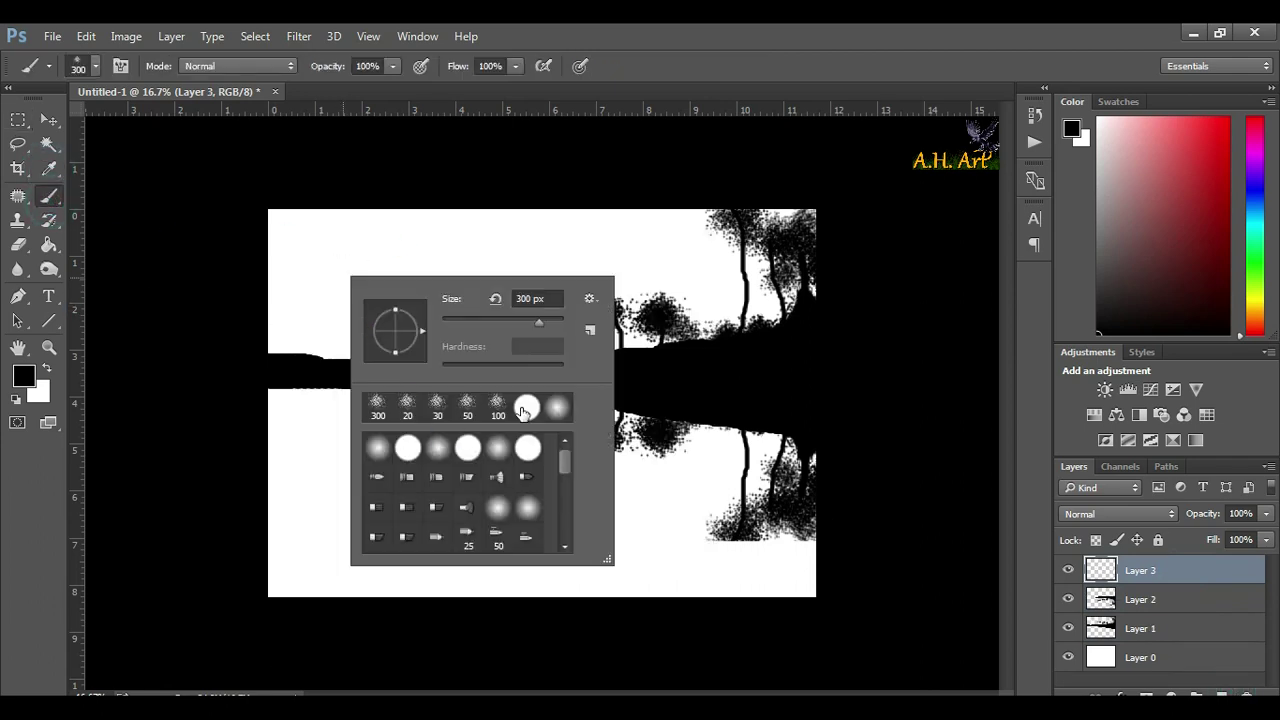
{"action": "left_click", "coordinate": [377, 447]}
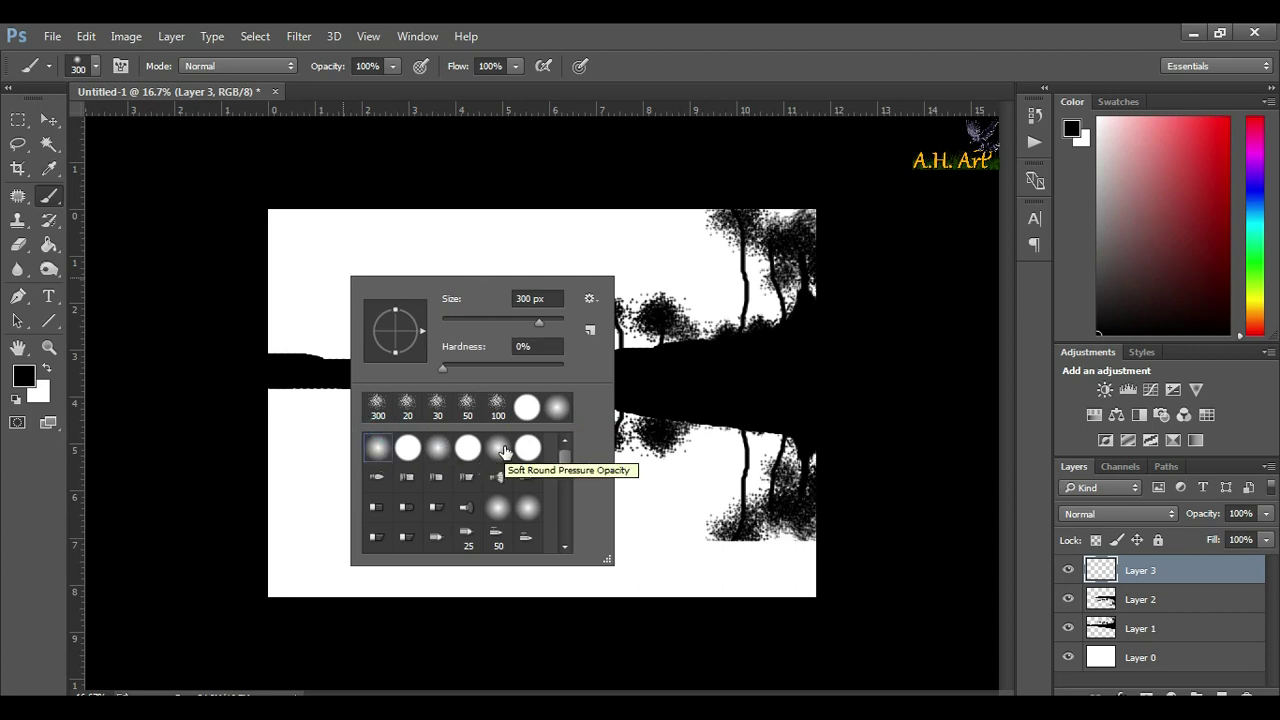
{"action": "left_click", "coordinate": [360, 254]}
Step: Set the brush to red ff0000, 59% opacity, 59% flow and size 600
{"action": "left_click", "coordinate": [24, 376]}
{"action": "type", "text": "ff0000"}
{"action": "key", "text": "Return"}
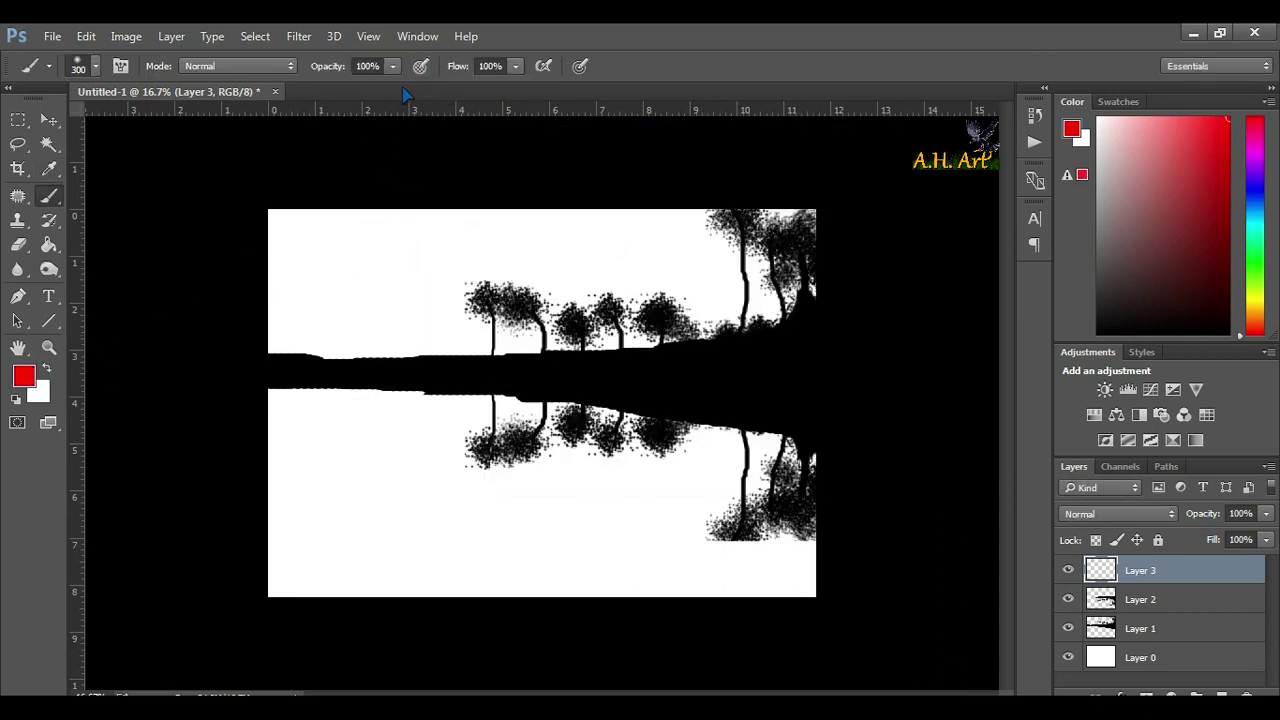
{"action": "left_click", "coordinate": [395, 66]}
{"action": "left_click", "coordinate": [514, 66]}
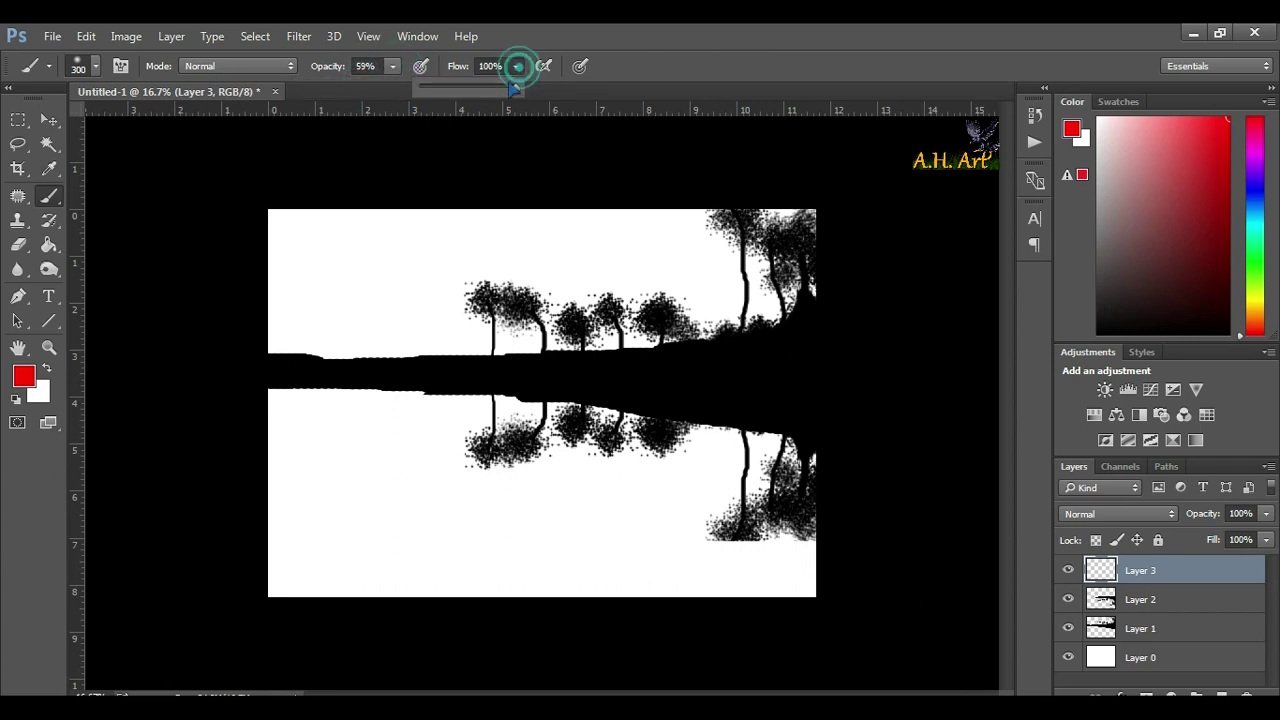
{"action": "left_click_drag", "start_coordinate": [518, 87], "coordinate": [474, 87]}
{"action": "key", "text": "bracketright"}
{"action": "key", "text": "bracketright"}
{"action": "key", "text": "bracketright"}
Step: Paint semi-transparent red across the sky, move its layer beneath the trees, then switch to black
{"action": "mouse_move", "coordinate": [404, 257]}
{"action": "left_mouse_down"}
{"action": "mouse_move", "coordinate": [773, 280]}
{"action": "mouse_move", "coordinate": [586, 309]}
{"action": "mouse_move", "coordinate": [566, 271]}
{"action": "mouse_move", "coordinate": [760, 214]}
{"action": "mouse_move", "coordinate": [535, 300]}
{"action": "mouse_move", "coordinate": [237, 297]}
{"action": "mouse_move", "coordinate": [451, 251]}
{"action": "left_mouse_up"}
{"action": "mouse_move", "coordinate": [834, 211]}
{"action": "left_mouse_down"}
{"action": "mouse_move", "coordinate": [729, 240]}
{"action": "mouse_move", "coordinate": [734, 257]}
{"action": "mouse_move", "coordinate": [594, 214]}
{"action": "mouse_move", "coordinate": [774, 314]}
{"action": "mouse_move", "coordinate": [799, 370]}
{"action": "mouse_move", "coordinate": [711, 266]}
{"action": "mouse_move", "coordinate": [603, 244]}
{"action": "left_mouse_up"}
{"action": "left_click_drag", "start_coordinate": [819, 218], "coordinate": [713, 270]}
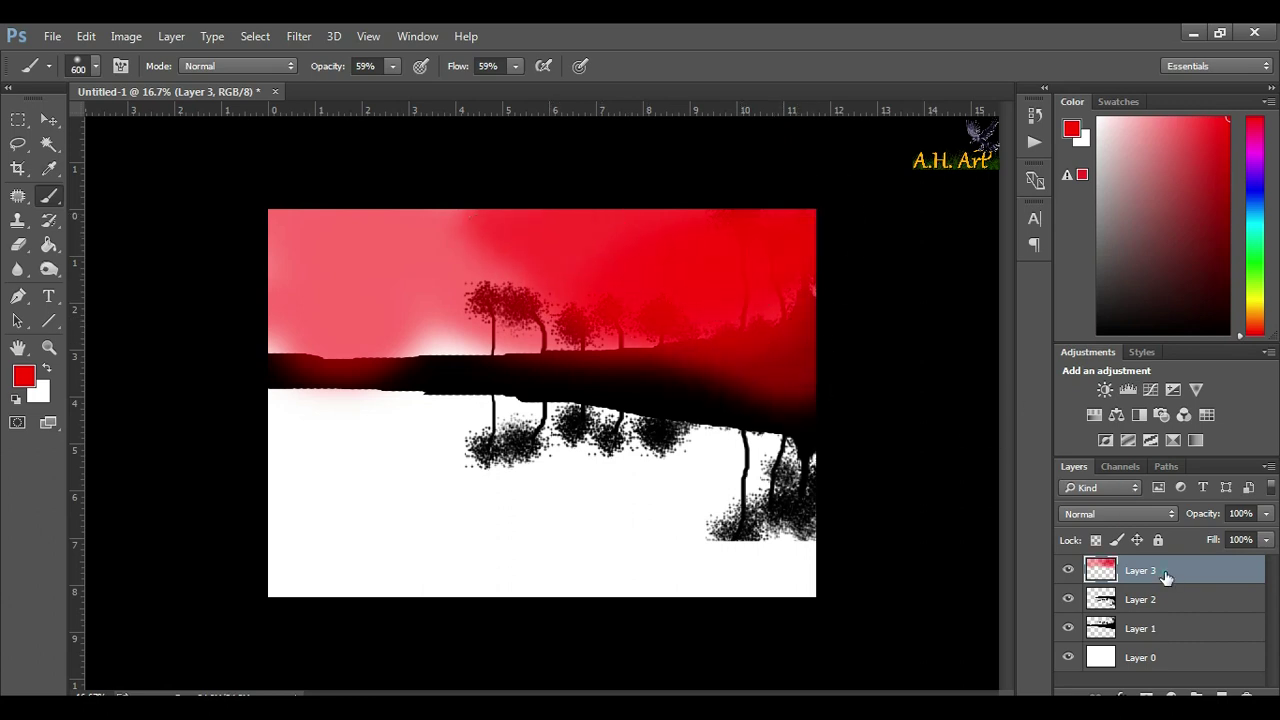
{"action": "left_click_drag", "start_coordinate": [1165, 577], "coordinate": [1166, 641]}
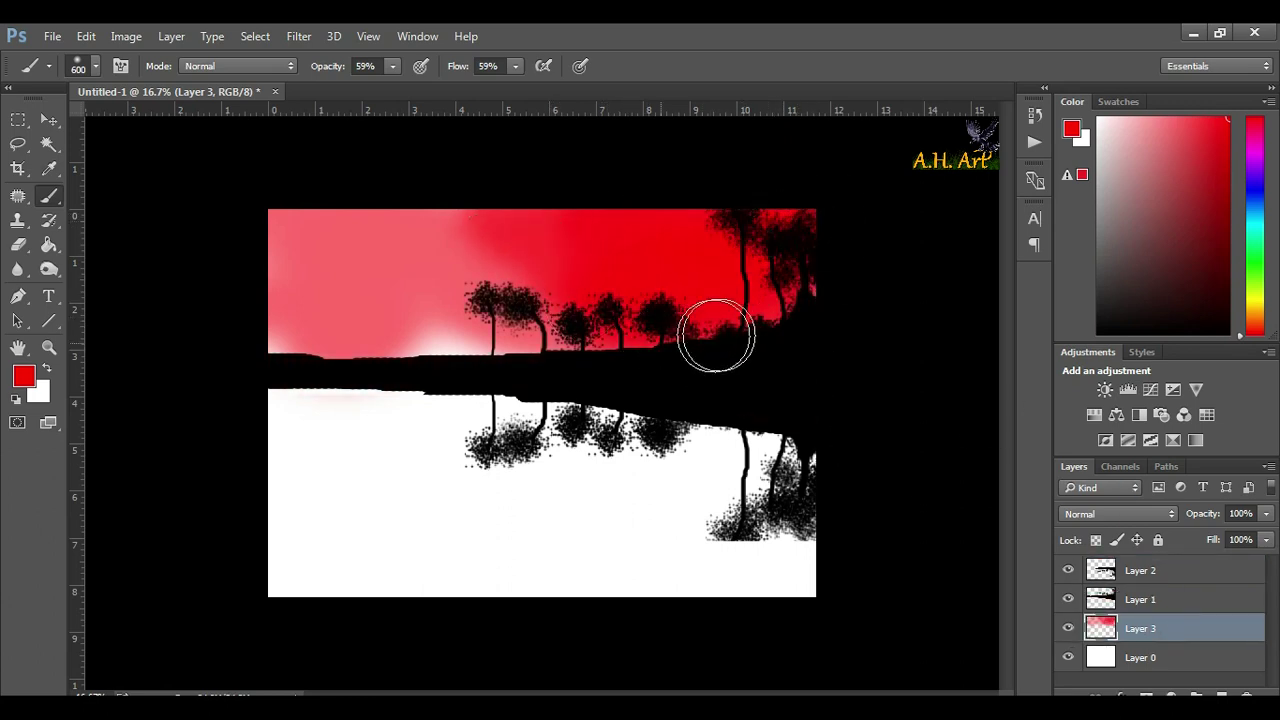
{"action": "mouse_move", "coordinate": [537, 271]}
{"action": "left_mouse_down"}
{"action": "mouse_move", "coordinate": [491, 277]}
{"action": "mouse_move", "coordinate": [415, 225]}
{"action": "mouse_move", "coordinate": [352, 289]}
{"action": "mouse_move", "coordinate": [416, 343]}
{"action": "mouse_move", "coordinate": [262, 343]}
{"action": "mouse_move", "coordinate": [306, 249]}
{"action": "mouse_move", "coordinate": [329, 243]}
{"action": "mouse_move", "coordinate": [414, 266]}
{"action": "mouse_move", "coordinate": [449, 340]}
{"action": "mouse_move", "coordinate": [491, 337]}
{"action": "mouse_move", "coordinate": [507, 216]}
{"action": "mouse_move", "coordinate": [449, 303]}
{"action": "mouse_move", "coordinate": [286, 277]}
{"action": "mouse_move", "coordinate": [230, 323]}
{"action": "left_mouse_up"}
{"action": "left_click", "coordinate": [698, 377], "text": "alt"}
{"action": "key", "text": "bracketright"}
{"action": "key", "text": "bracketright"}
{"action": "key", "text": "bracketright"}
{"action": "key", "text": "bracketright"}
{"action": "key", "text": "bracketright"}
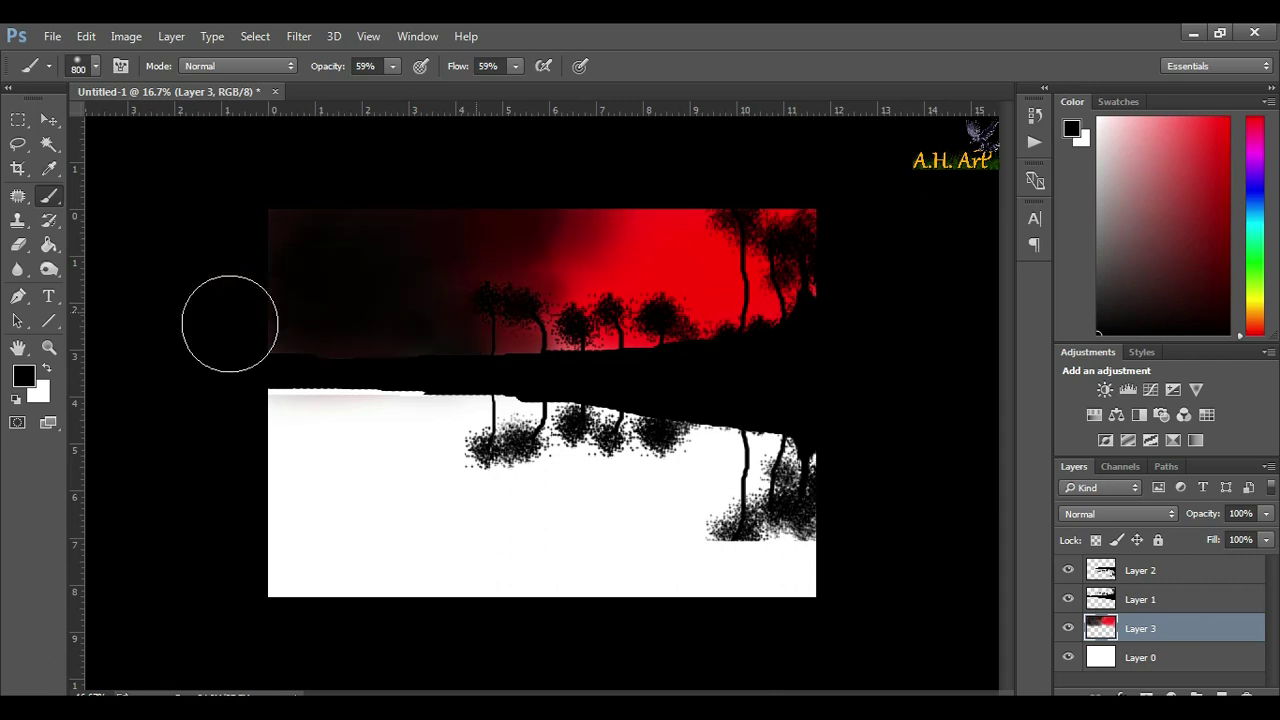
Step: Paint a faint navy tint over the upper-left sky at 26% flow and 34% opacity
{"action": "left_click", "coordinate": [24, 376]}
{"action": "left_click", "coordinate": [651, 285]}
{"action": "left_click", "coordinate": [591, 271]}
{"action": "left_click", "coordinate": [829, 171]}
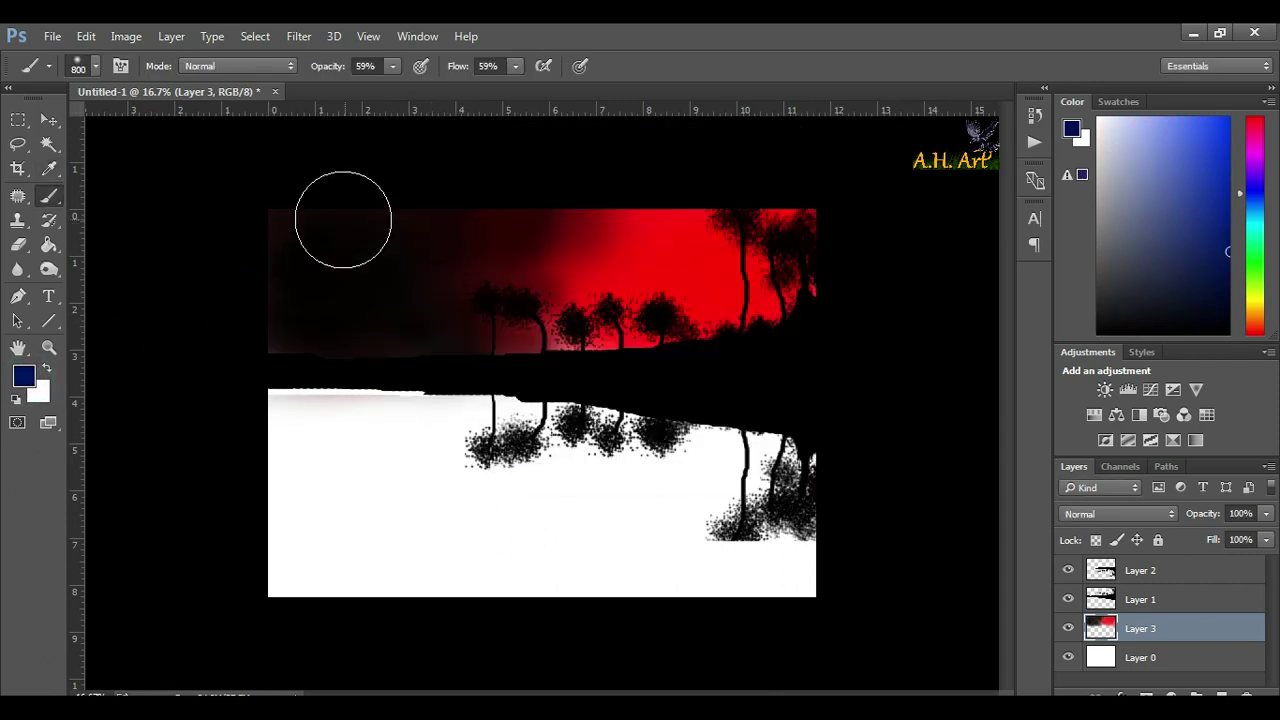
{"action": "left_click_drag", "start_coordinate": [343, 214], "coordinate": [315, 286]}
{"action": "key", "text": "ctrl+z"}
{"action": "left_click_drag", "start_coordinate": [515, 66], "coordinate": [480, 84]}
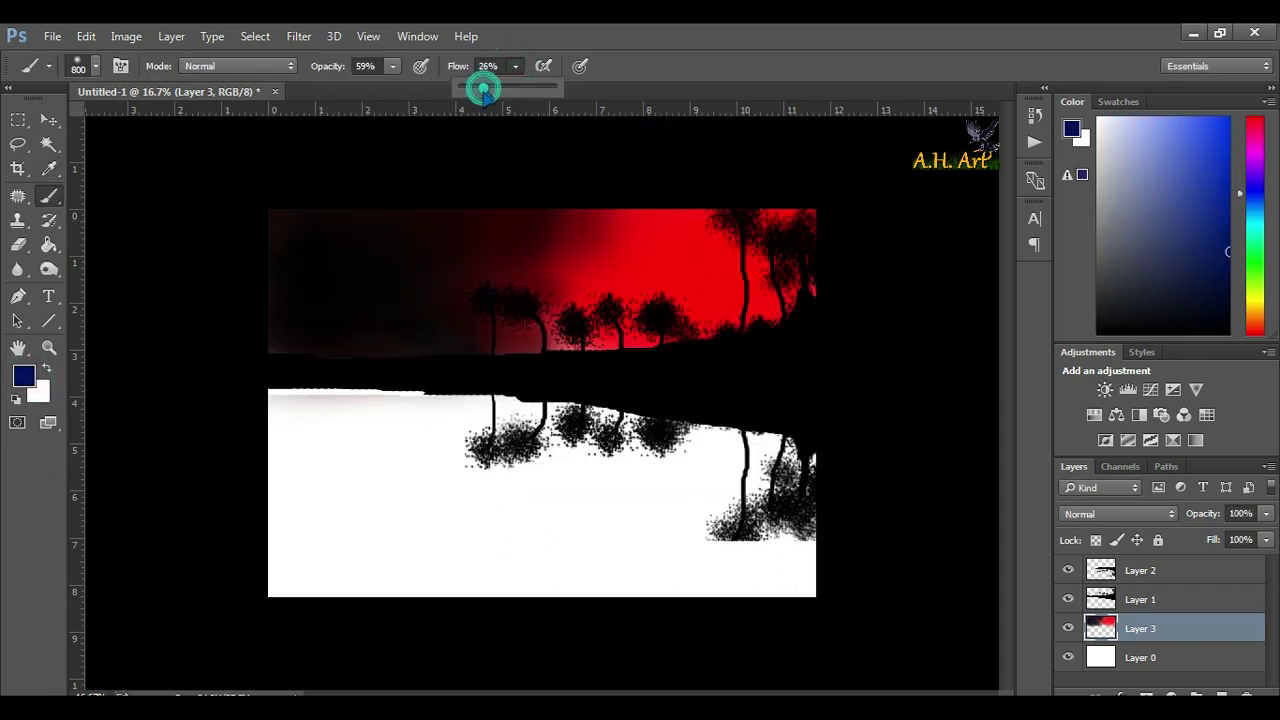
{"action": "left_click_drag", "start_coordinate": [392, 66], "coordinate": [368, 84]}
{"action": "left_click_drag", "start_coordinate": [294, 214], "coordinate": [243, 337]}
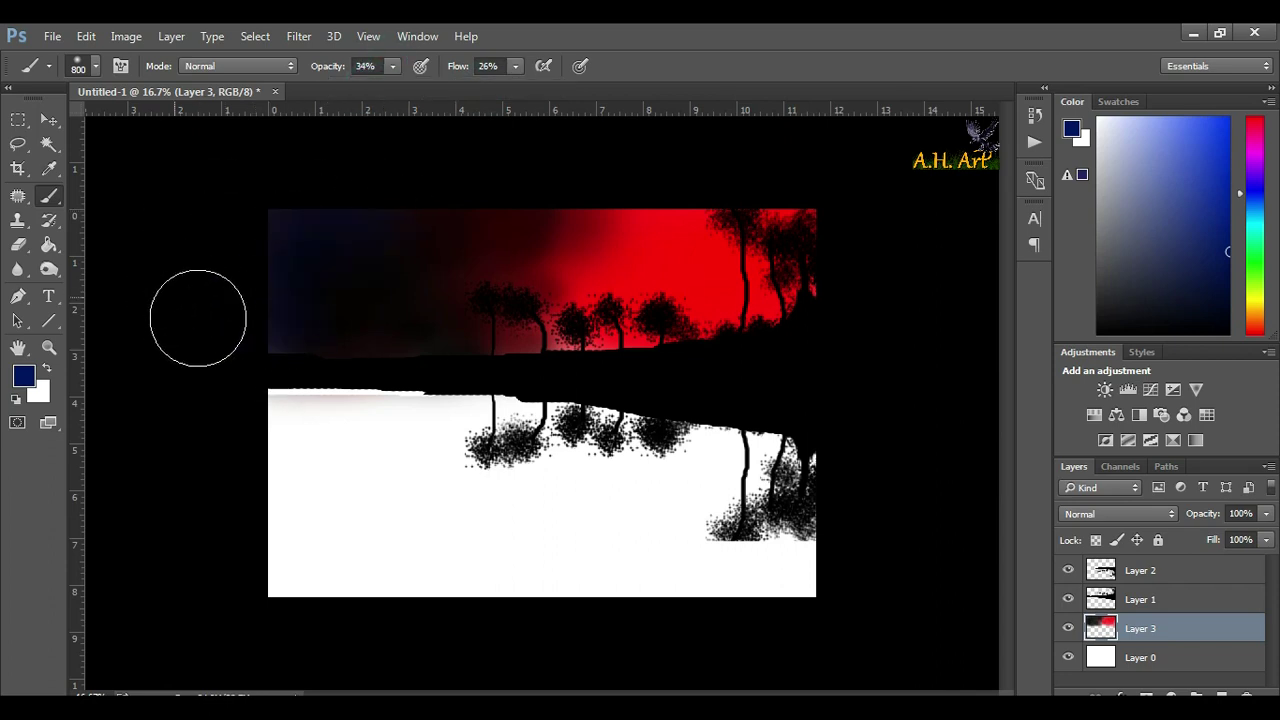
Step: Pick bright yellow and lower the brush to 20% opacity with reduced flow
{"action": "left_click", "coordinate": [24, 376]}
{"action": "left_click", "coordinate": [658, 386]}
{"action": "left_click", "coordinate": [600, 237]}
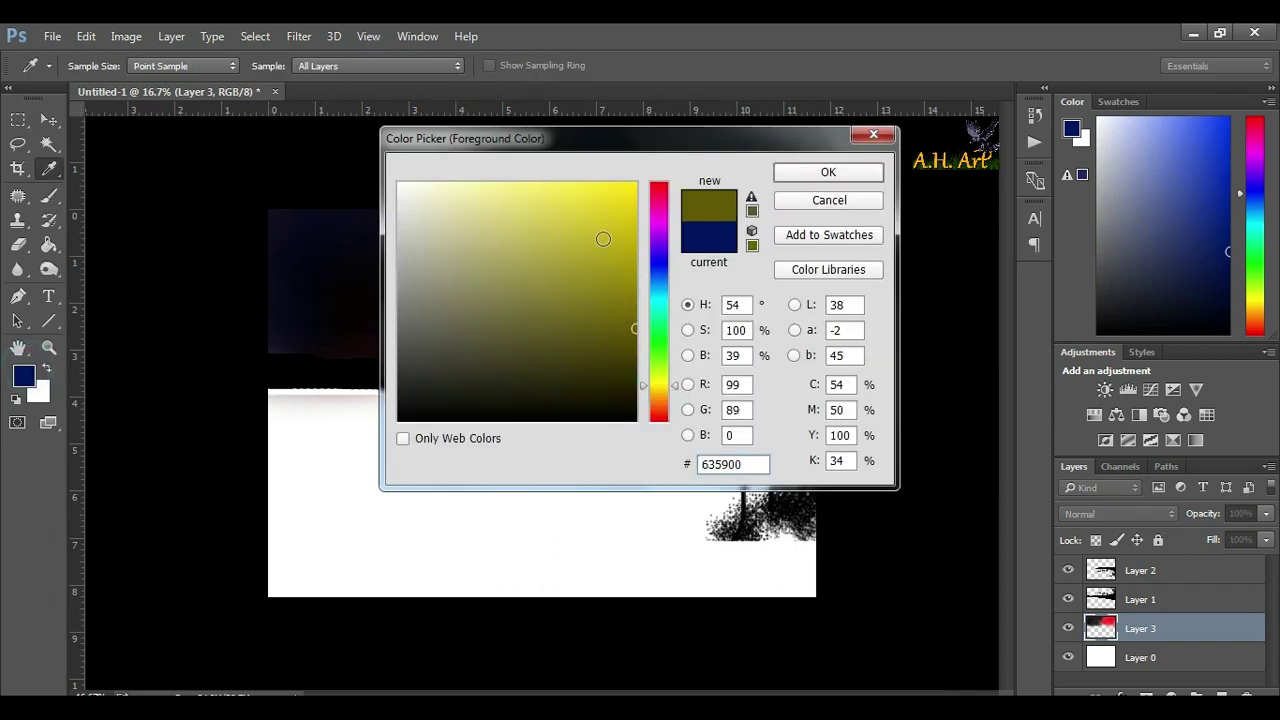
{"action": "key", "text": "Return"}
{"action": "left_click_drag", "start_coordinate": [392, 66], "coordinate": [376, 84]}
{"action": "left_click", "coordinate": [515, 66]}
{"action": "right_click", "coordinate": [648, 286]}
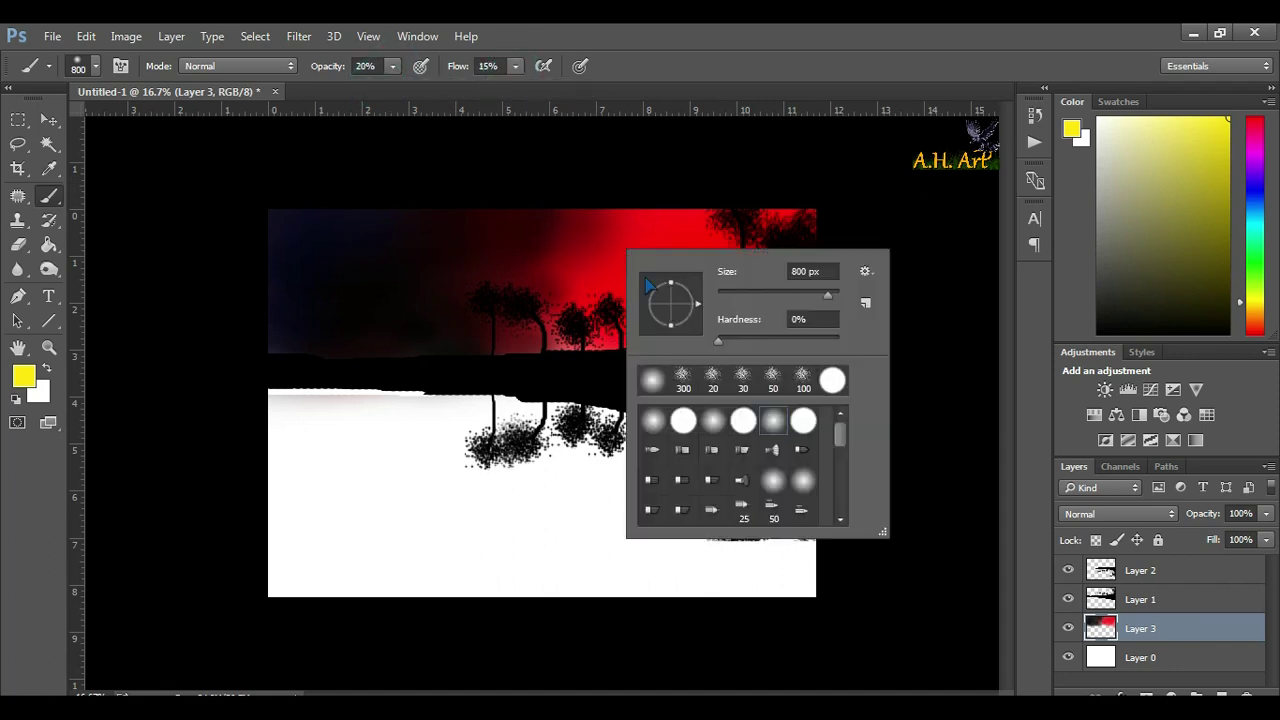
{"action": "left_click", "coordinate": [613, 229]}
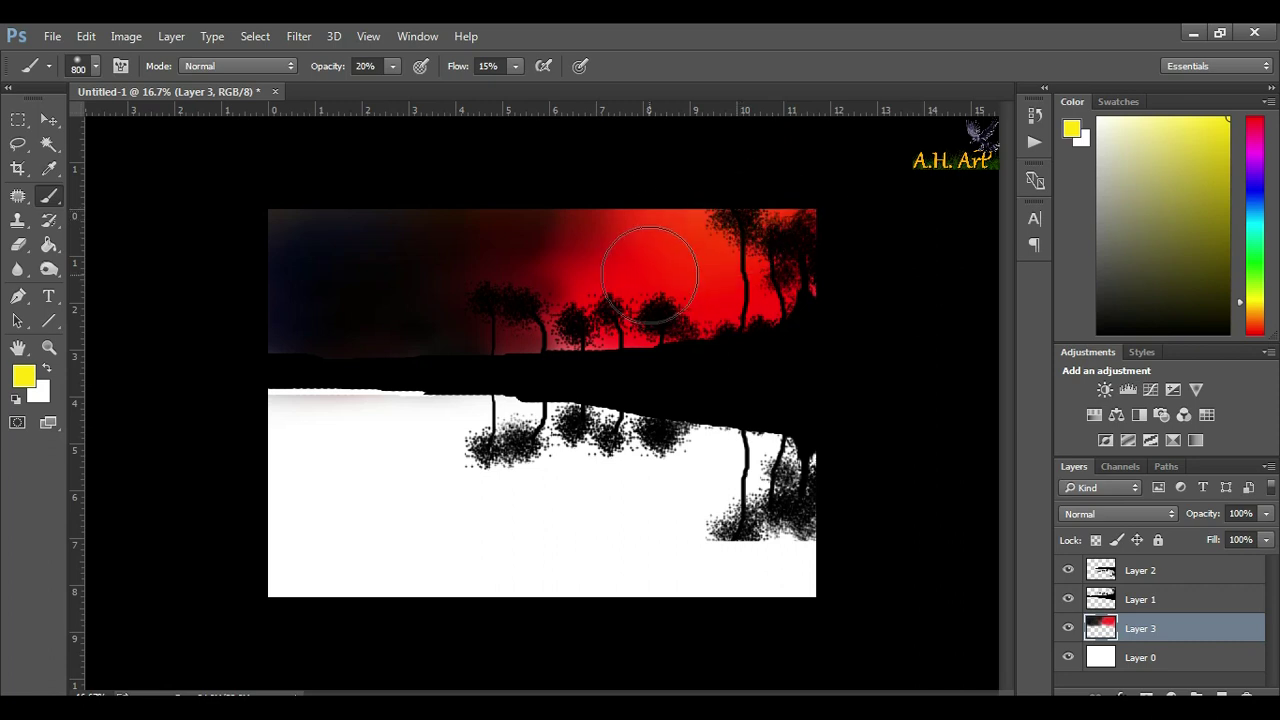
Step: Sample black from the canvas and shrink the brush to 300
{"action": "left_click", "coordinate": [409, 317], "text": "alt"}
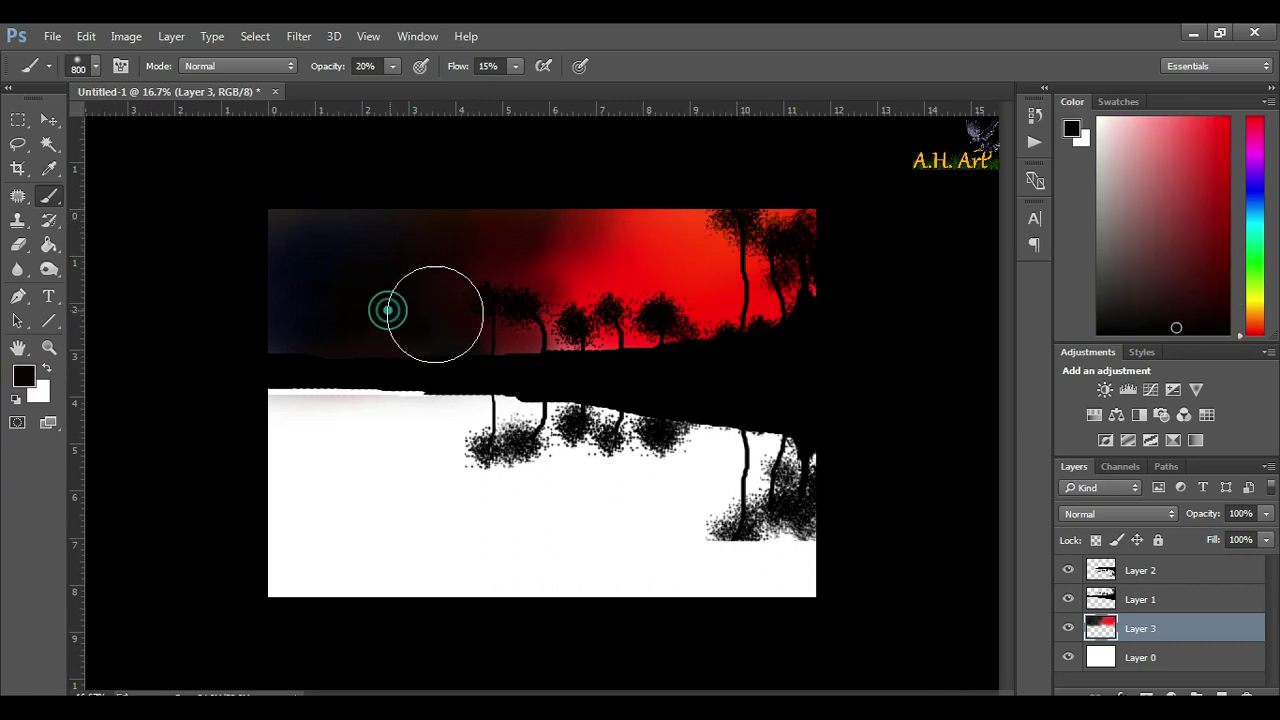
{"action": "key", "text": "bracketleft"}
{"action": "key", "text": "bracketleft"}
{"action": "key", "text": "bracketleft"}
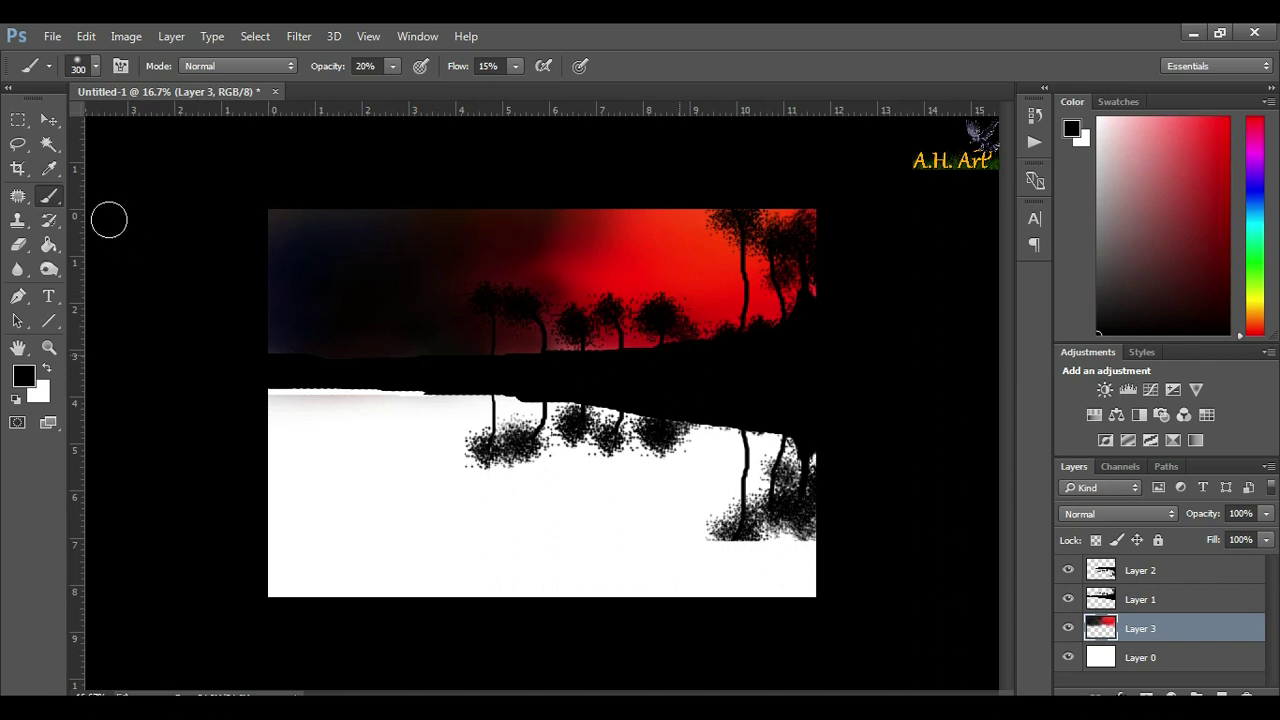
{"action": "left_click", "coordinate": [48, 121]}
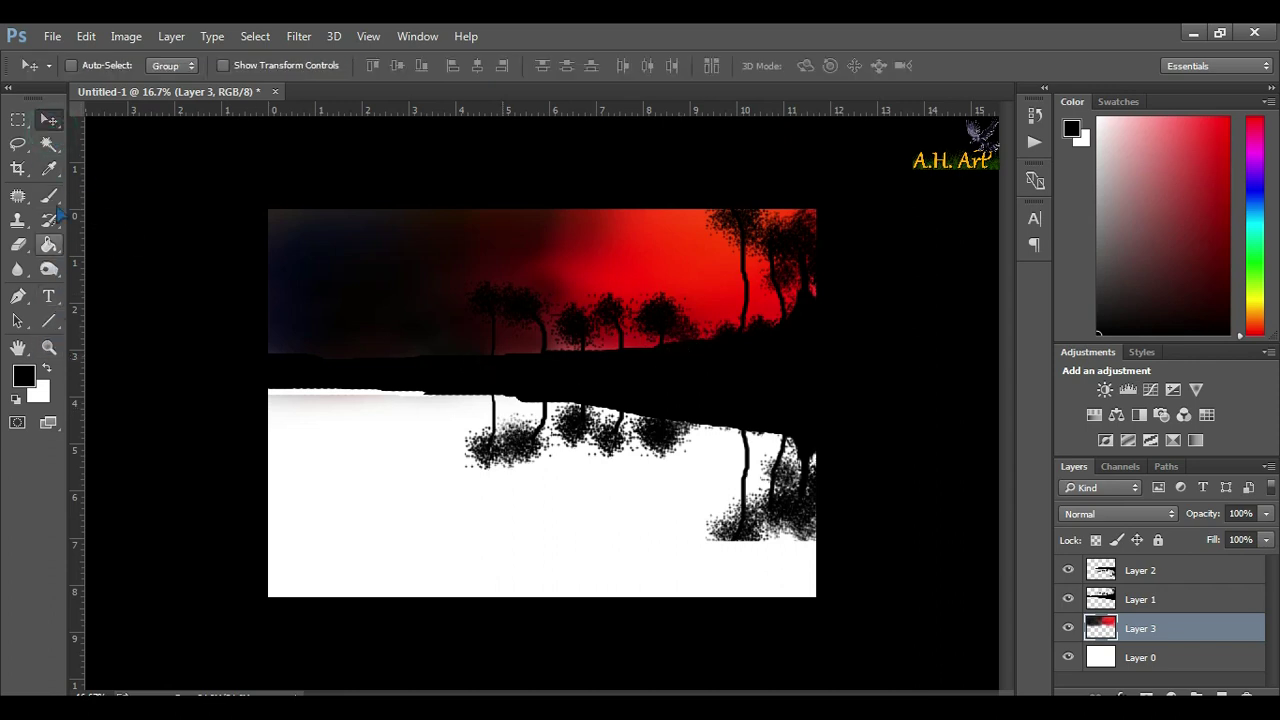
Step: Paint faint near-white cloud streaks horizontally across the dark left sky
{"action": "left_click", "coordinate": [49, 196]}
{"action": "left_click", "coordinate": [630, 258], "text": "alt"}
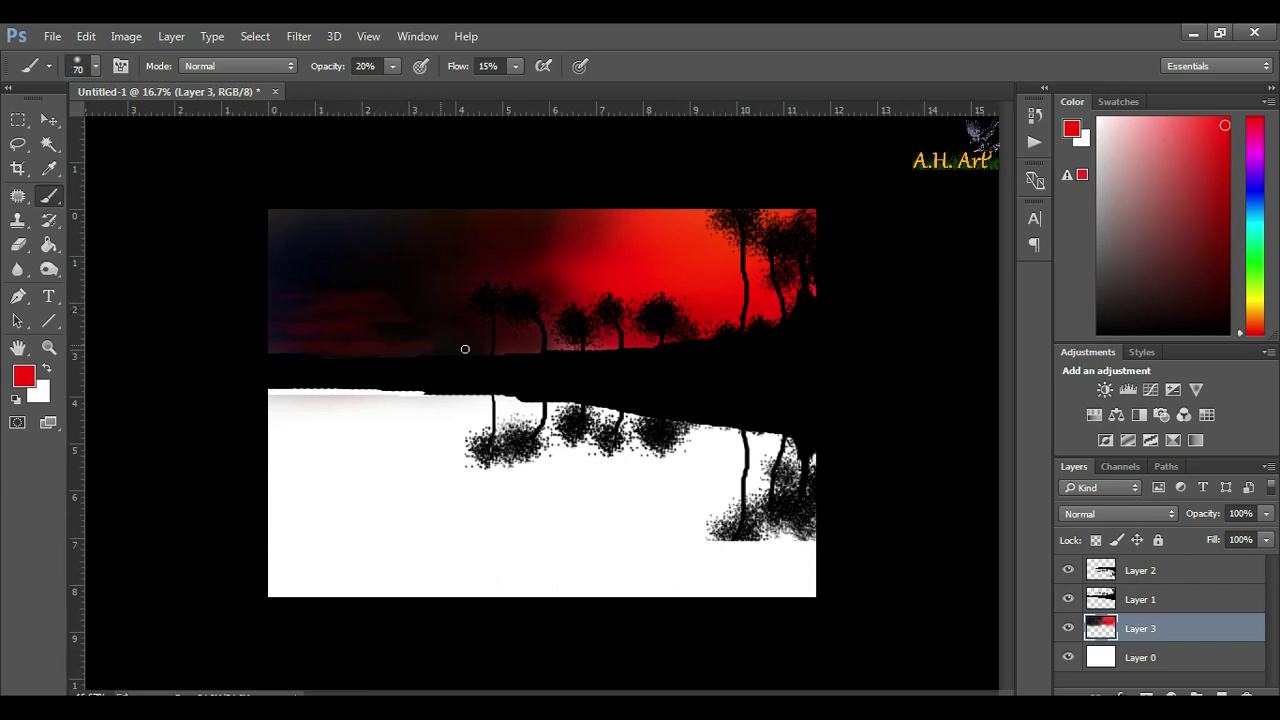
{"action": "left_click", "coordinate": [535, 293]}
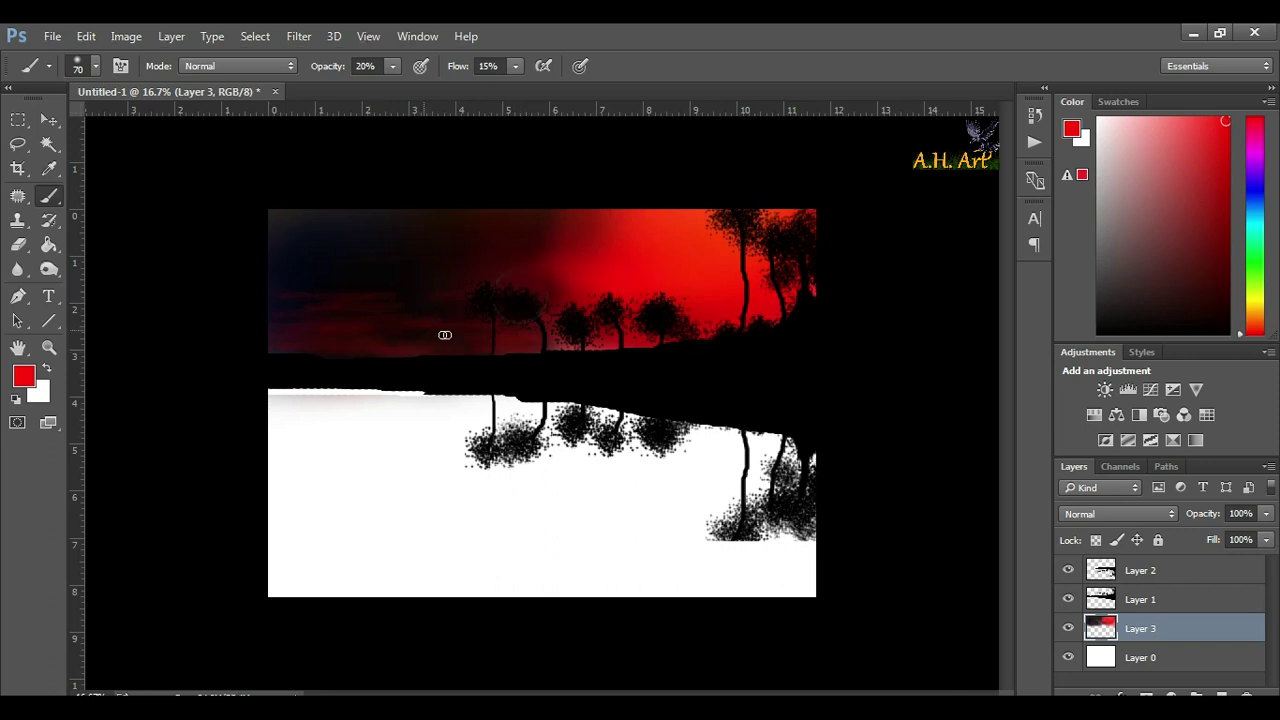
{"action": "left_click", "coordinate": [356, 383], "text": "alt"}
{"action": "left_click_drag", "start_coordinate": [400, 345], "coordinate": [299, 336]}
{"action": "mouse_move", "coordinate": [483, 339]}
{"action": "left_mouse_down"}
{"action": "mouse_move", "coordinate": [318, 332]}
{"action": "mouse_move", "coordinate": [429, 336]}
{"action": "left_mouse_up"}
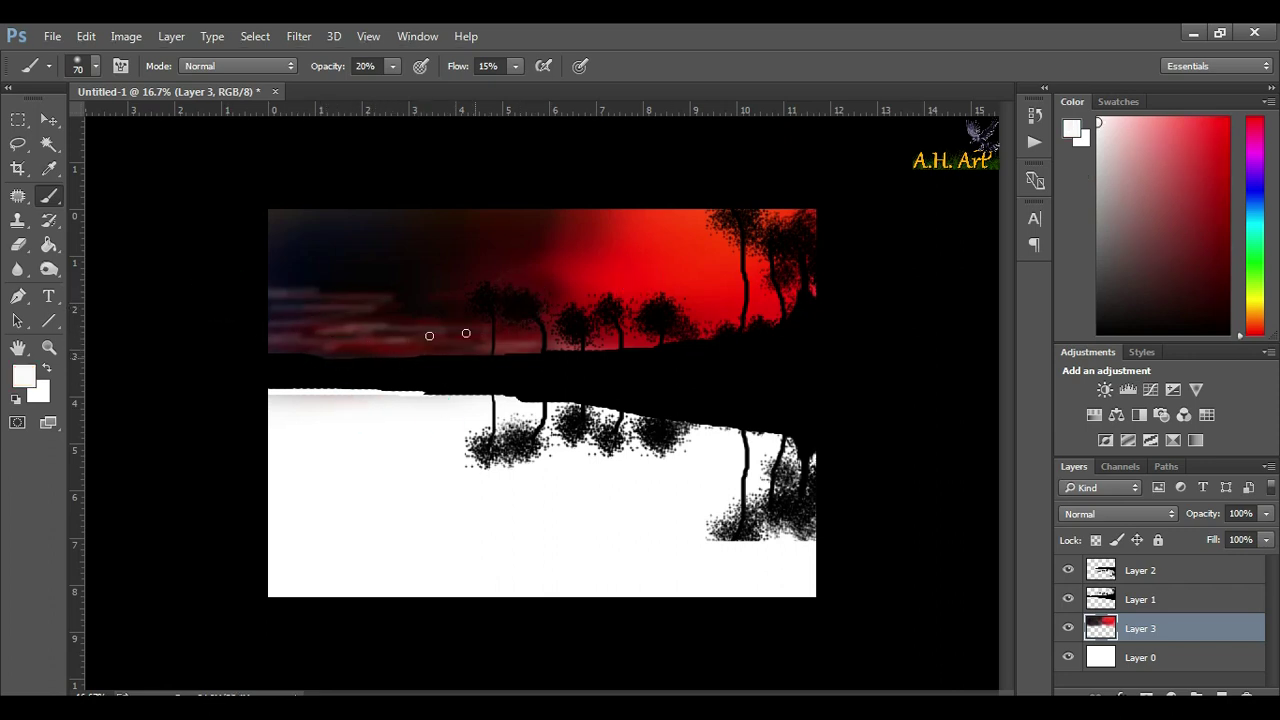
Step: Sample dark and red sky colours, enlarge the brush slightly, and select Layer 2
{"action": "left_click", "coordinate": [442, 271], "text": "alt"}
{"action": "left_click", "coordinate": [434, 317], "text": "alt"}
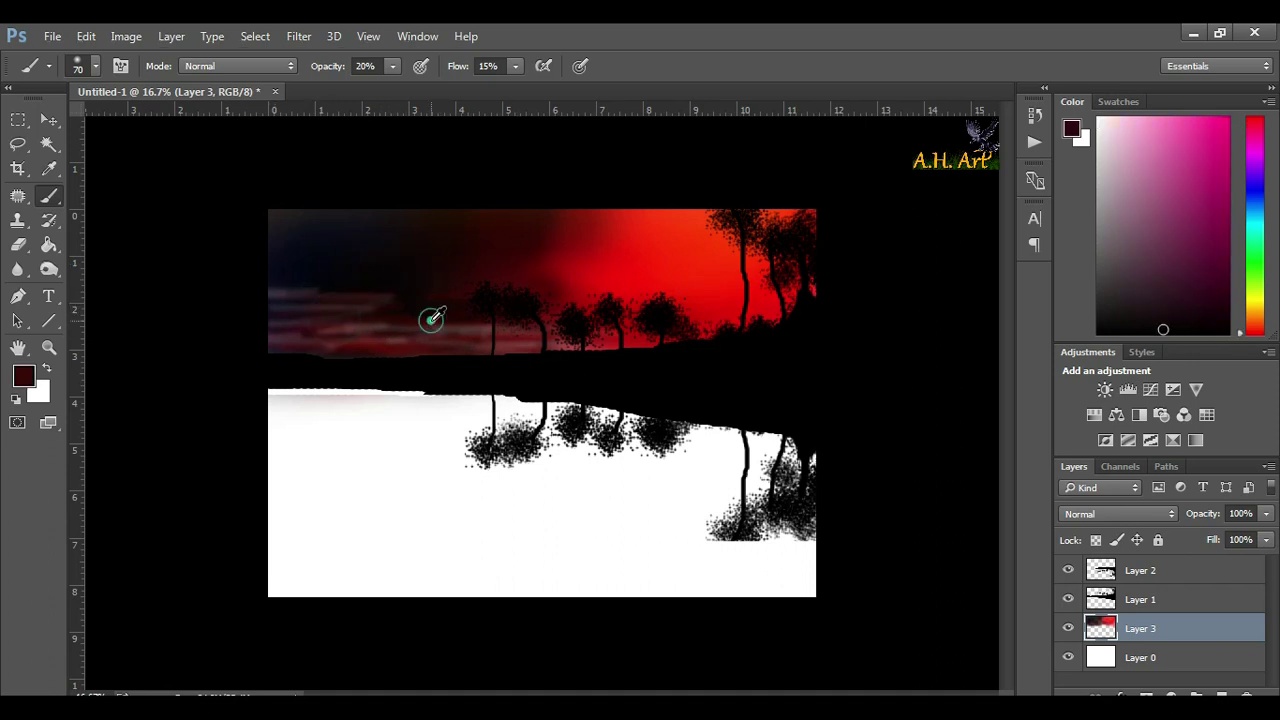
{"action": "key", "text": "d"}
{"action": "left_click", "coordinate": [620, 236], "text": "alt"}
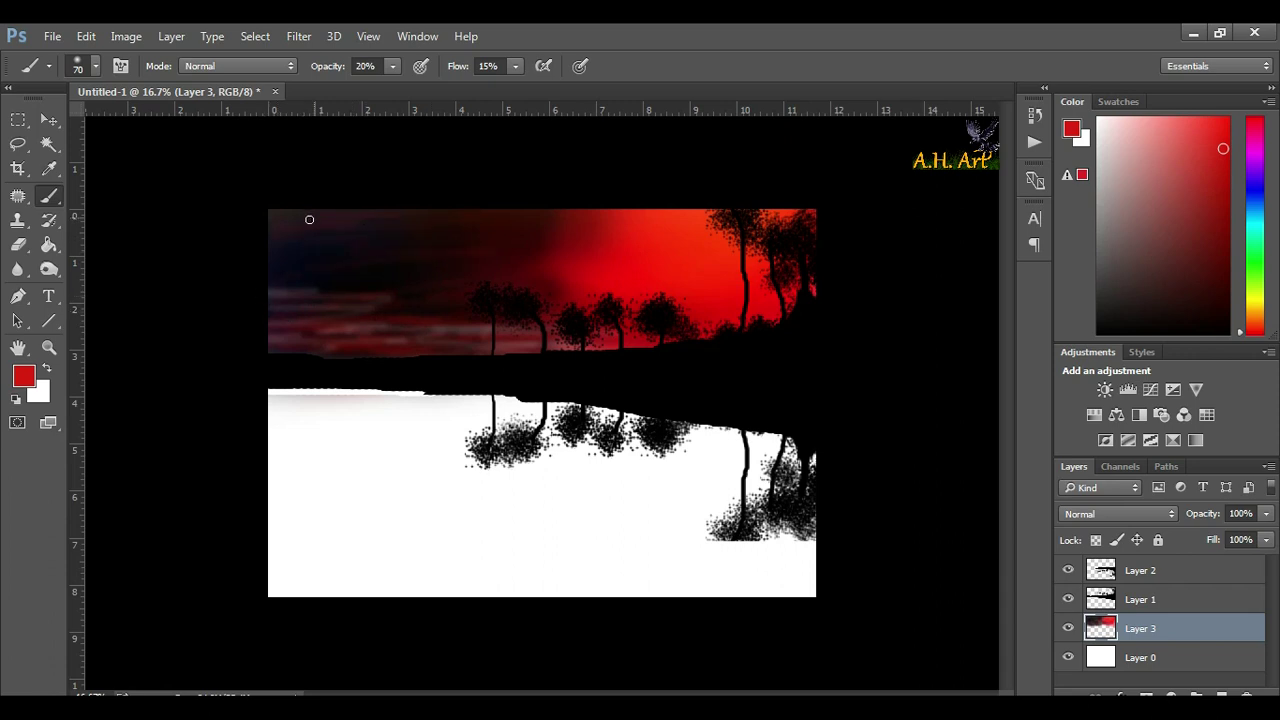
{"action": "left_click", "coordinate": [391, 271], "text": "alt"}
{"action": "key", "text": "bracketright"}
{"action": "key", "text": "bracketright"}
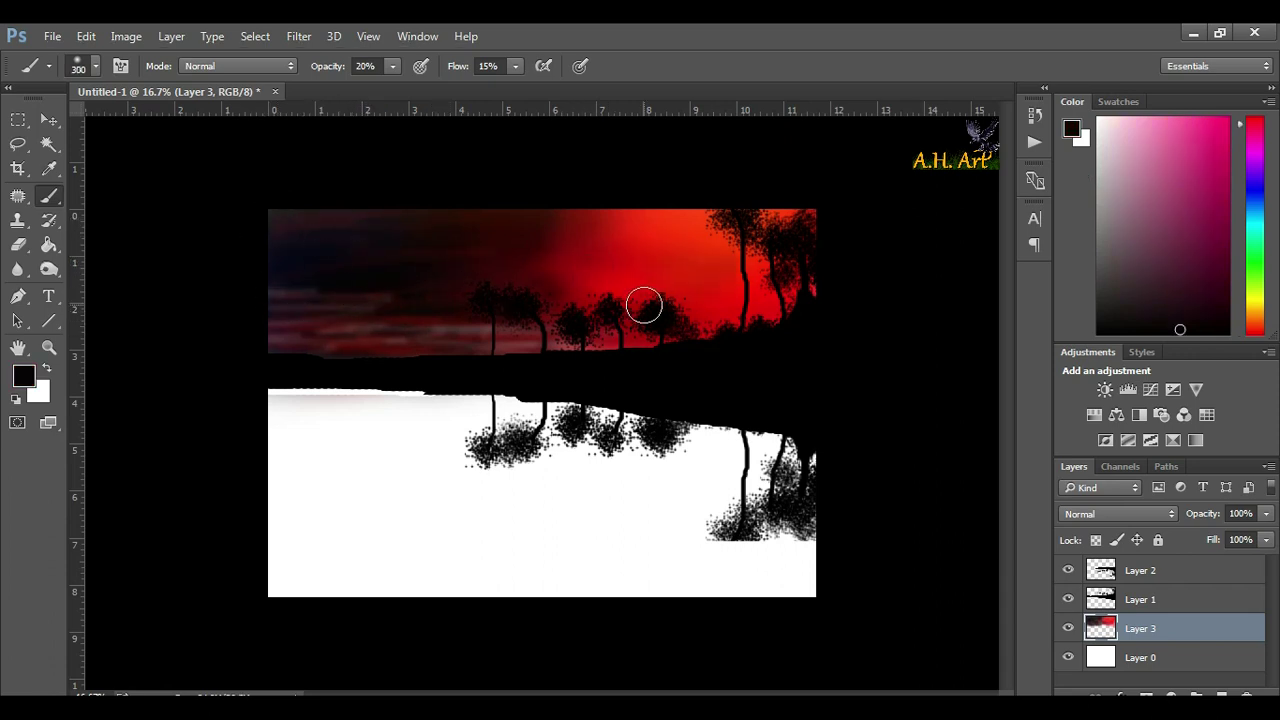
{"action": "left_click", "coordinate": [1188, 575]}
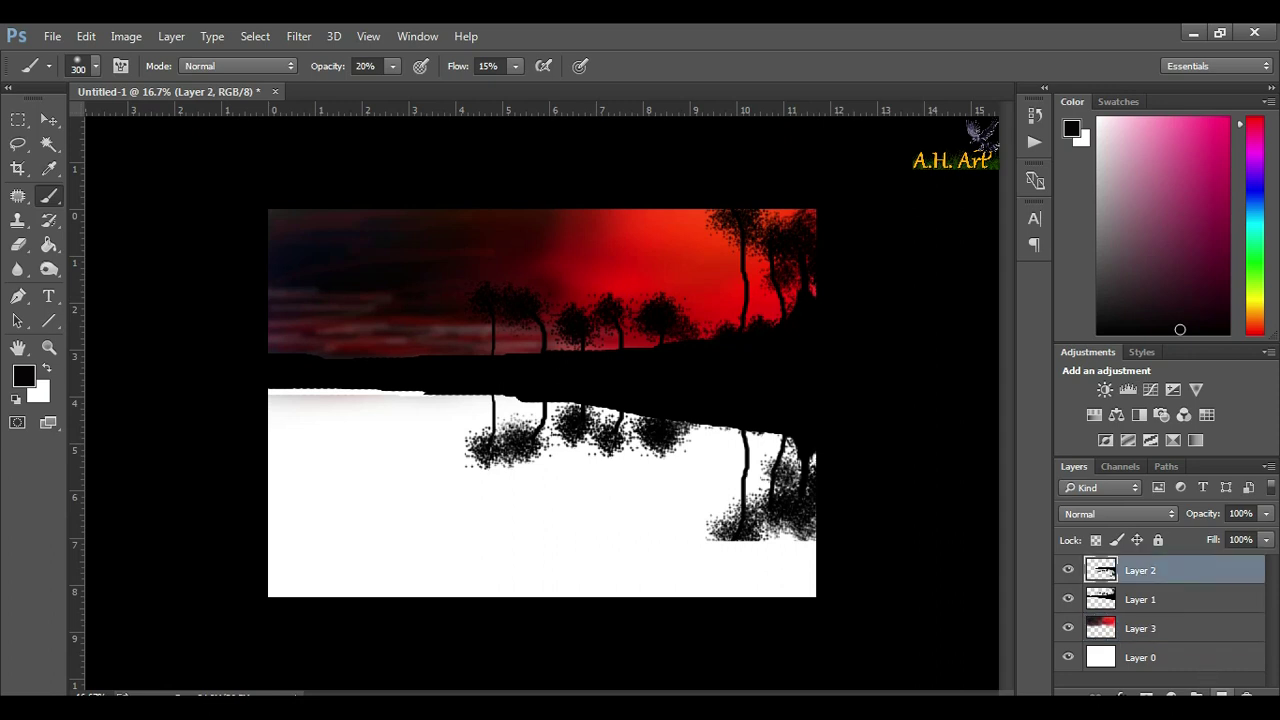
Step: Create new Layer 4, zoom into the canvas, and set brush opacity to 100%
{"action": "key", "text": "ctrl+shift+alt+n"}
{"action": "left_click", "coordinate": [548, 341], "text": "ctrl"}
{"action": "left_click_drag", "start_coordinate": [491, 589], "coordinate": [514, 406]}
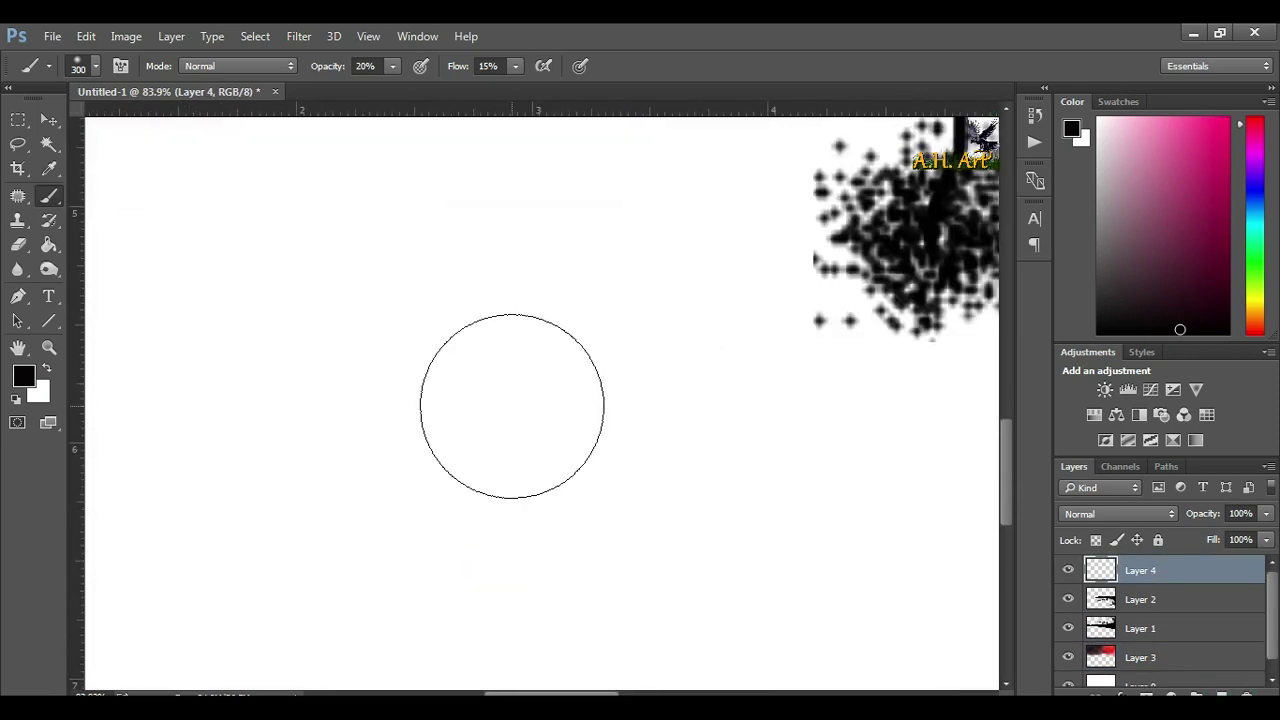
{"action": "right_click", "coordinate": [514, 406]}
{"action": "left_click", "coordinate": [582, 569]}
{"action": "left_click", "coordinate": [374, 67]}
{"action": "type", "text": "100"}
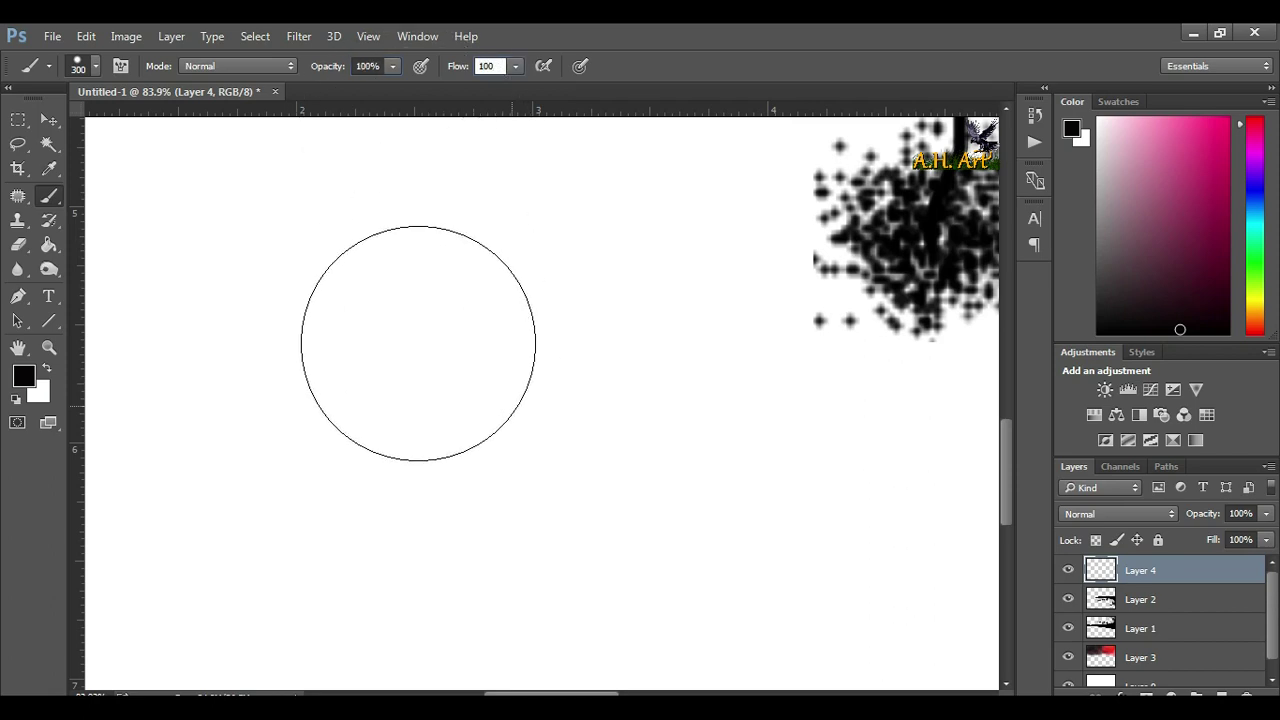
Step: Pick bright red and stamp a large solid red sun disc with one brush click
{"action": "left_click", "coordinate": [25, 377]}
{"action": "mouse_move", "coordinate": [658, 366]}
{"action": "left_mouse_down"}
{"action": "mouse_move", "coordinate": [660, 390]}
{"action": "mouse_move", "coordinate": [657, 170]}
{"action": "left_mouse_up"}
{"action": "left_click", "coordinate": [628, 191]}
{"action": "key", "text": "Return"}
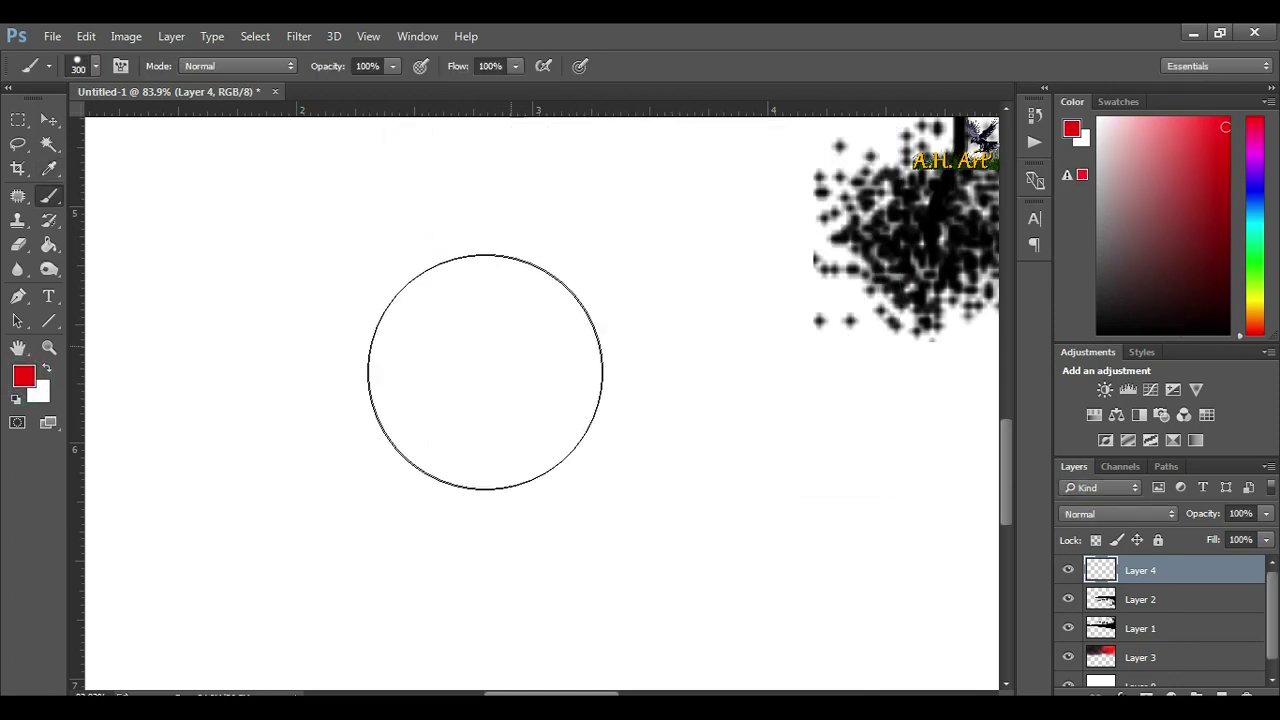
{"action": "left_click", "coordinate": [481, 374]}
{"action": "left_click_drag", "start_coordinate": [320, 243], "coordinate": [560, 470]}
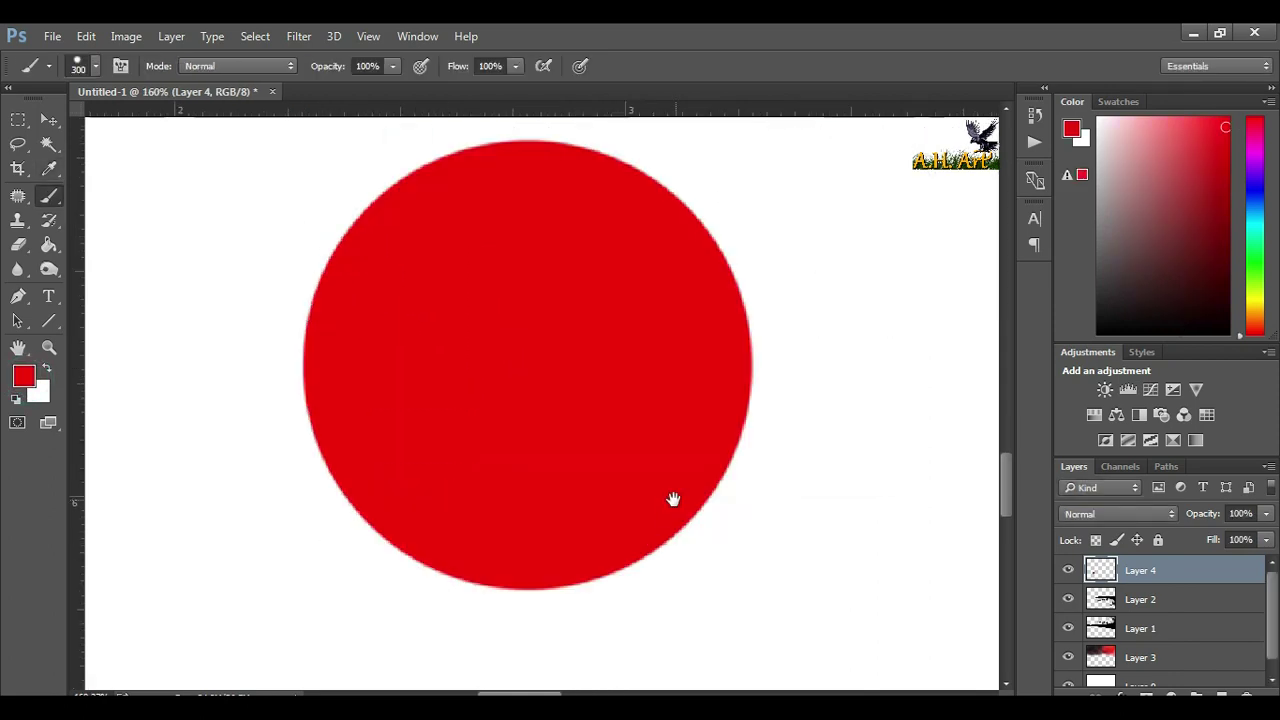
{"action": "left_click", "coordinate": [25, 377]}
Step: Set a yellow #f4f100 soft brush at 36% opacity and dab a yellow highlight on the sun
{"action": "type", "text": "f4f100"}
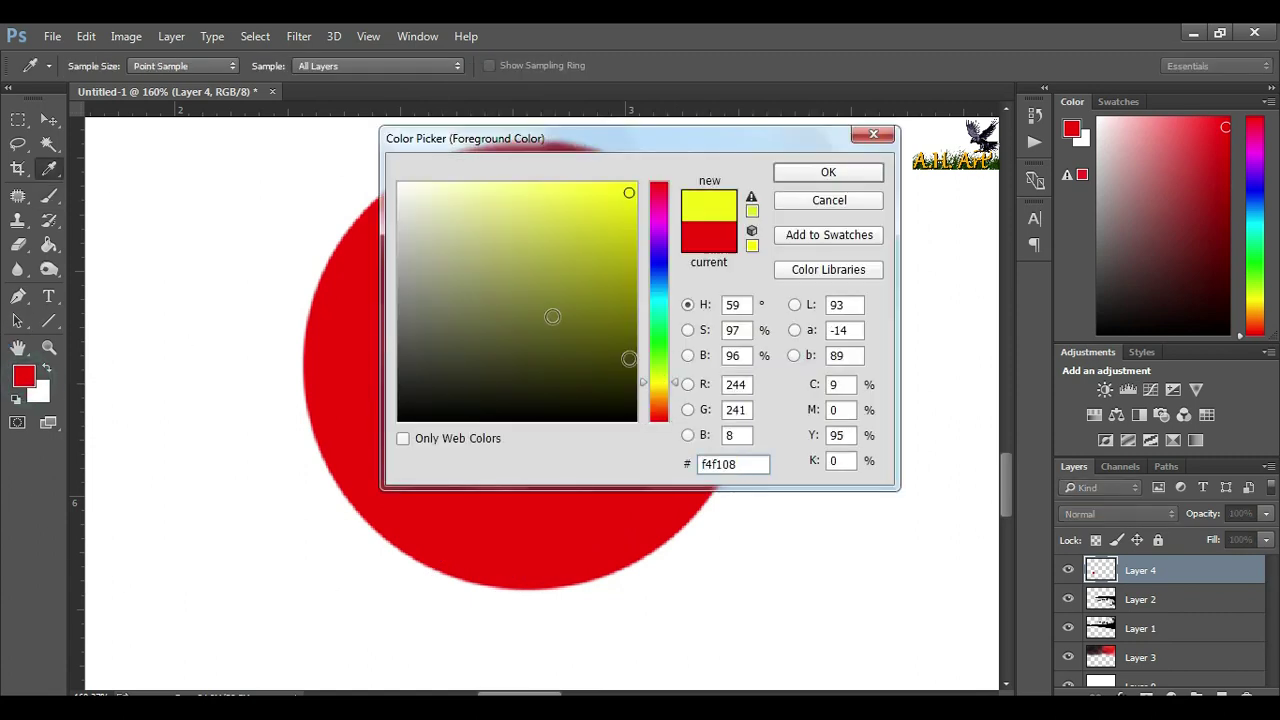
{"action": "key", "text": "Return"}
{"action": "left_click_drag", "start_coordinate": [411, 93], "coordinate": [454, 88]}
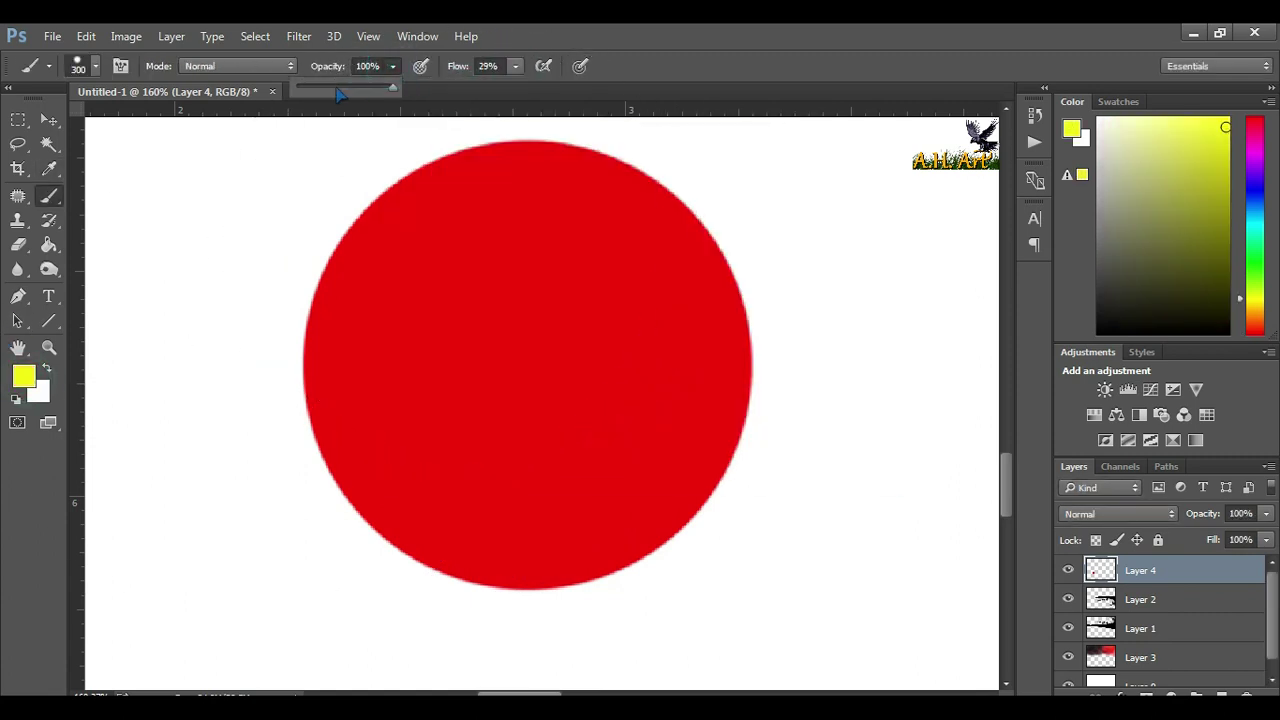
{"action": "right_click", "coordinate": [557, 345]}
{"action": "key", "text": "Escape"}
{"action": "left_click", "coordinate": [515, 352]}
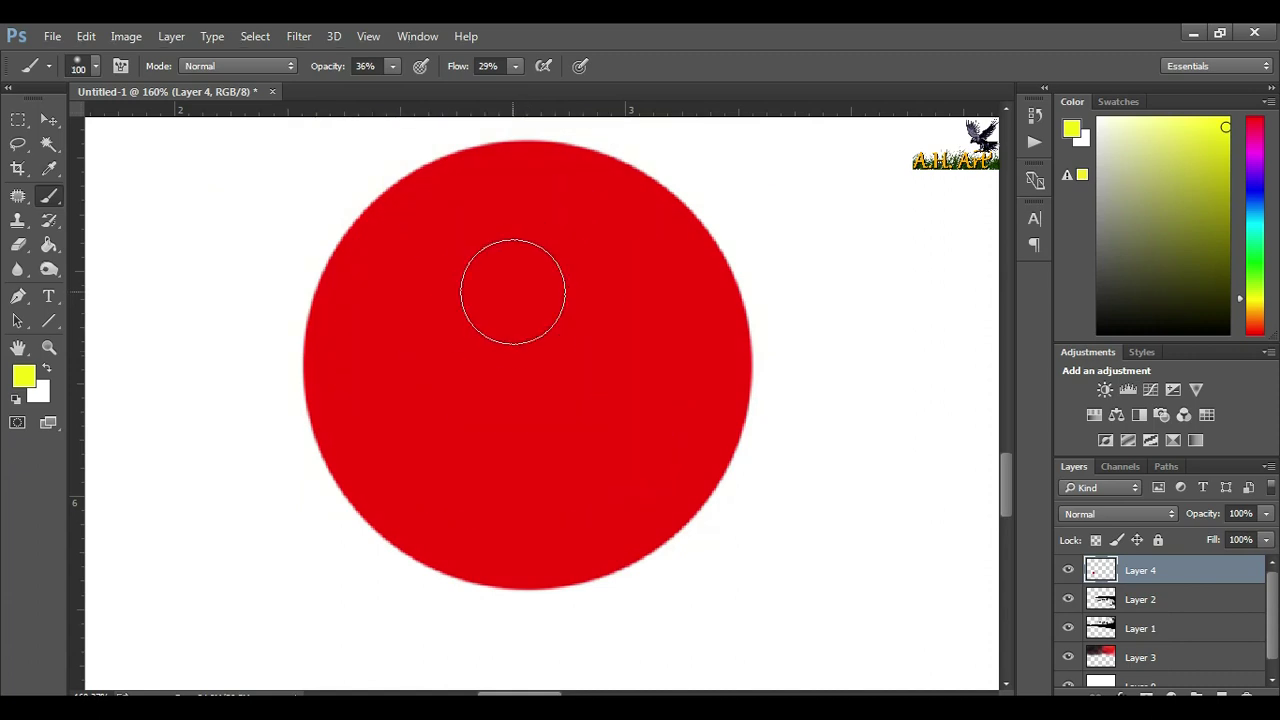
{"action": "mouse_move", "coordinate": [598, 252]}
{"action": "left_mouse_down"}
{"action": "mouse_move", "coordinate": [589, 437]}
{"action": "mouse_move", "coordinate": [663, 432]}
{"action": "left_mouse_up"}
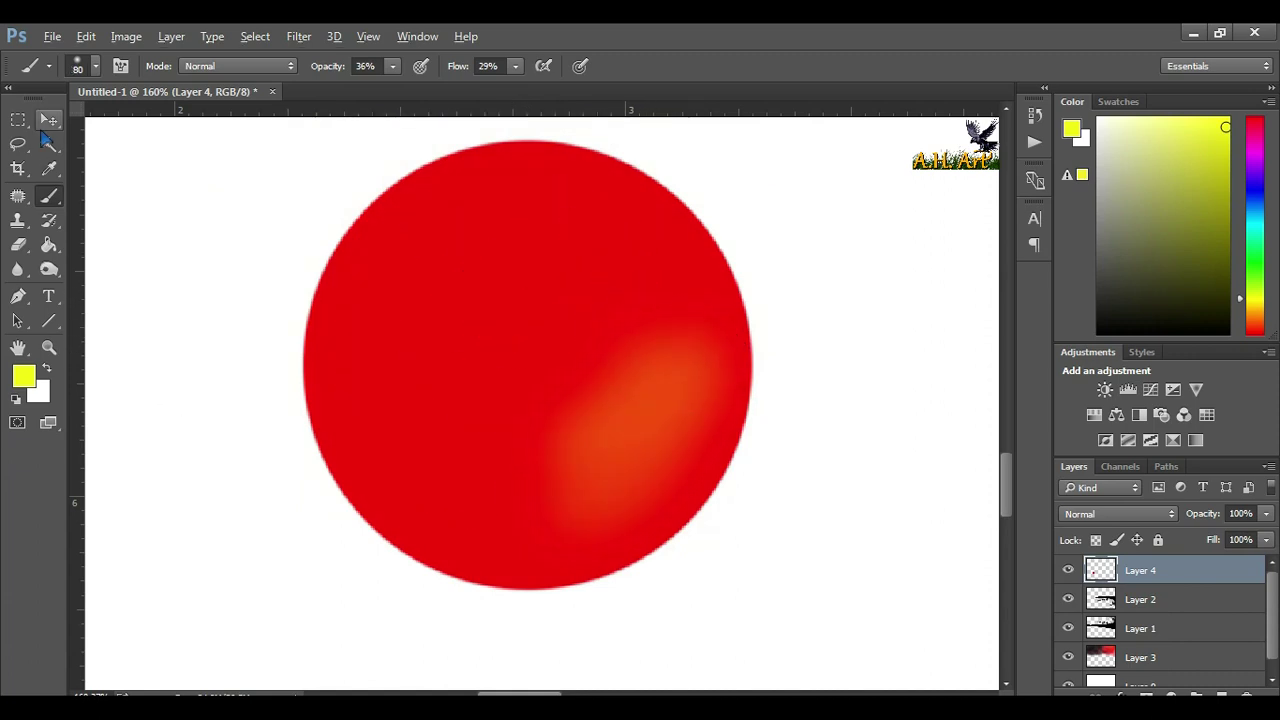
{"action": "key", "text": "ctrl+z"}
Step: Select the red sun disc by colour and paint soft orange shading at its lower right
{"action": "left_click", "coordinate": [47, 147]}
{"action": "left_click", "coordinate": [287, 207]}
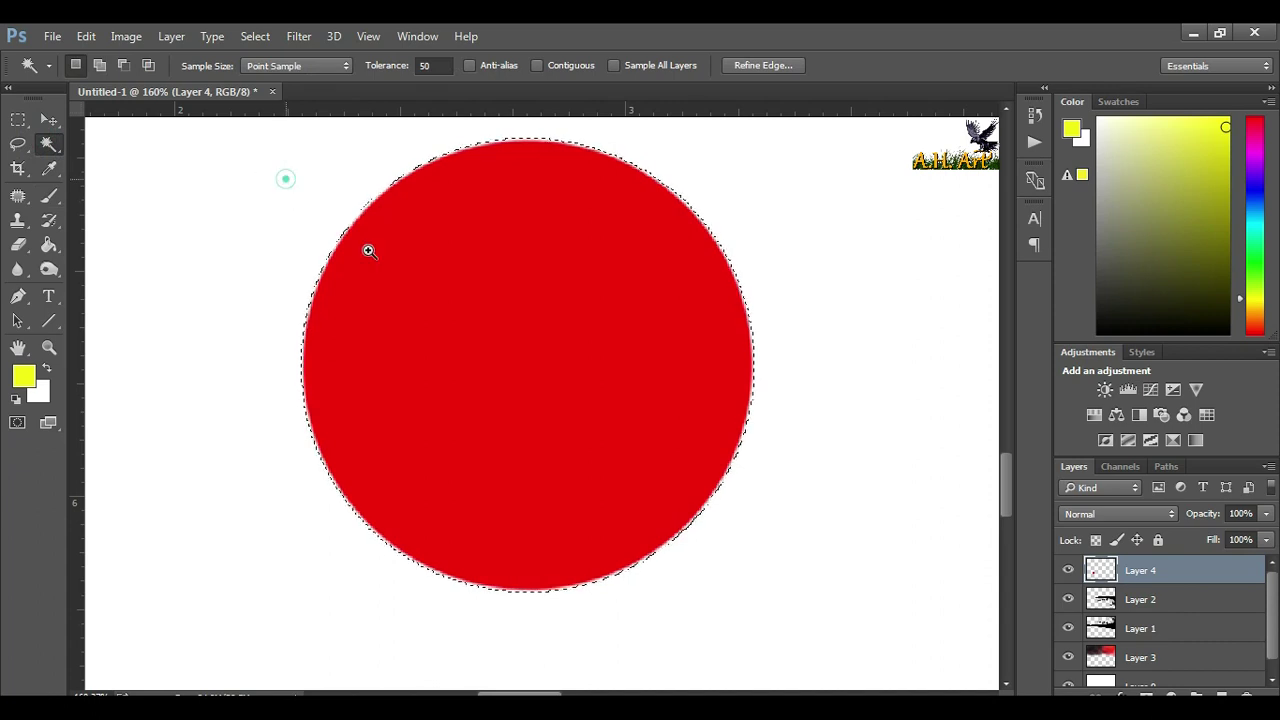
{"action": "scroll", "coordinate": [830, 575], "scroll_direction": "up", "scroll_amount": 2}
{"action": "left_click", "coordinate": [49, 197]}
{"action": "mouse_move", "coordinate": [694, 329]}
{"action": "left_mouse_down"}
{"action": "mouse_move", "coordinate": [337, 606]}
{"action": "mouse_move", "coordinate": [737, 389]}
{"action": "mouse_move", "coordinate": [343, 497]}
{"action": "mouse_move", "coordinate": [794, 329]}
{"action": "left_mouse_up"}
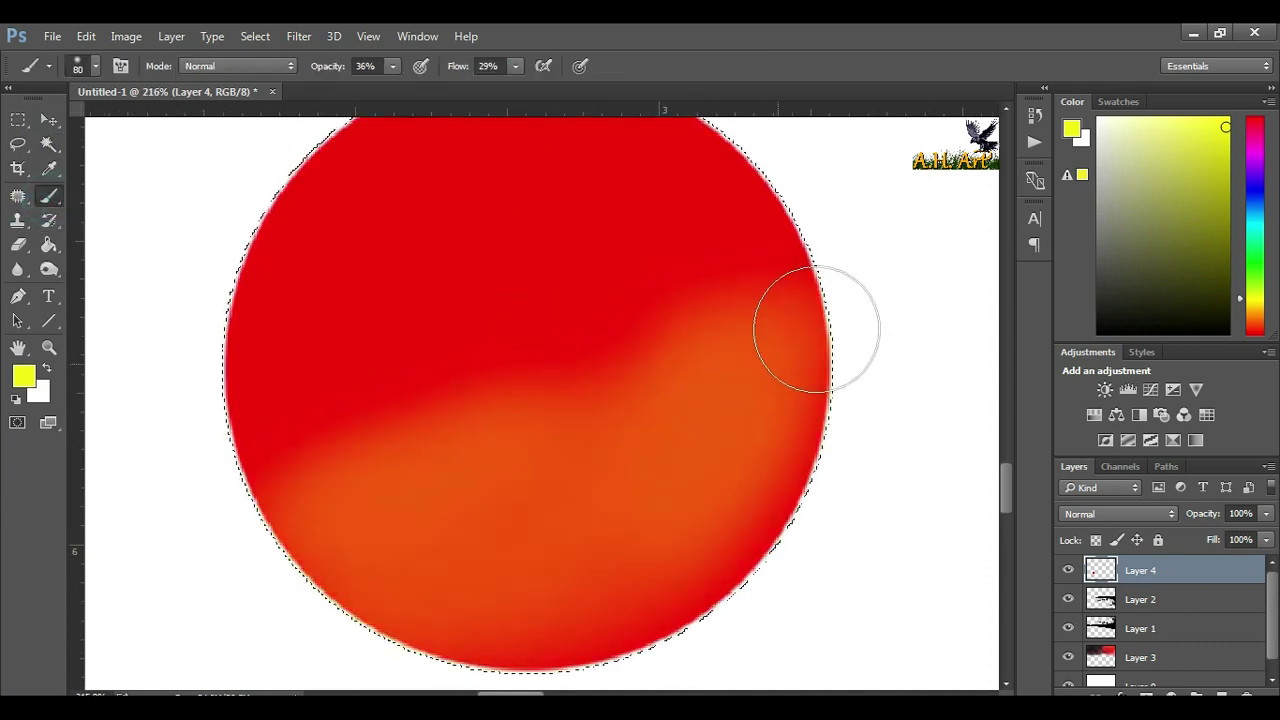
Step: Paint white at the circle's upper left, sampled red across the lower right, and yellow through the middle and right
{"action": "key", "text": "x"}
{"action": "mouse_move", "coordinate": [520, 190]}
{"action": "left_mouse_down"}
{"action": "mouse_move", "coordinate": [249, 277]}
{"action": "mouse_move", "coordinate": [268, 283]}
{"action": "mouse_move", "coordinate": [300, 380]}
{"action": "mouse_move", "coordinate": [306, 329]}
{"action": "mouse_move", "coordinate": [443, 229]}
{"action": "mouse_move", "coordinate": [497, 226]}
{"action": "mouse_move", "coordinate": [443, 280]}
{"action": "left_mouse_up"}
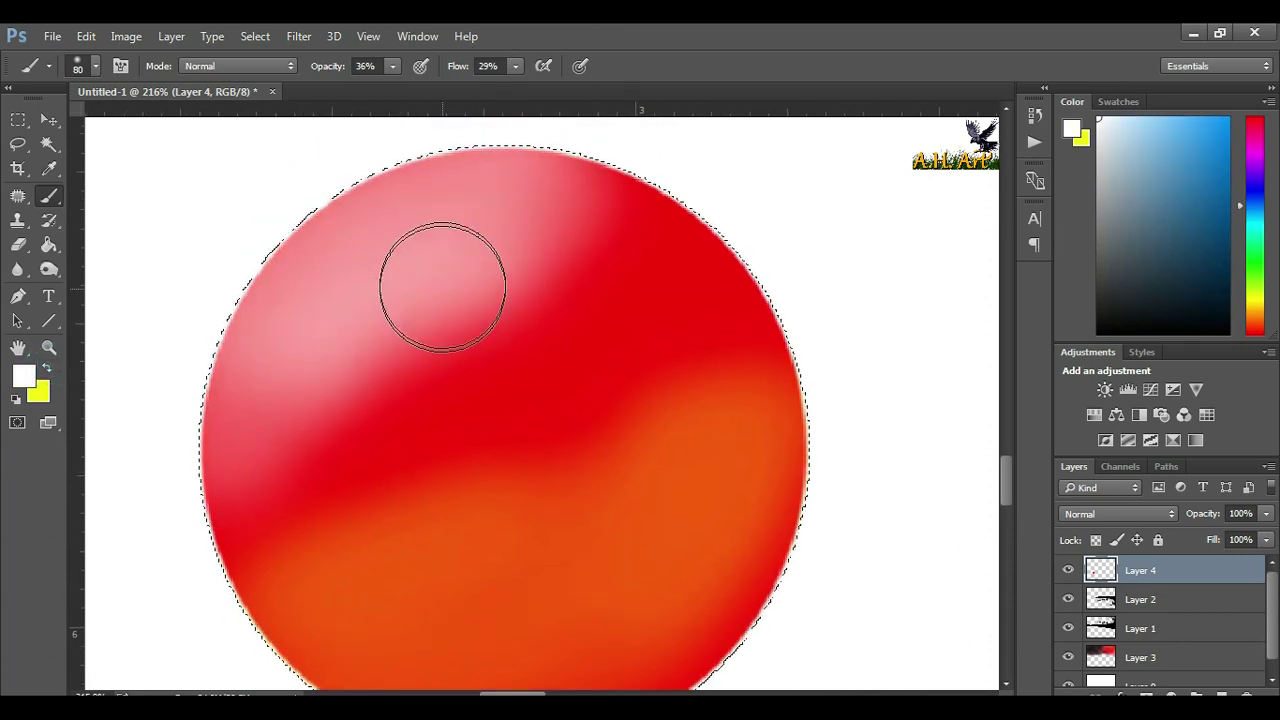
{"action": "left_click", "coordinate": [569, 385], "text": "alt"}
{"action": "mouse_move", "coordinate": [714, 334]}
{"action": "left_mouse_down"}
{"action": "mouse_move", "coordinate": [570, 658]}
{"action": "mouse_move", "coordinate": [620, 480]}
{"action": "mouse_move", "coordinate": [423, 529]}
{"action": "mouse_move", "coordinate": [445, 366]}
{"action": "left_mouse_up"}
{"action": "left_click_drag", "start_coordinate": [337, 443], "coordinate": [456, 342]}
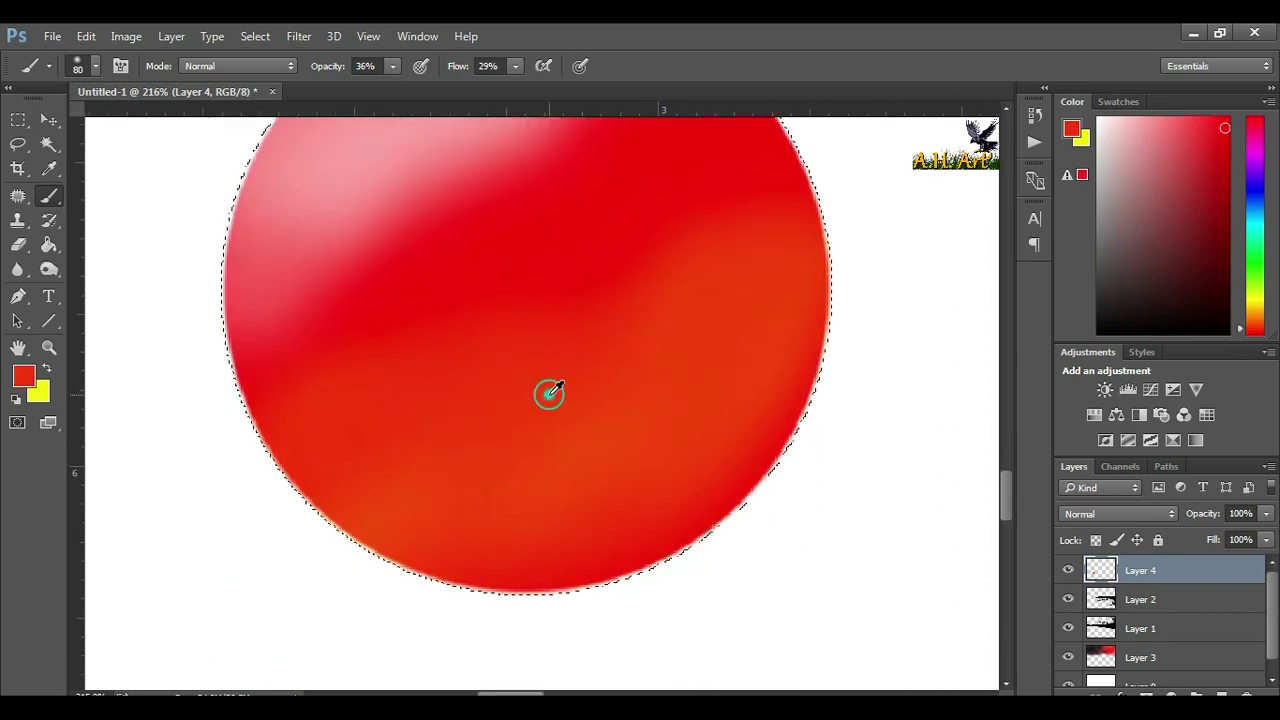
{"action": "key", "text": "x"}
{"action": "mouse_move", "coordinate": [546, 391]}
{"action": "left_mouse_down"}
{"action": "mouse_move", "coordinate": [694, 194]}
{"action": "mouse_move", "coordinate": [421, 276]}
{"action": "mouse_move", "coordinate": [634, 380]}
{"action": "mouse_move", "coordinate": [429, 514]}
{"action": "mouse_move", "coordinate": [694, 477]}
{"action": "mouse_move", "coordinate": [642, 513]}
{"action": "mouse_move", "coordinate": [609, 580]}
{"action": "left_mouse_up"}
{"action": "mouse_move", "coordinate": [643, 191]}
{"action": "left_mouse_down"}
{"action": "mouse_move", "coordinate": [757, 400]}
{"action": "mouse_move", "coordinate": [651, 143]}
{"action": "mouse_move", "coordinate": [700, 560]}
{"action": "left_mouse_up"}
Step: Lighten the circle's upper, centre-left, top-edge and left-edge areas with white
{"action": "left_click", "coordinate": [137, 463], "text": "alt"}
{"action": "mouse_move", "coordinate": [230, 480]}
{"action": "left_mouse_down"}
{"action": "mouse_move", "coordinate": [586, 171]}
{"action": "mouse_move", "coordinate": [534, 251]}
{"action": "mouse_move", "coordinate": [428, 253]}
{"action": "mouse_move", "coordinate": [257, 214]}
{"action": "mouse_move", "coordinate": [497, 397]}
{"action": "mouse_move", "coordinate": [497, 528]}
{"action": "left_mouse_up"}
{"action": "mouse_move", "coordinate": [351, 477]}
{"action": "left_mouse_down"}
{"action": "mouse_move", "coordinate": [445, 250]}
{"action": "mouse_move", "coordinate": [343, 220]}
{"action": "mouse_move", "coordinate": [266, 409]}
{"action": "mouse_move", "coordinate": [237, 426]}
{"action": "mouse_move", "coordinate": [273, 484]}
{"action": "mouse_move", "coordinate": [257, 671]}
{"action": "mouse_move", "coordinate": [566, 291]}
{"action": "mouse_move", "coordinate": [569, 214]}
{"action": "mouse_move", "coordinate": [337, 485]}
{"action": "left_mouse_up"}
{"action": "mouse_move", "coordinate": [408, 427]}
{"action": "left_mouse_down"}
{"action": "mouse_move", "coordinate": [609, 343]}
{"action": "mouse_move", "coordinate": [534, 406]}
{"action": "left_mouse_up"}
{"action": "left_click_drag", "start_coordinate": [651, 286], "coordinate": [614, 163]}
{"action": "left_click_drag", "start_coordinate": [209, 671], "coordinate": [223, 420]}
{"action": "scroll", "coordinate": [640, 393], "scroll_direction": "down", "scroll_amount": 3}
Step: Darken the circle's right side with red-orange, shrink the brush to size 50, and pick a dark colour
{"action": "left_click", "coordinate": [640, 393], "text": "alt"}
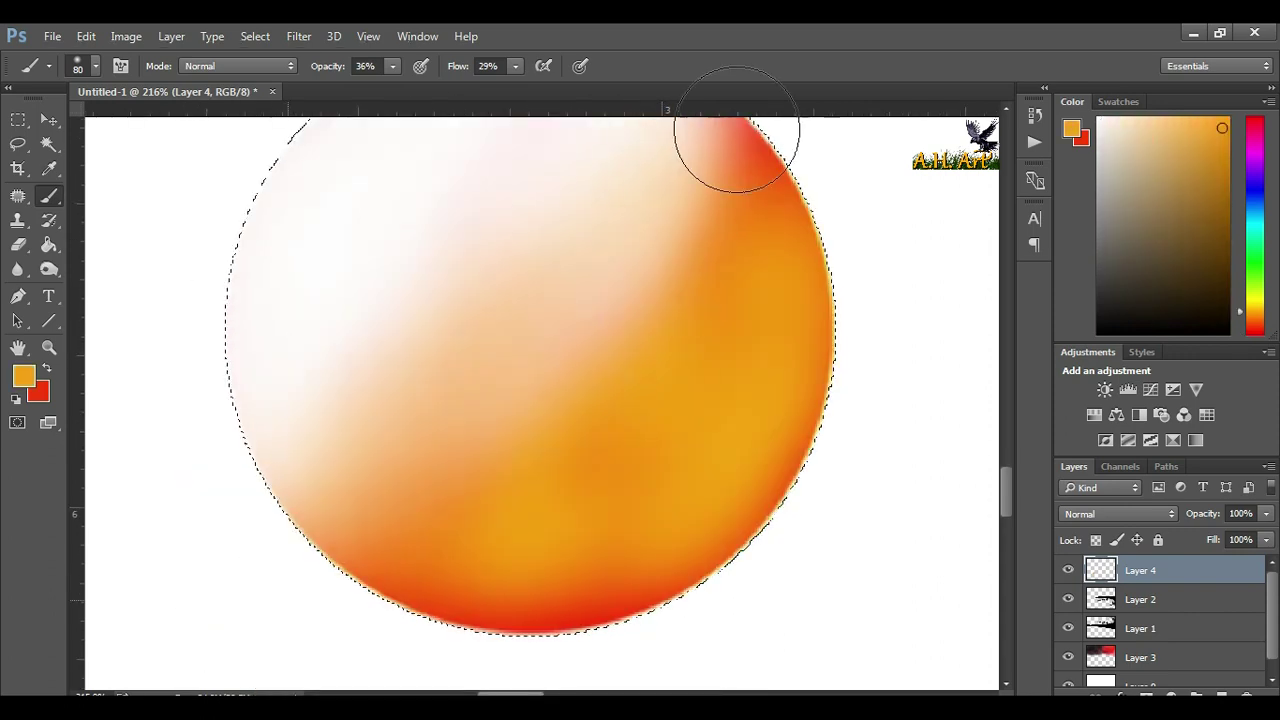
{"action": "key", "text": "x"}
{"action": "mouse_move", "coordinate": [768, 270]}
{"action": "left_mouse_down"}
{"action": "mouse_move", "coordinate": [723, 463]}
{"action": "mouse_move", "coordinate": [797, 277]}
{"action": "mouse_move", "coordinate": [743, 269]}
{"action": "mouse_move", "coordinate": [686, 470]}
{"action": "mouse_move", "coordinate": [781, 158]}
{"action": "mouse_move", "coordinate": [608, 560]}
{"action": "mouse_move", "coordinate": [757, 375]}
{"action": "mouse_move", "coordinate": [608, 608]}
{"action": "mouse_move", "coordinate": [745, 548]}
{"action": "left_mouse_up"}
{"action": "key", "text": "bracketleft"}
{"action": "key", "text": "bracketleft"}
{"action": "key", "text": "bracketleft"}
{"action": "left_click", "coordinate": [23, 376]}
{"action": "left_click", "coordinate": [405, 410]}
{"action": "left_click", "coordinate": [829, 171]}
Step: Set the paint colour to pure red and paint soft red strokes across the circle's upper middle
{"action": "left_click", "coordinate": [23, 376]}
{"action": "left_click", "coordinate": [600, 615]}
{"action": "left_click", "coordinate": [828, 171]}
{"action": "left_click", "coordinate": [23, 376]}
{"action": "left_click_drag", "start_coordinate": [659, 200], "coordinate": [680, 180]}
{"action": "left_click", "coordinate": [828, 171]}
{"action": "key", "text": "b"}
{"action": "mouse_move", "coordinate": [743, 271]}
{"action": "left_mouse_down"}
{"action": "mouse_move", "coordinate": [691, 186]}
{"action": "mouse_move", "coordinate": [429, 414]}
{"action": "mouse_move", "coordinate": [734, 331]}
{"action": "mouse_move", "coordinate": [420, 591]}
{"action": "mouse_move", "coordinate": [300, 590]}
{"action": "left_mouse_up"}
Step: Set black as the paint colour
{"action": "left_click", "coordinate": [23, 376]}
{"action": "left_click", "coordinate": [500, 420]}
{"action": "left_click", "coordinate": [828, 171]}
{"action": "scroll", "coordinate": [316, 395], "scroll_direction": "up", "scroll_amount": 3}
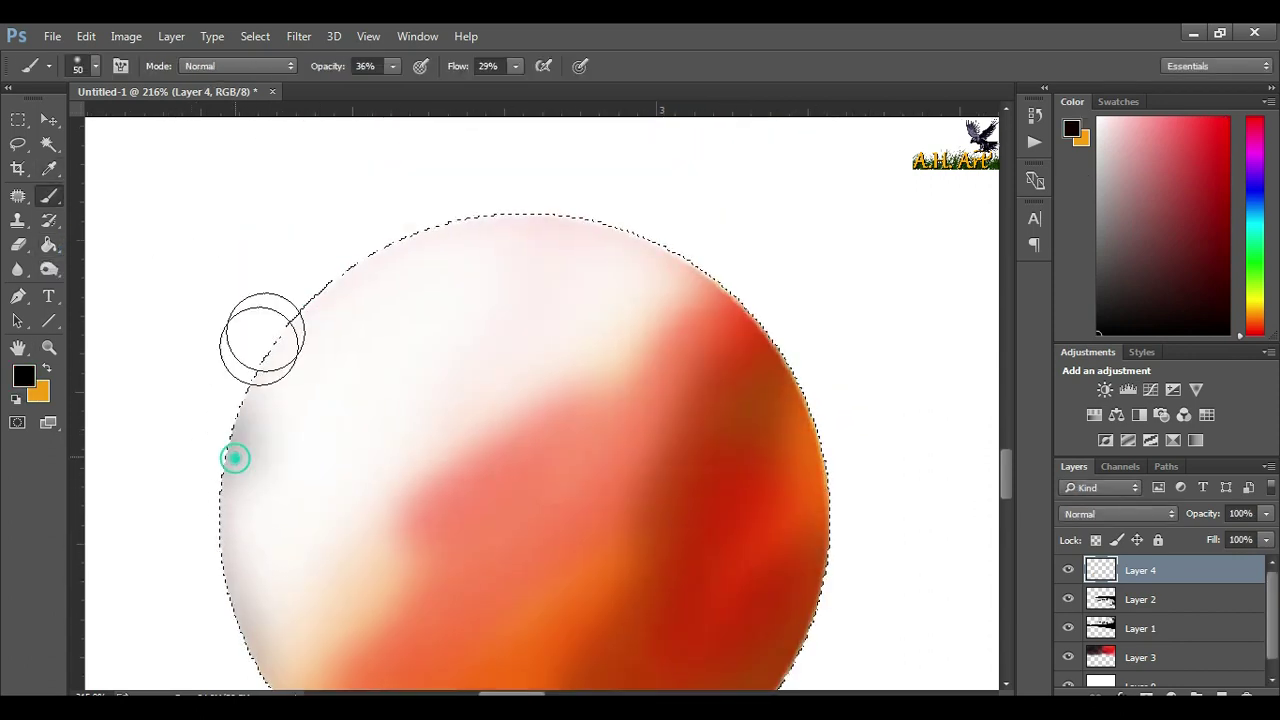
Step: Deselect the circle, zoom out, and move it up into the red sky near the trees
{"action": "key", "text": "ctrl+minus"}
{"action": "key", "text": "ctrl+minus"}
{"action": "key", "text": "ctrl+minus"}
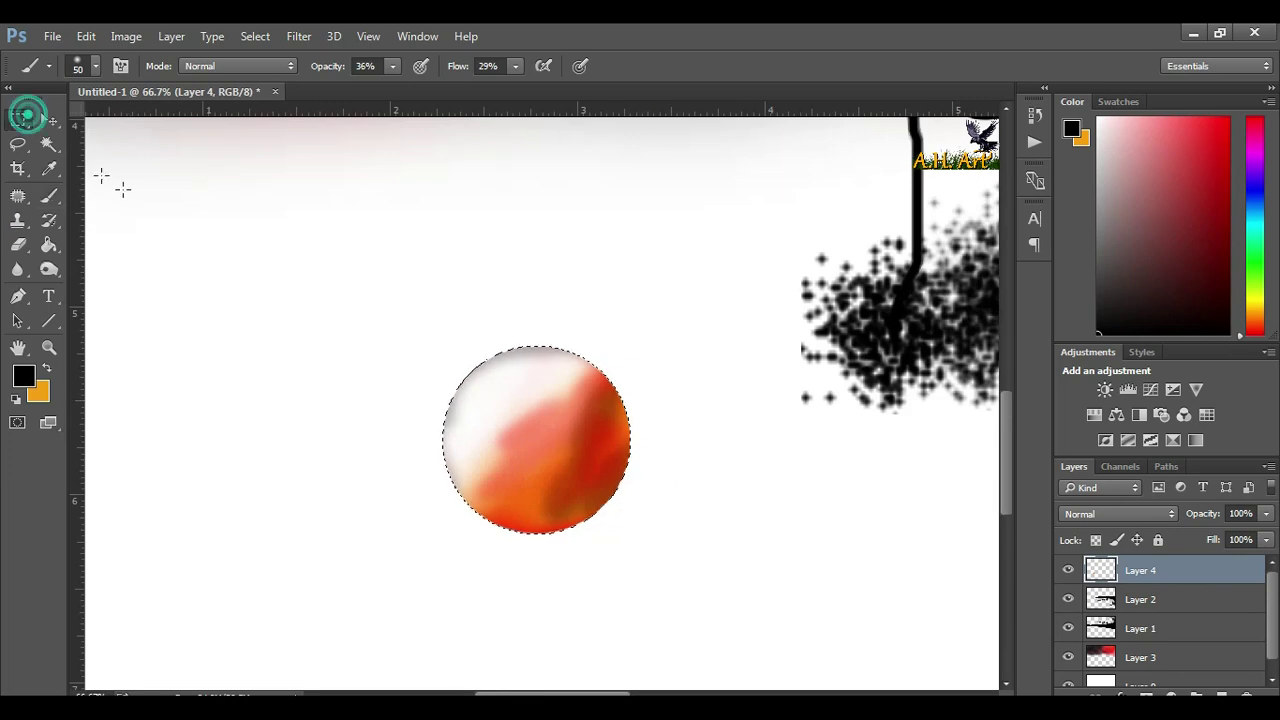
{"action": "key", "text": "ctrl+d"}
{"action": "key", "text": "ctrl+minus"}
{"action": "scroll", "coordinate": [417, 380], "scroll_direction": "up", "scroll_amount": 2}
{"action": "key", "text": "v"}
{"action": "left_click_drag", "start_coordinate": [417, 385], "coordinate": [529, 243]}
{"action": "key", "text": "ctrl+z"}
{"action": "key", "text": "ctrl+z"}
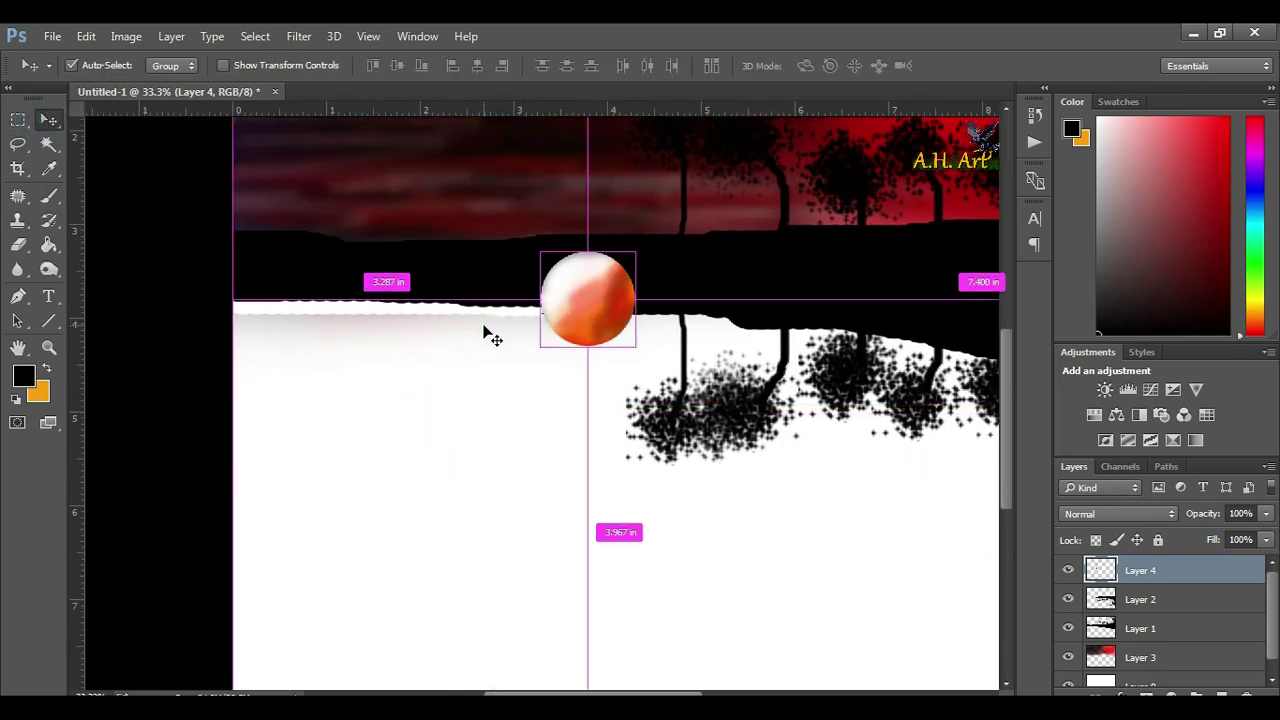
{"action": "key", "text": "ctrl+minus"}
{"action": "mouse_move", "coordinate": [437, 385]}
{"action": "left_mouse_down"}
{"action": "mouse_move", "coordinate": [705, 325]}
{"action": "mouse_move", "coordinate": [750, 380]}
{"action": "left_mouse_up"}
Step: Resize the sun, move Layer 4 below the trees' layer, and nudge it behind the treeline
{"action": "key", "text": "ctrl+t"}
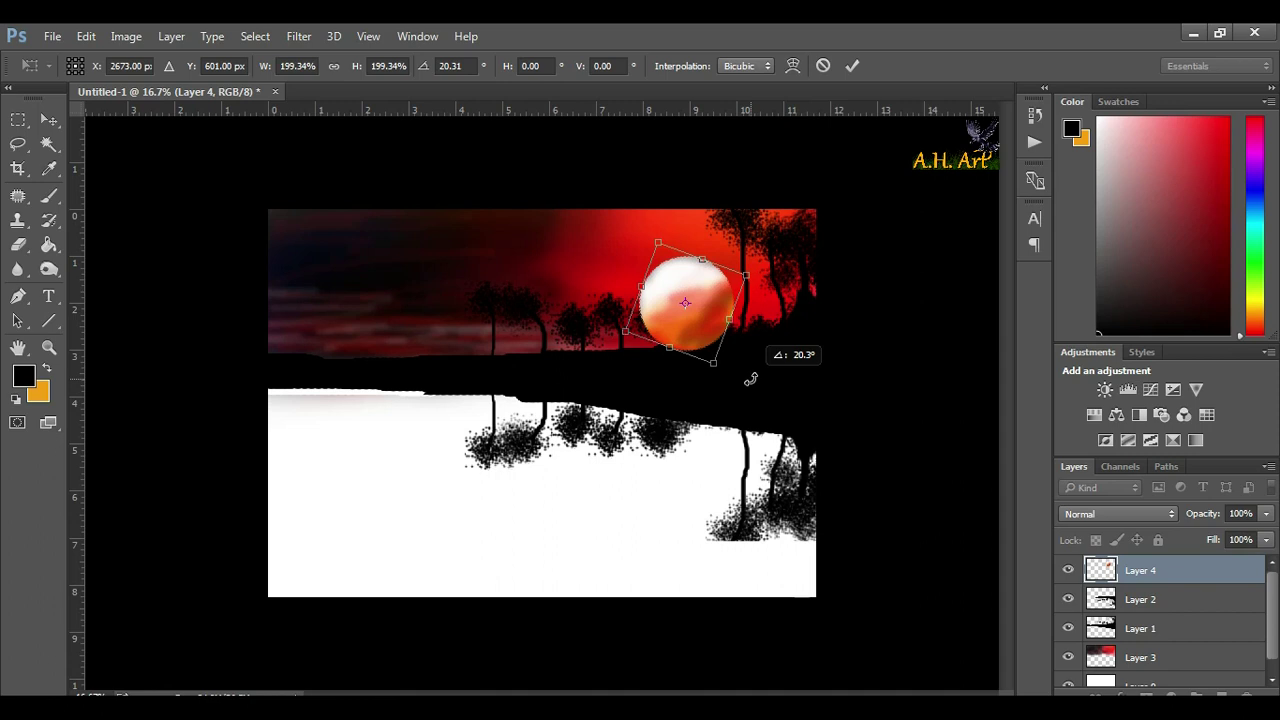
{"action": "key", "text": "Return"}
{"action": "left_click_drag", "start_coordinate": [1172, 577], "coordinate": [1160, 642]}
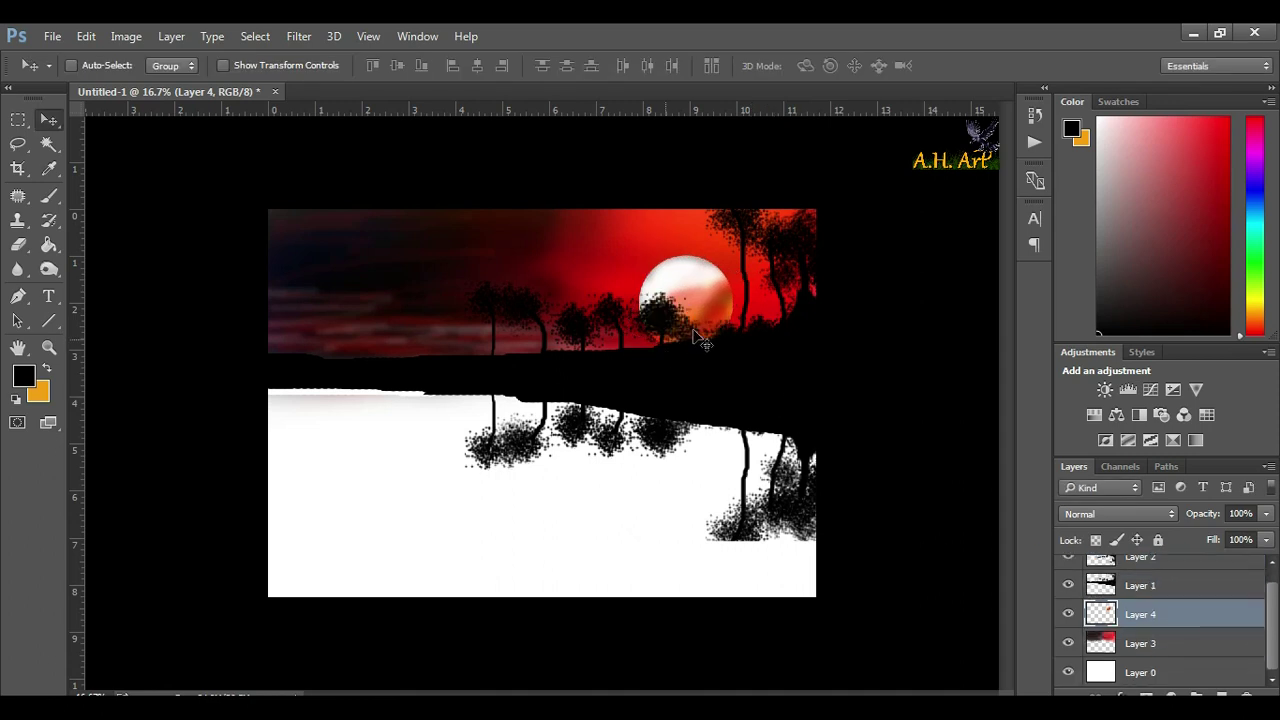
{"action": "mouse_move", "coordinate": [689, 294]}
{"action": "left_mouse_down"}
{"action": "mouse_move", "coordinate": [632, 290]}
{"action": "mouse_move", "coordinate": [629, 274]}
{"action": "mouse_move", "coordinate": [703, 340]}
{"action": "left_mouse_up"}
{"action": "key", "text": "ctrl+t"}
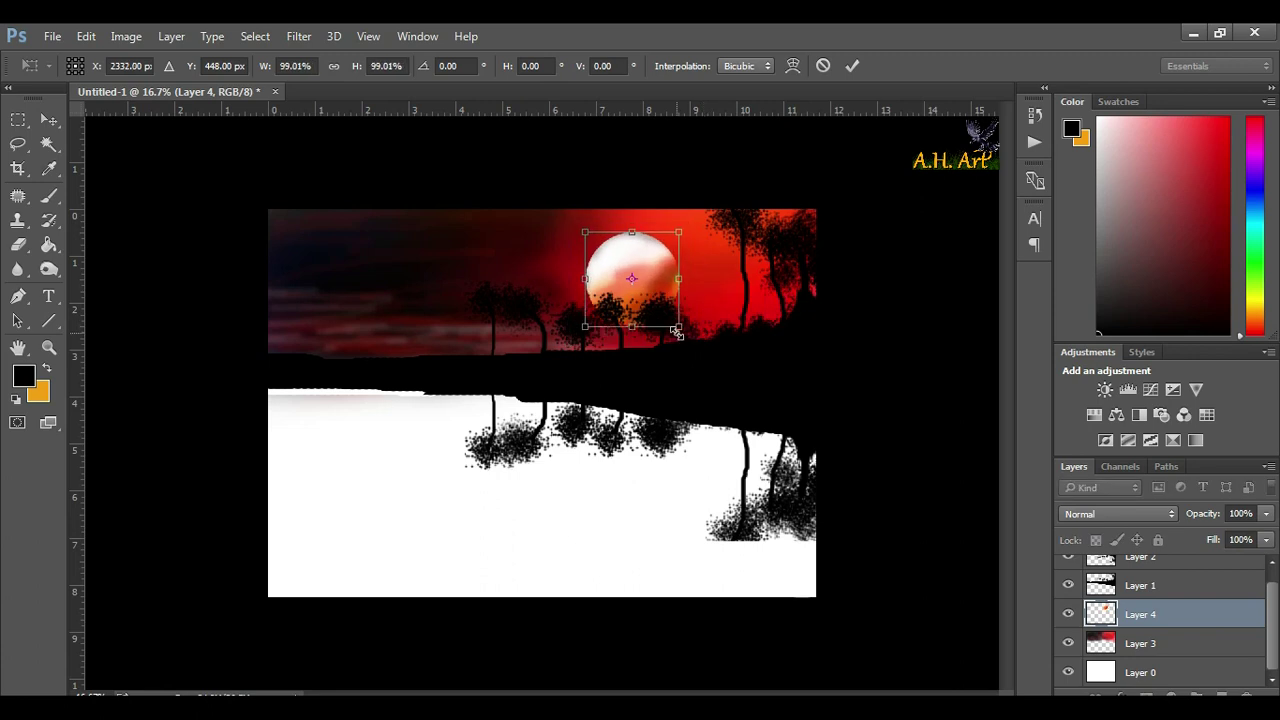
{"action": "key", "text": "Return"}
{"action": "left_click_drag", "start_coordinate": [628, 300], "coordinate": [685, 300]}
{"action": "right_click", "coordinate": [680, 331]}
{"action": "left_click", "coordinate": [684, 340]}
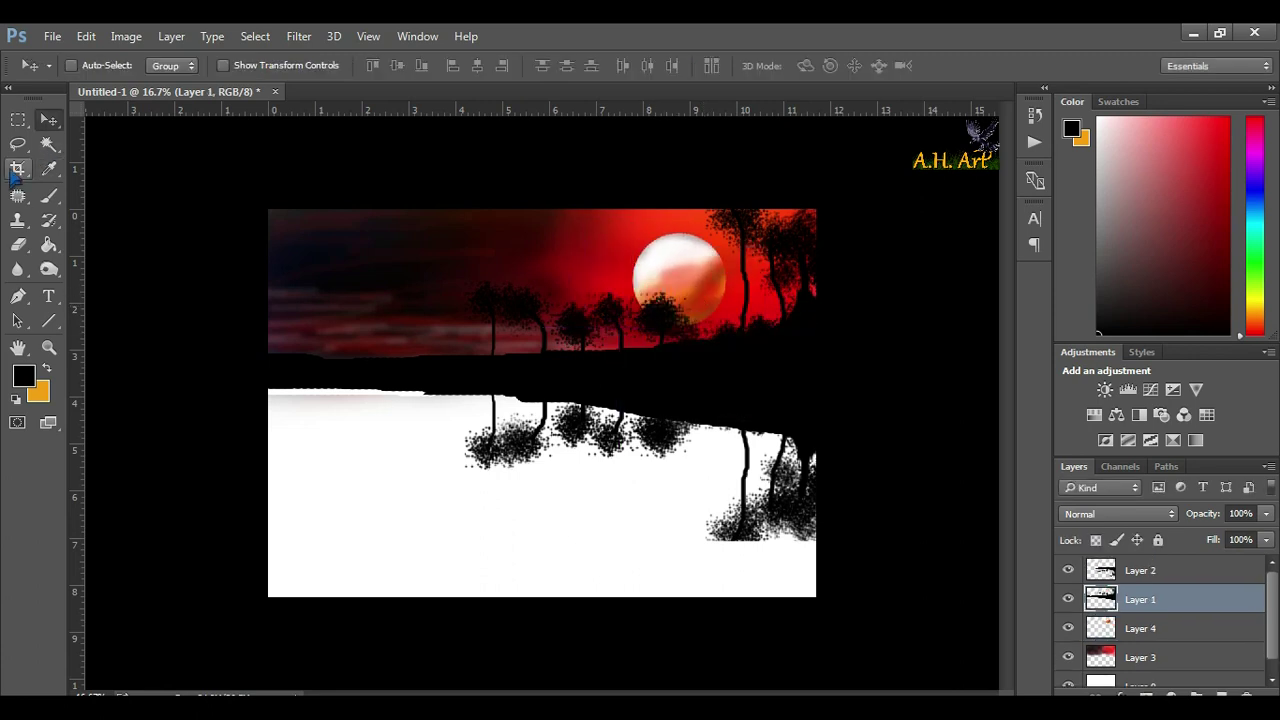
Step: Lasso the small horizon trees and squash them vertically to shorten them
{"action": "key", "text": "l"}
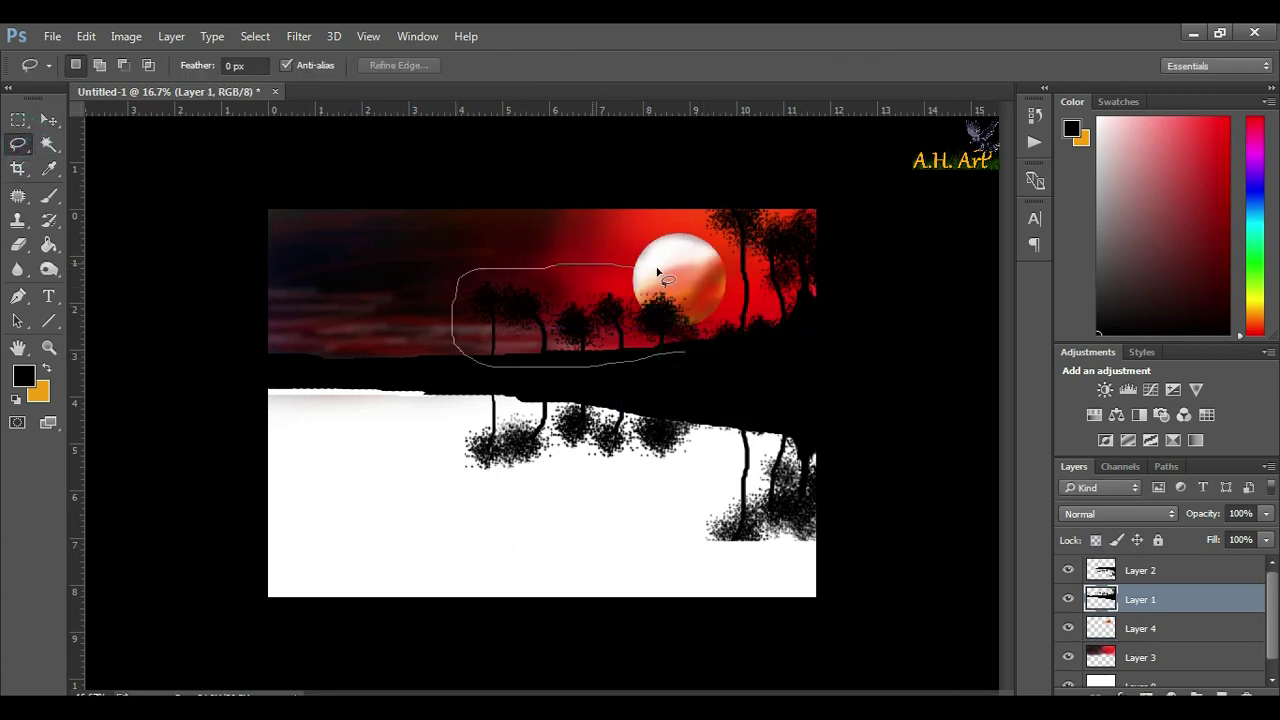
{"action": "key", "text": "ctrl+t"}
{"action": "left_click_drag", "start_coordinate": [587, 263], "coordinate": [587, 320]}
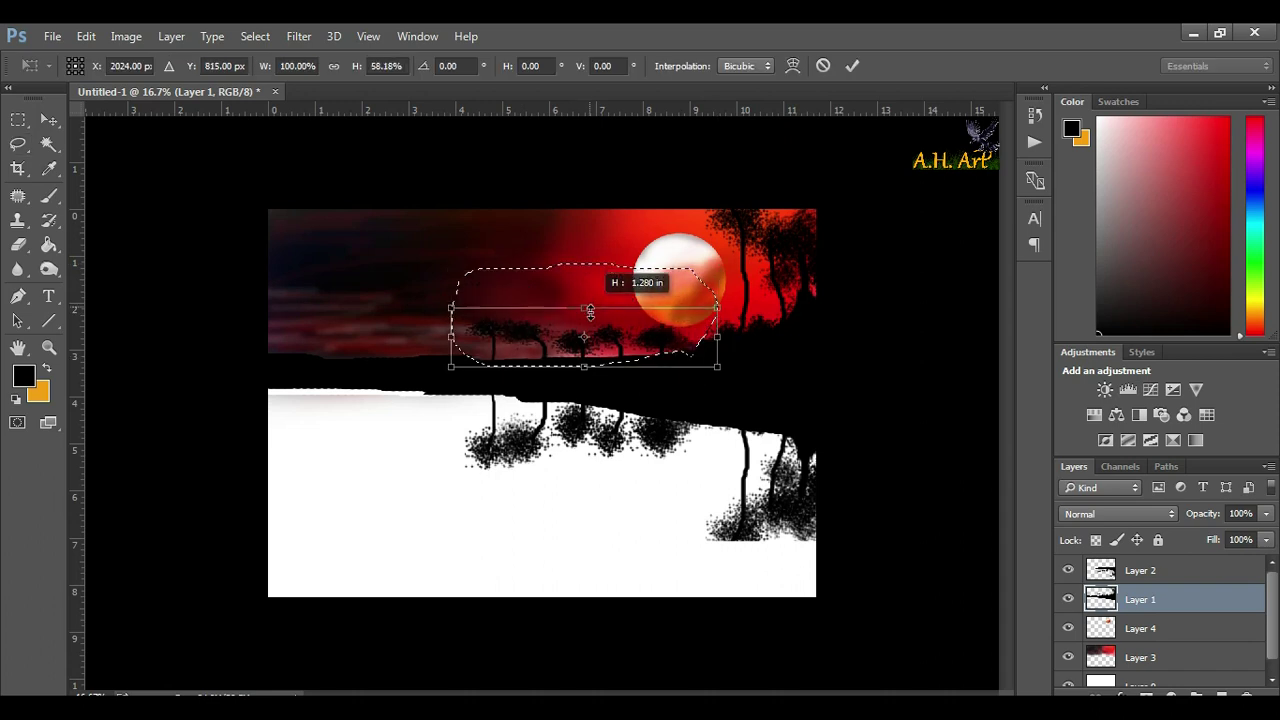
{"action": "key", "text": "Return"}
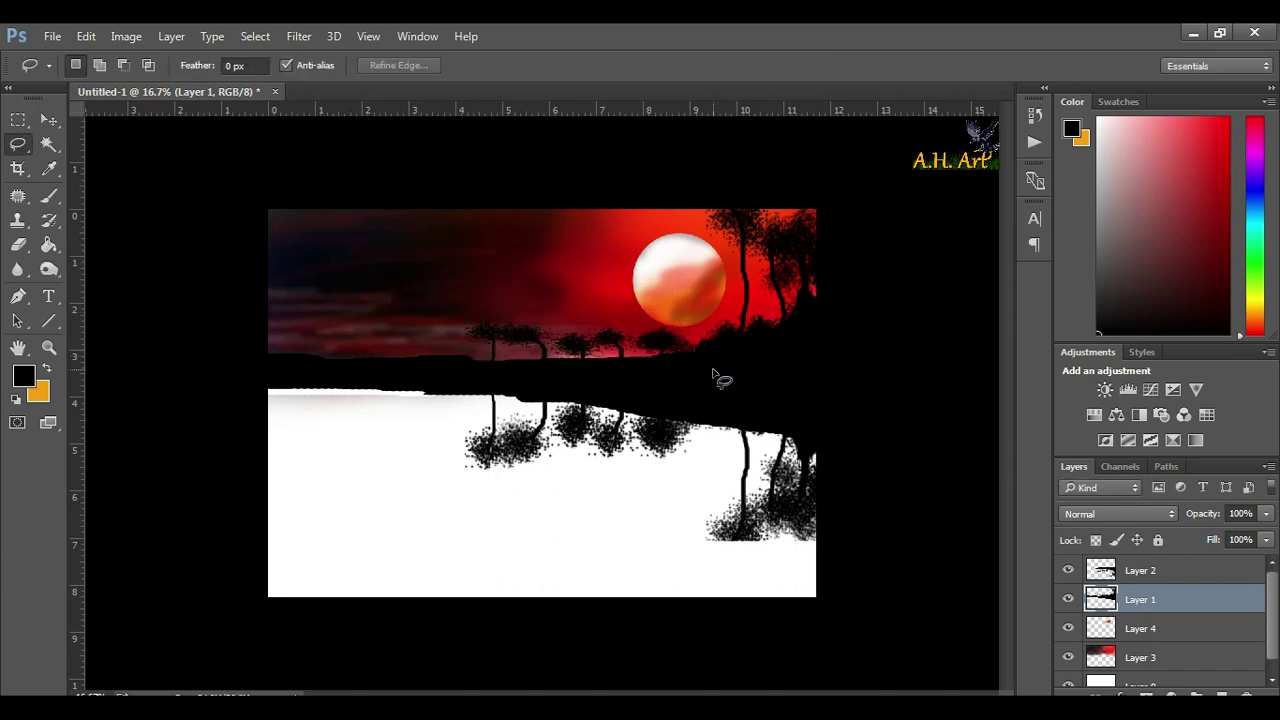
Step: Select Layer 4 and nudge the sun slightly left and down
{"action": "right_click", "coordinate": [686, 291]}
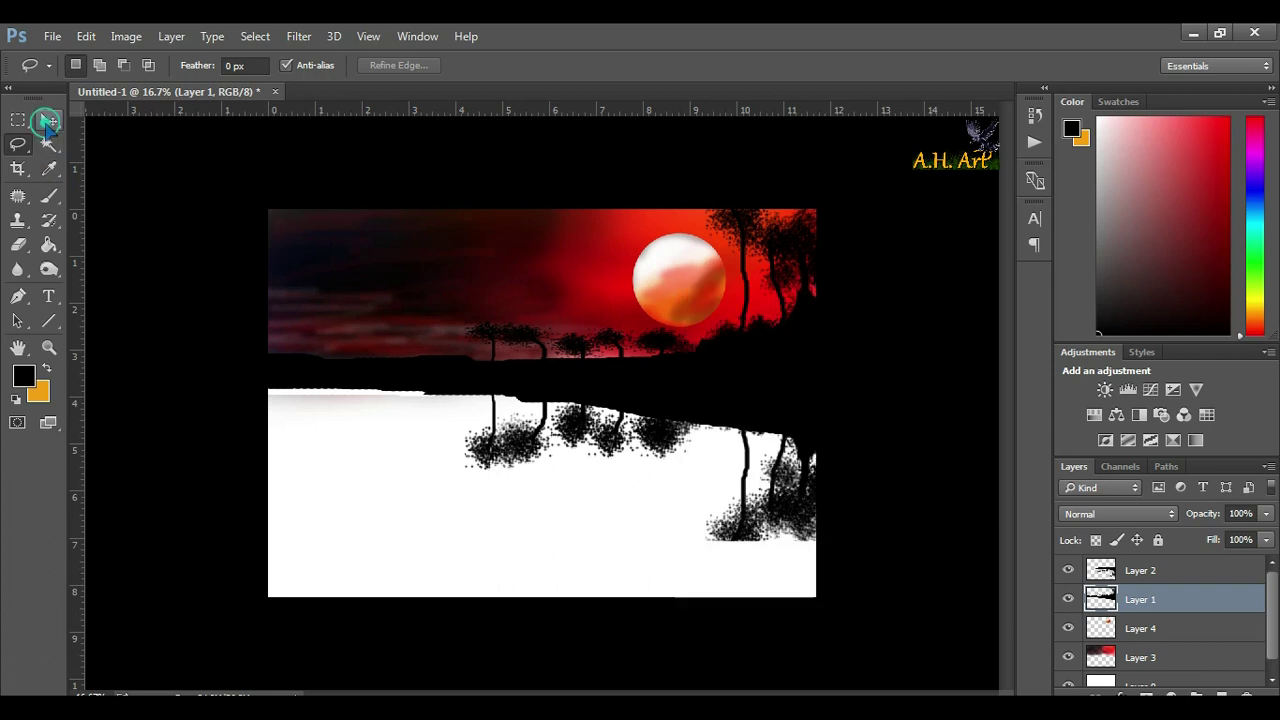
{"action": "left_click", "coordinate": [48, 119]}
{"action": "left_click", "coordinate": [723, 290], "text": "ctrl"}
{"action": "left_click_drag", "start_coordinate": [680, 302], "coordinate": [663, 320]}
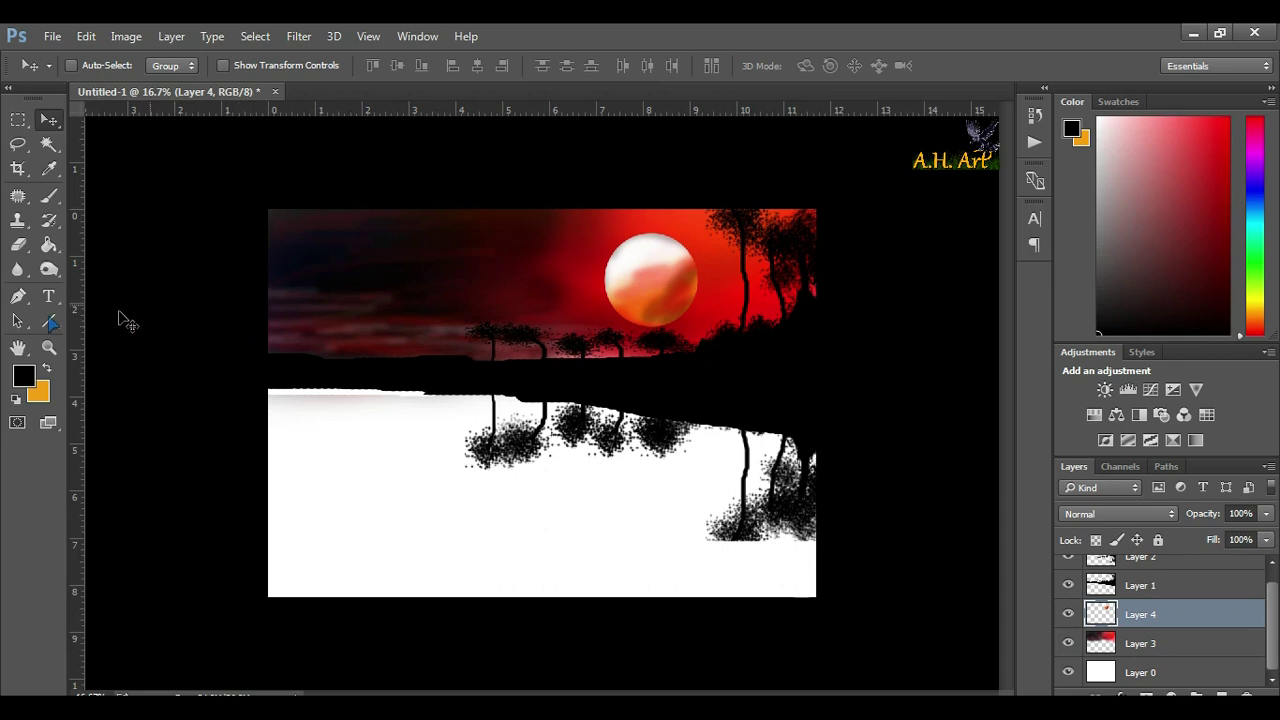
Step: Return to the brush and set red as the paint colour
{"action": "left_click", "coordinate": [47, 197]}
{"action": "left_click", "coordinate": [38, 392]}
{"action": "left_click", "coordinate": [652, 215]}
{"action": "key", "text": "Return"}
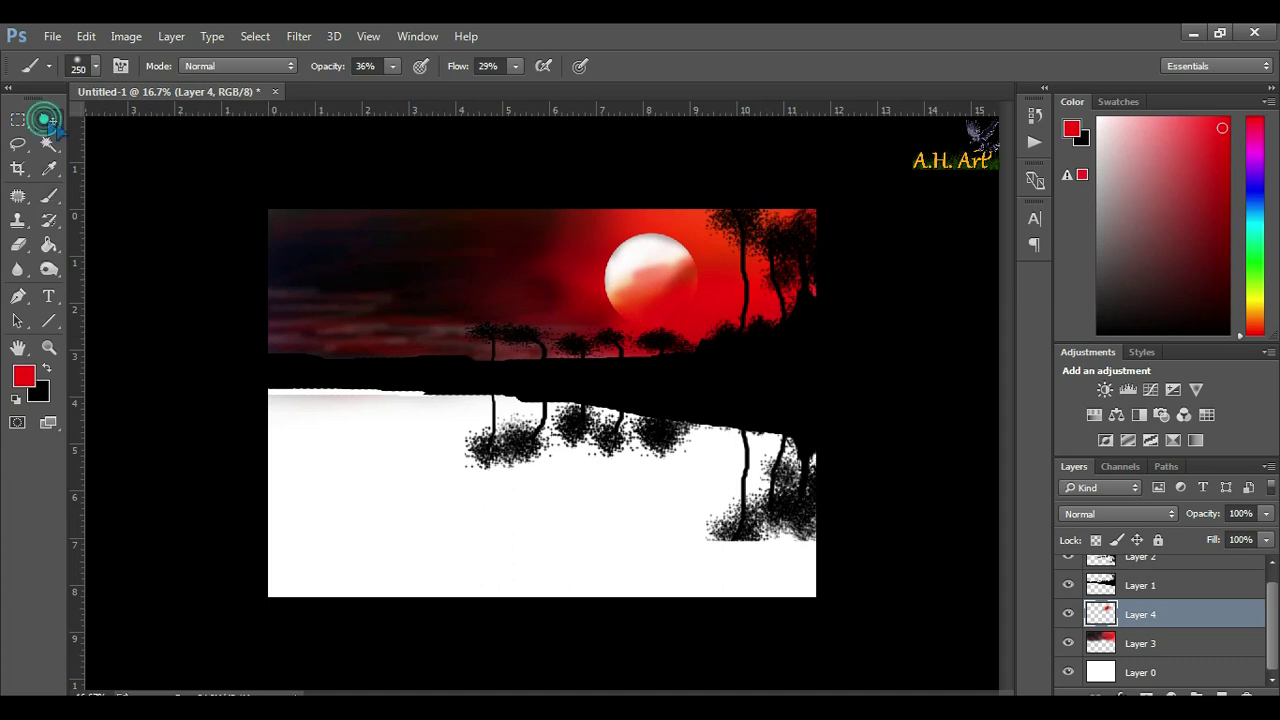
Step: Copy the sun down onto the water and flip it upside down as its reflection
{"action": "left_click", "coordinate": [47, 120]}
{"action": "left_click_drag", "start_coordinate": [657, 281], "coordinate": [657, 496]}
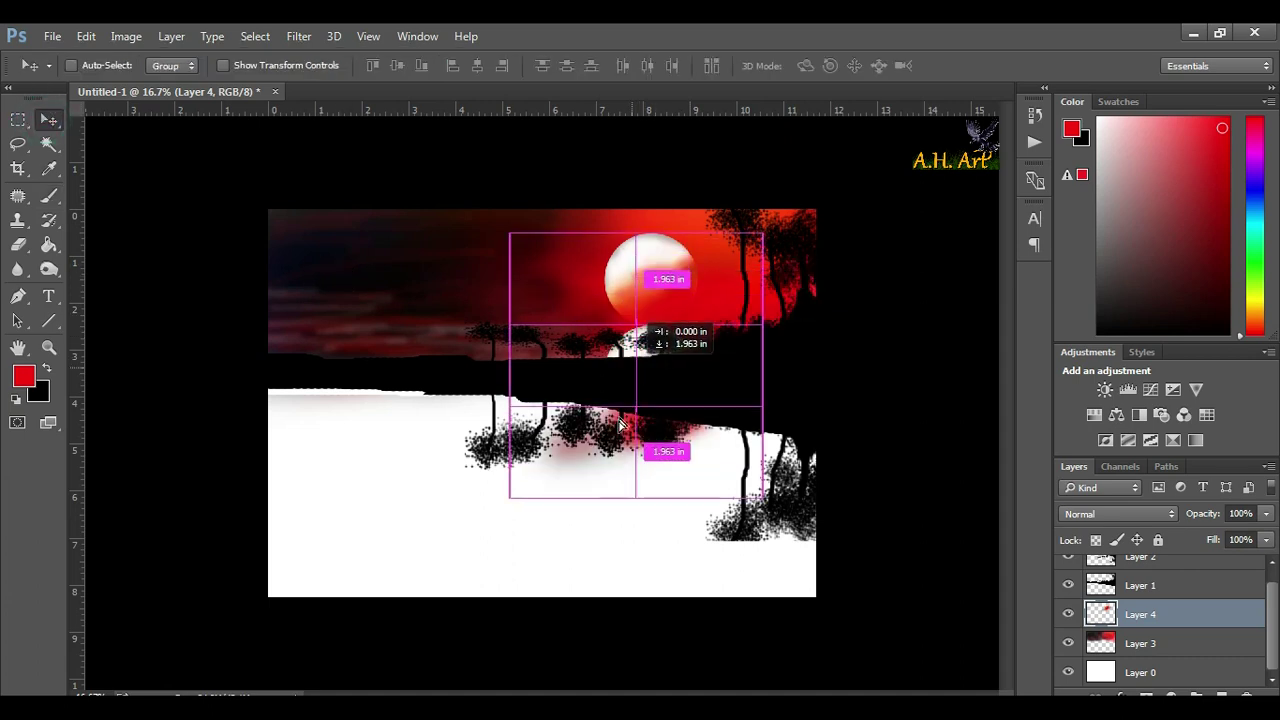
{"action": "key", "text": "ctrl+t"}
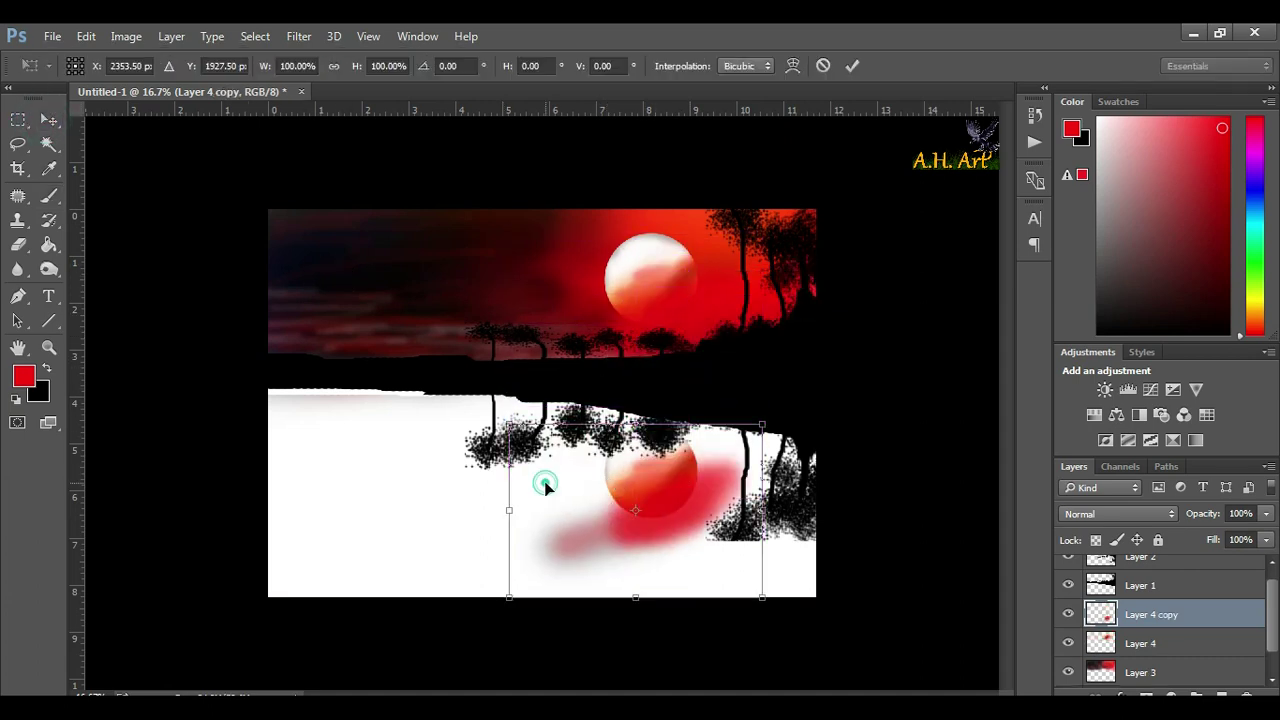
{"action": "left_click_drag", "start_coordinate": [545, 487], "coordinate": [777, 586]}
{"action": "key", "text": "Return"}
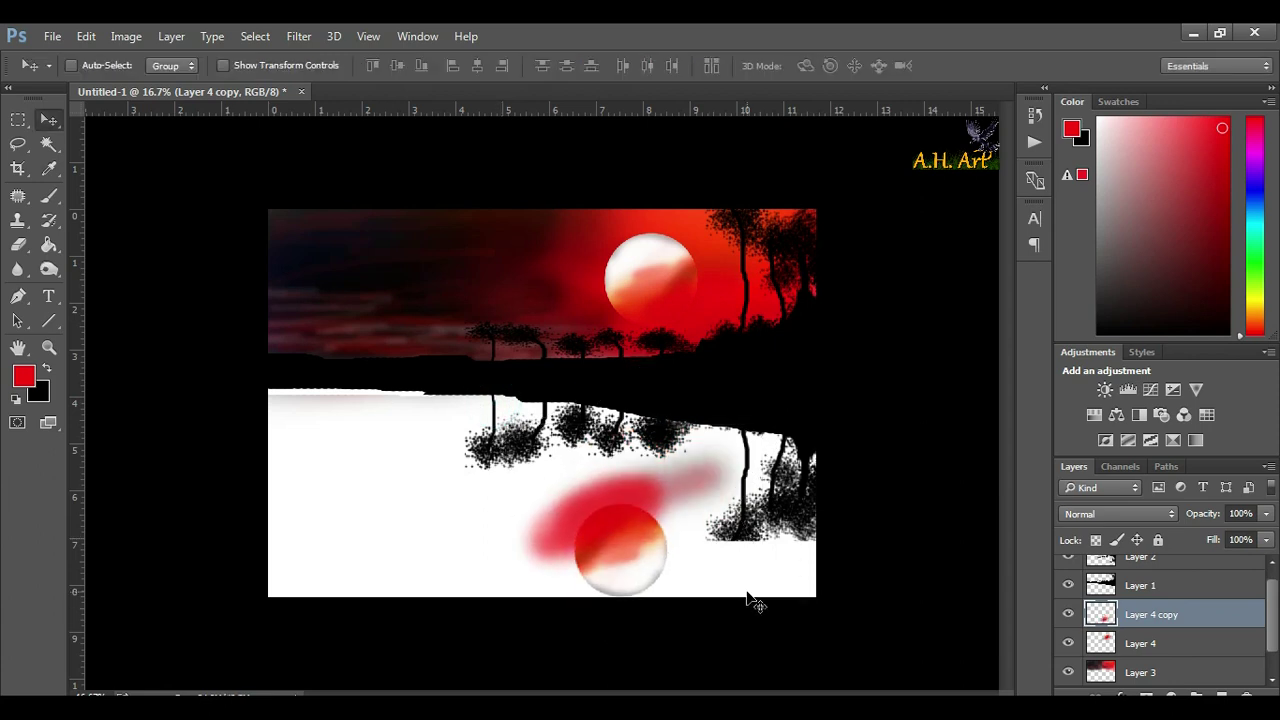
{"action": "left_click_drag", "start_coordinate": [622, 545], "coordinate": [654, 512]}
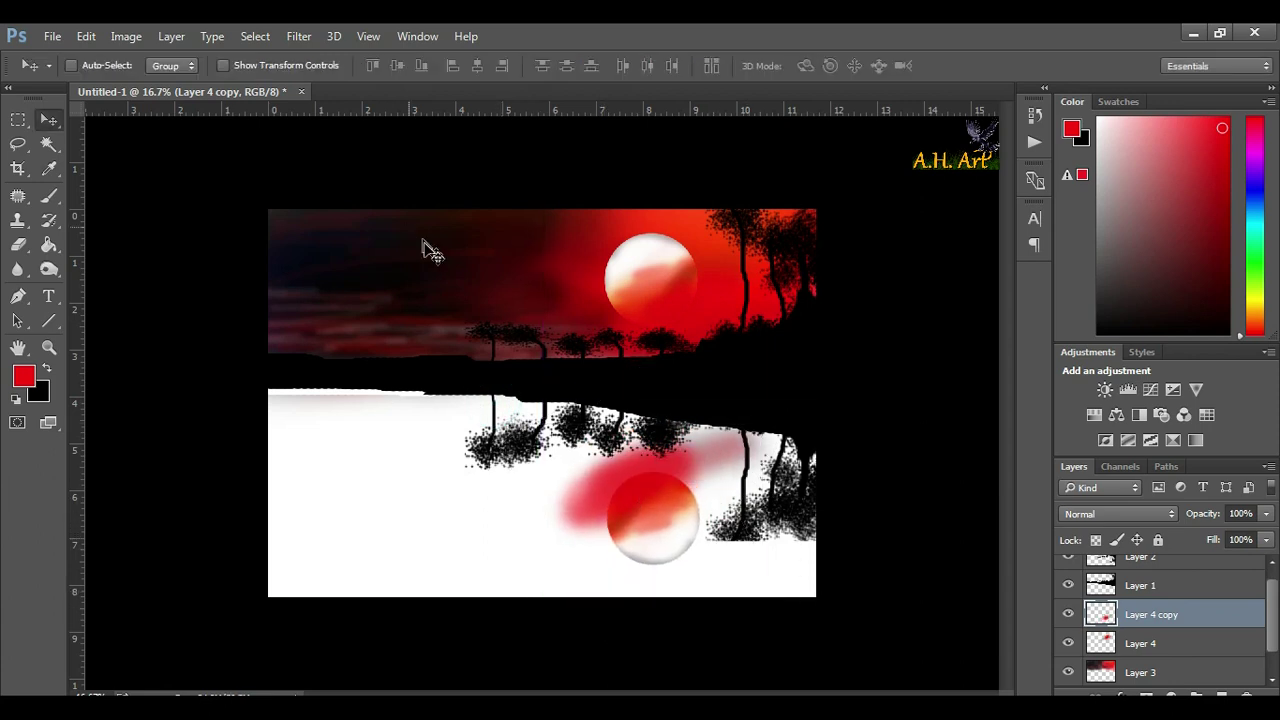
Step: Move the sky layer Layer 3 down over the water from a shoreline pivot
{"action": "left_click", "coordinate": [463, 251], "text": "ctrl"}
{"action": "key", "text": "ctrl+t"}
{"action": "left_click_drag", "start_coordinate": [541, 326], "coordinate": [461, 390]}
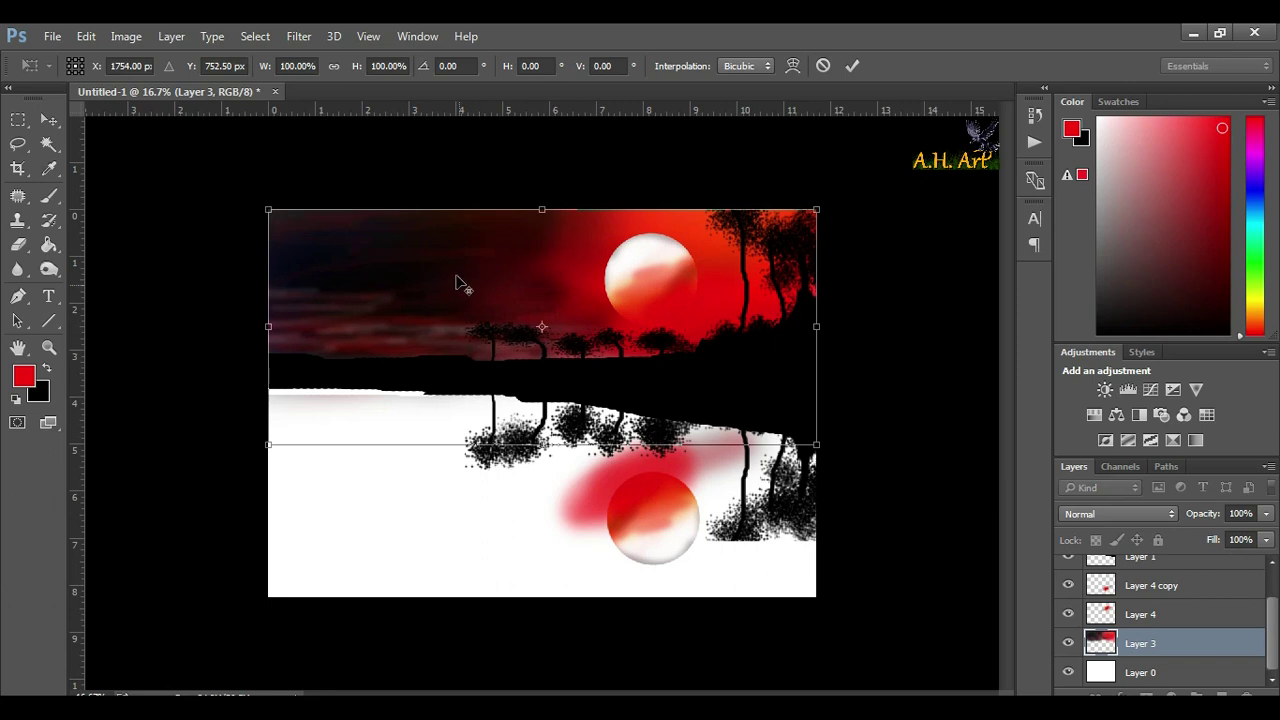
{"action": "mouse_move", "coordinate": [370, 327]}
{"action": "left_mouse_down"}
{"action": "mouse_move", "coordinate": [360, 424]}
{"action": "mouse_move", "coordinate": [380, 320]}
{"action": "mouse_move", "coordinate": [358, 464]}
{"action": "left_mouse_up"}
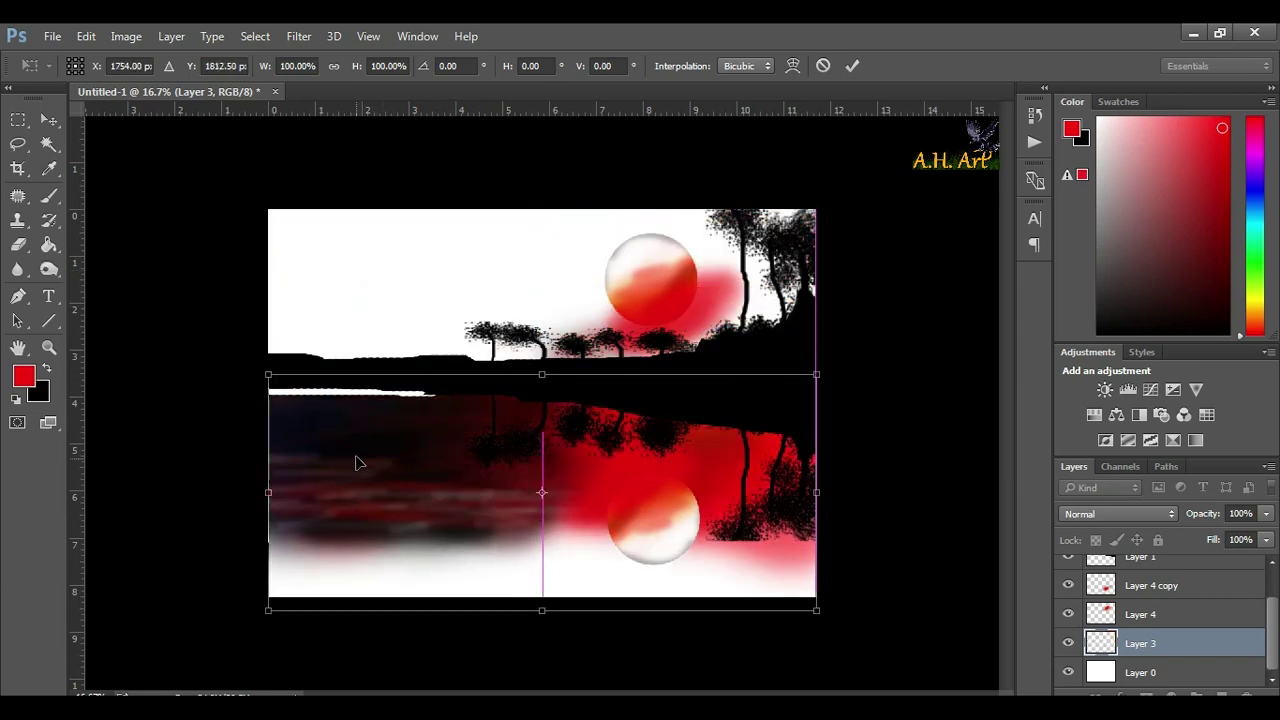
{"action": "key", "text": "Return"}
Step: Copy the sky below the horizon and flip the copy upside down as a reflection
{"action": "left_click_drag", "start_coordinate": [368, 420], "coordinate": [337, 510]}
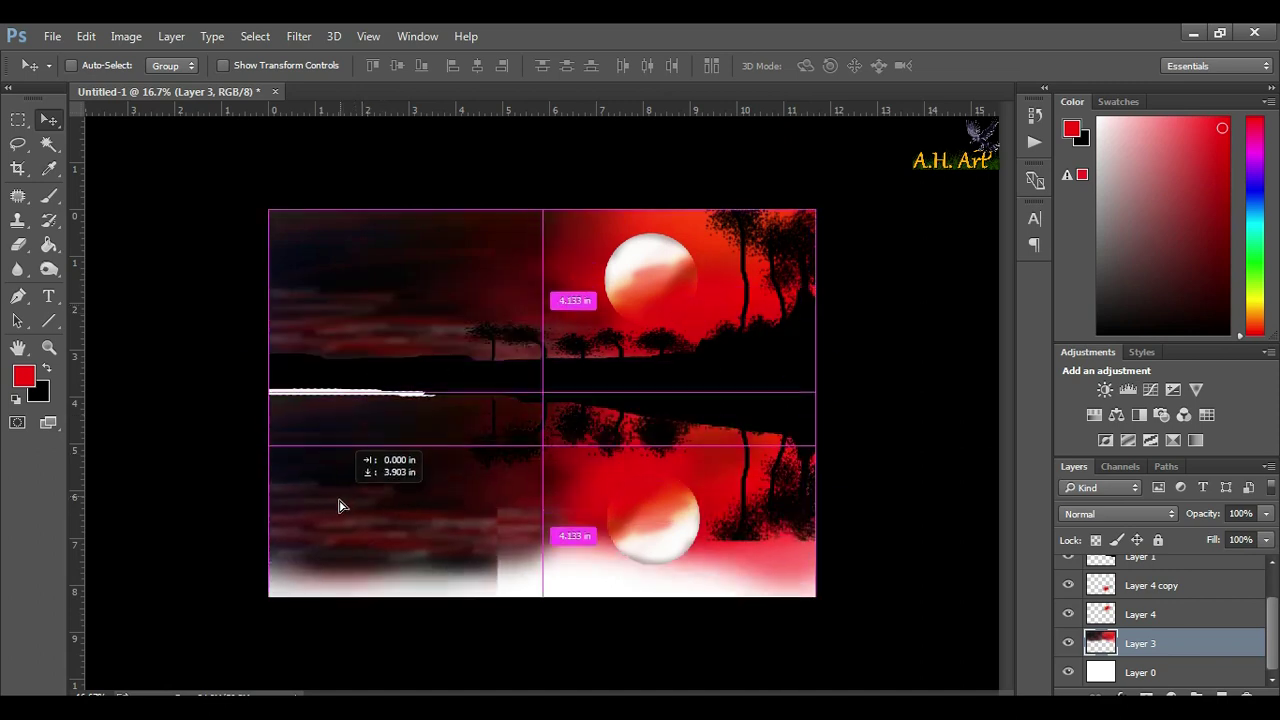
{"action": "key", "text": "ctrl+t"}
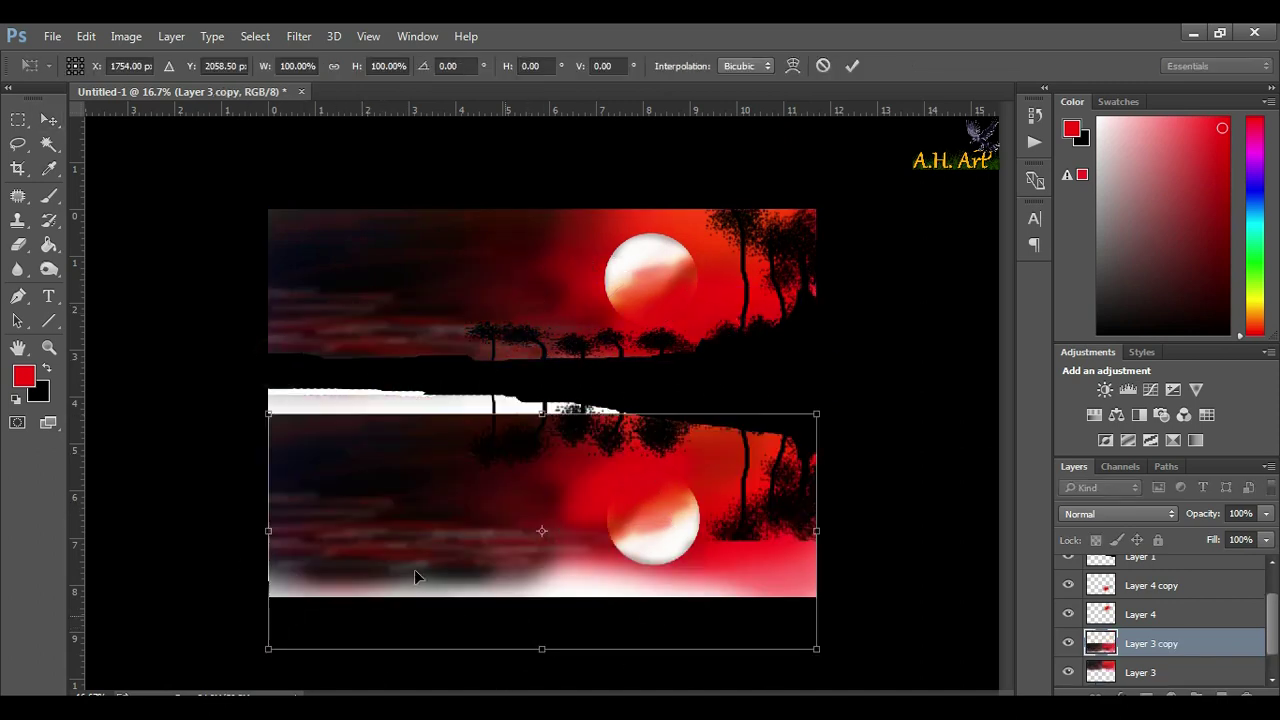
{"action": "left_click_drag", "start_coordinate": [534, 415], "coordinate": [549, 418]}
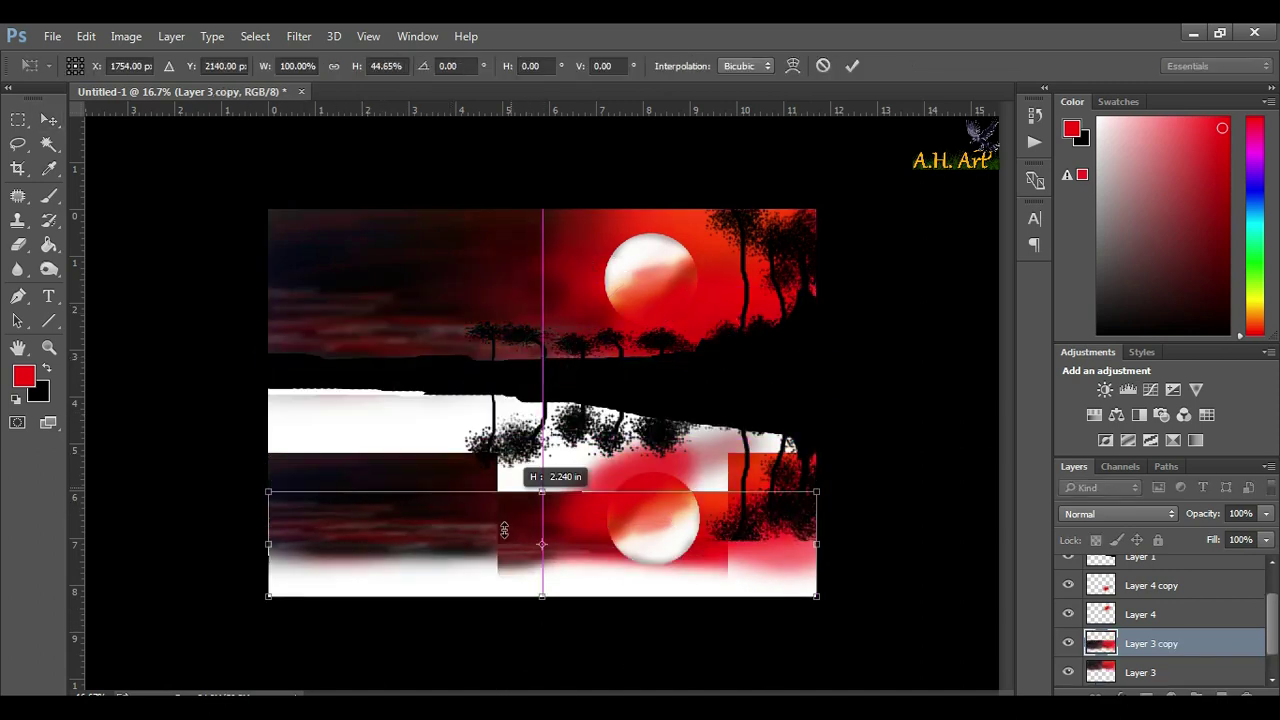
{"action": "left_click_drag", "start_coordinate": [541, 358], "coordinate": [513, 590]}
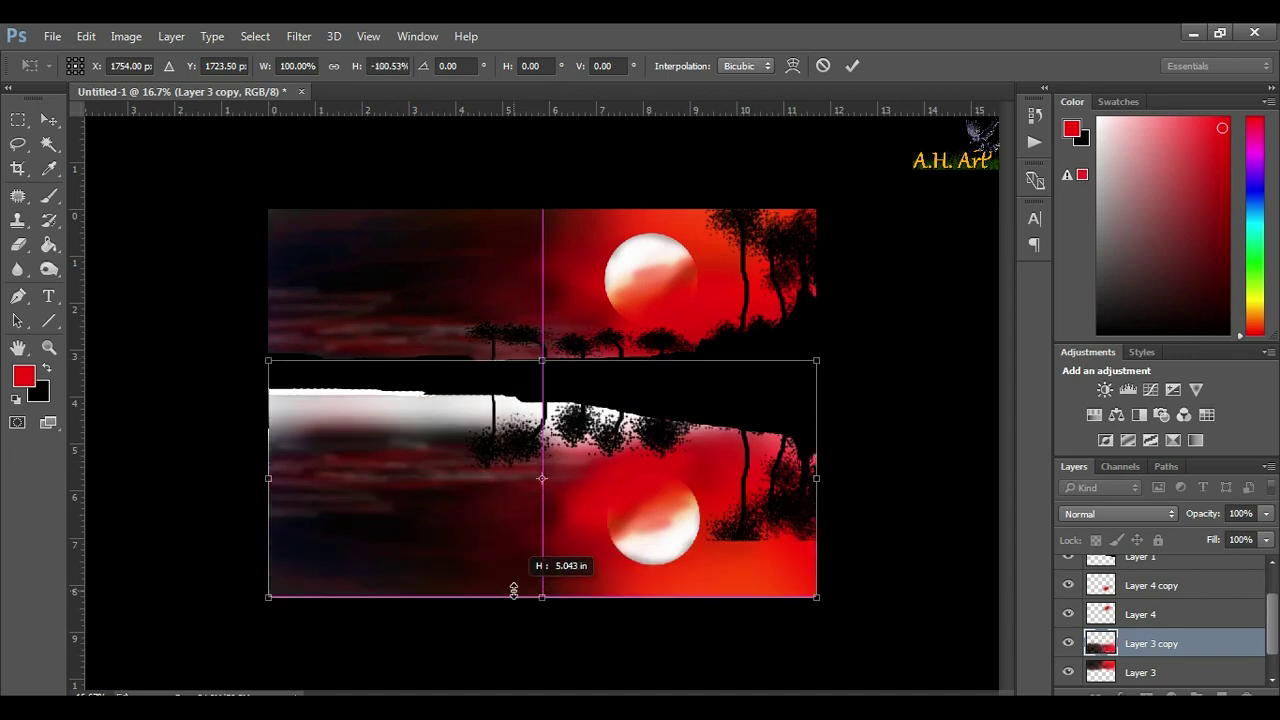
{"action": "key", "text": "Return"}
{"action": "left_click_drag", "start_coordinate": [449, 500], "coordinate": [335, 466]}
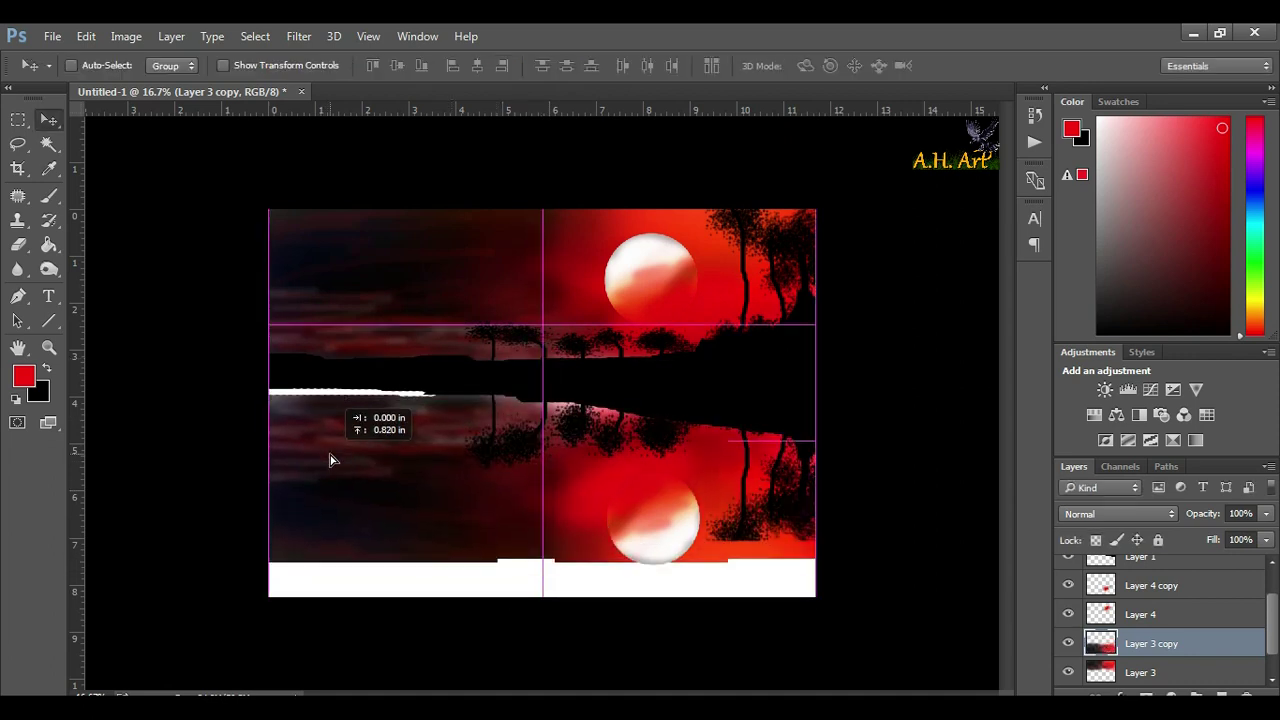
Step: Stretch the reflected water up to the shoreline and raise the reflected moon 0.73 in
{"action": "key", "text": "ctrl+t"}
{"action": "left_click_drag", "start_coordinate": [541, 361], "coordinate": [541, 319]}
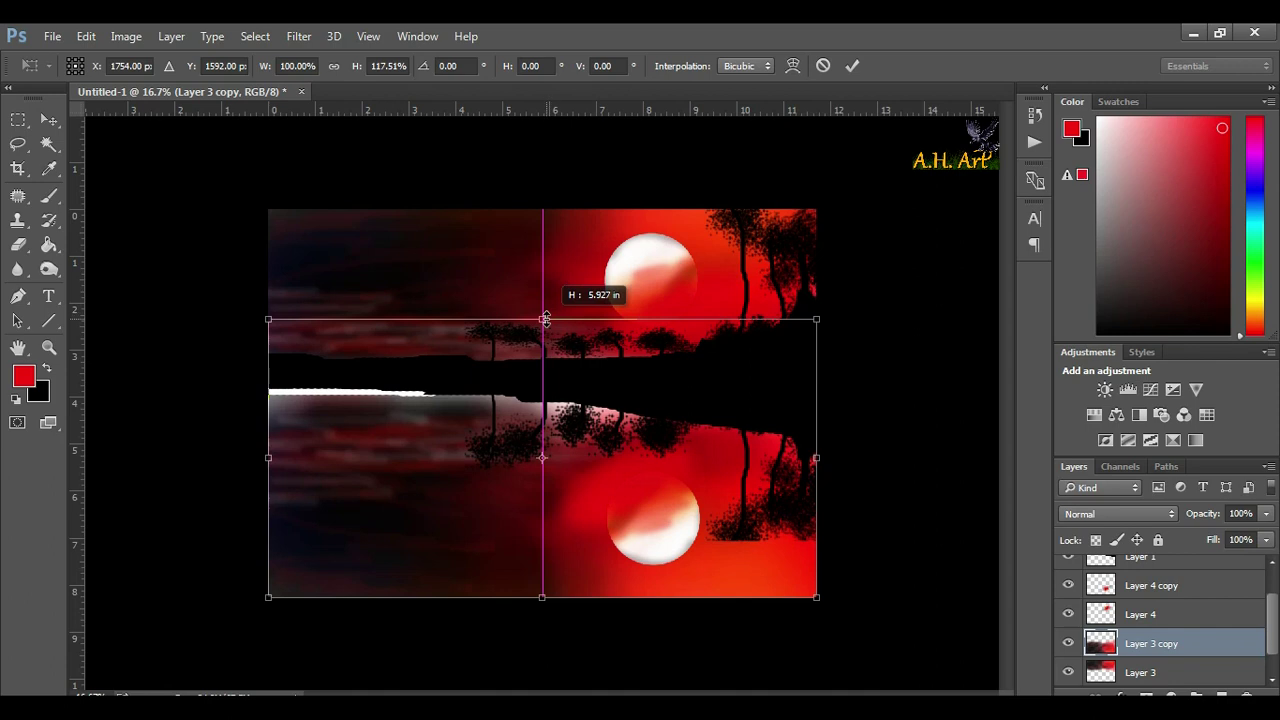
{"action": "key", "text": "Return"}
{"action": "left_click_drag", "start_coordinate": [677, 534], "coordinate": [686, 507]}
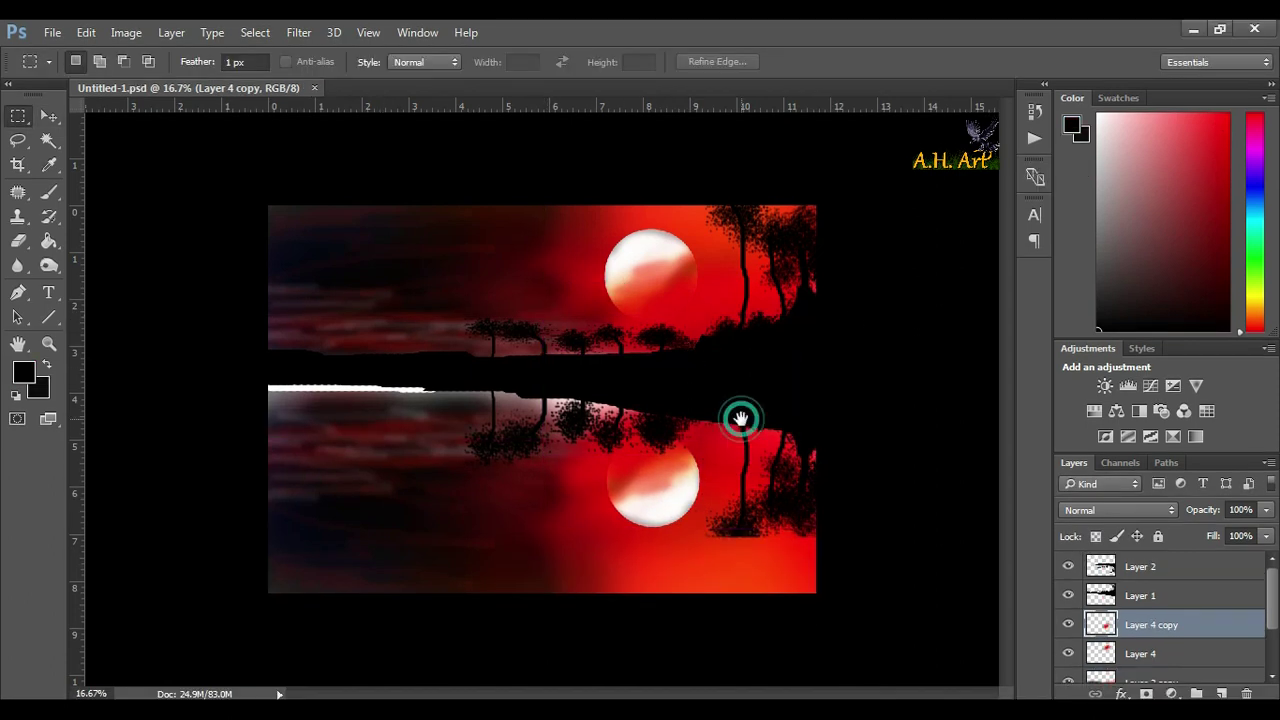
Step: Zoom to 25%, target Layer 1, and pick an enlarged grass-blade brush
{"action": "left_click_drag", "start_coordinate": [741, 418], "coordinate": [711, 391]}
{"action": "key", "text": "b"}
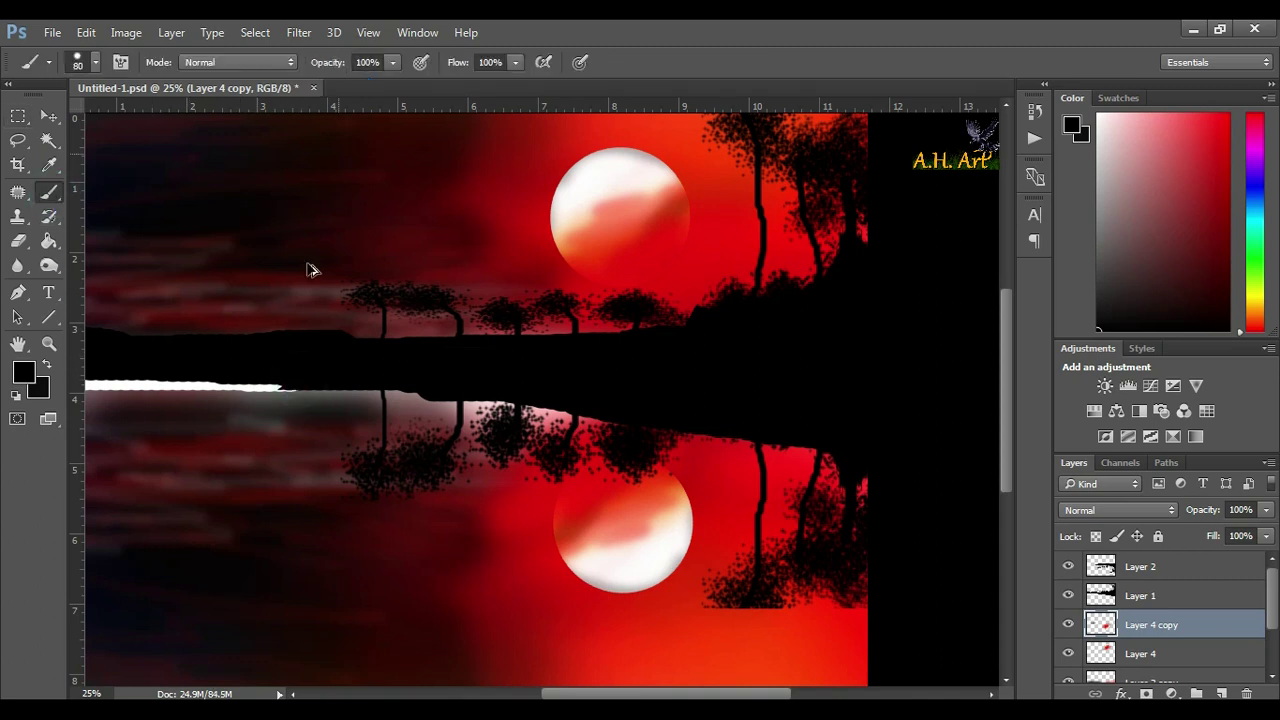
{"action": "right_click", "coordinate": [200, 370], "text": "ctrl"}
{"action": "left_click", "coordinate": [215, 374]}
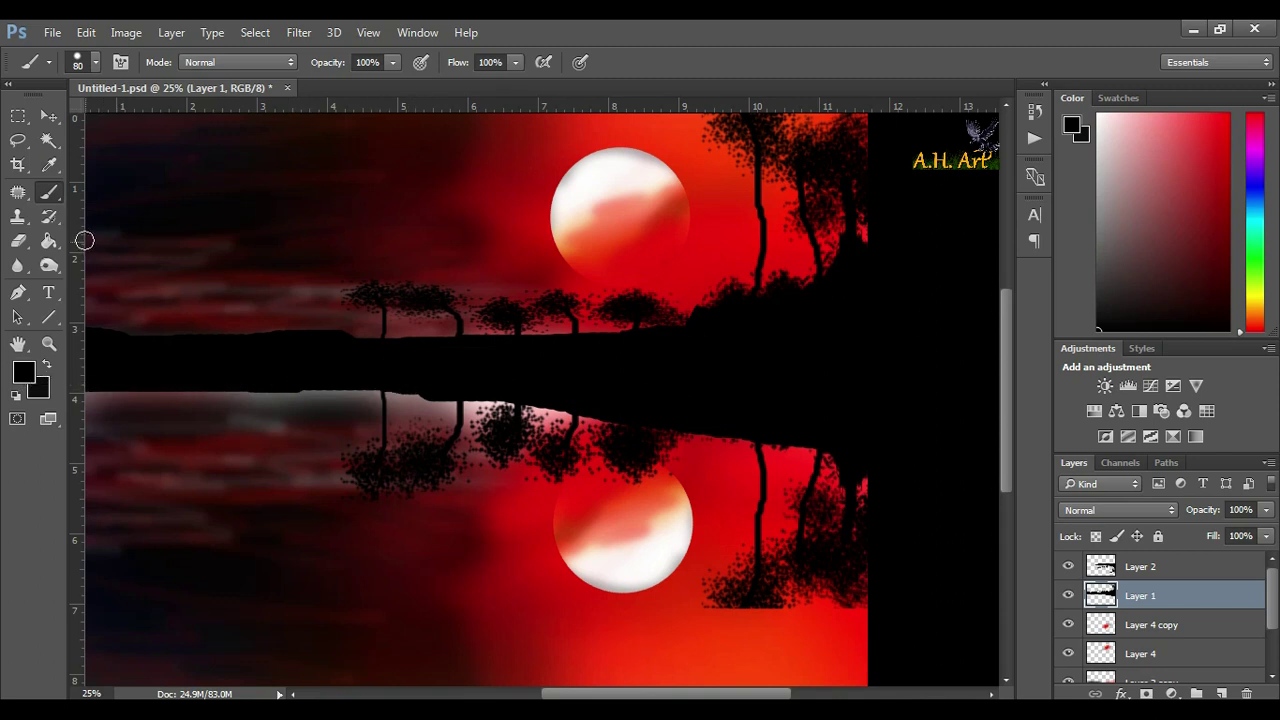
{"action": "right_click", "coordinate": [342, 361]}
{"action": "left_click", "coordinate": [436, 492]}
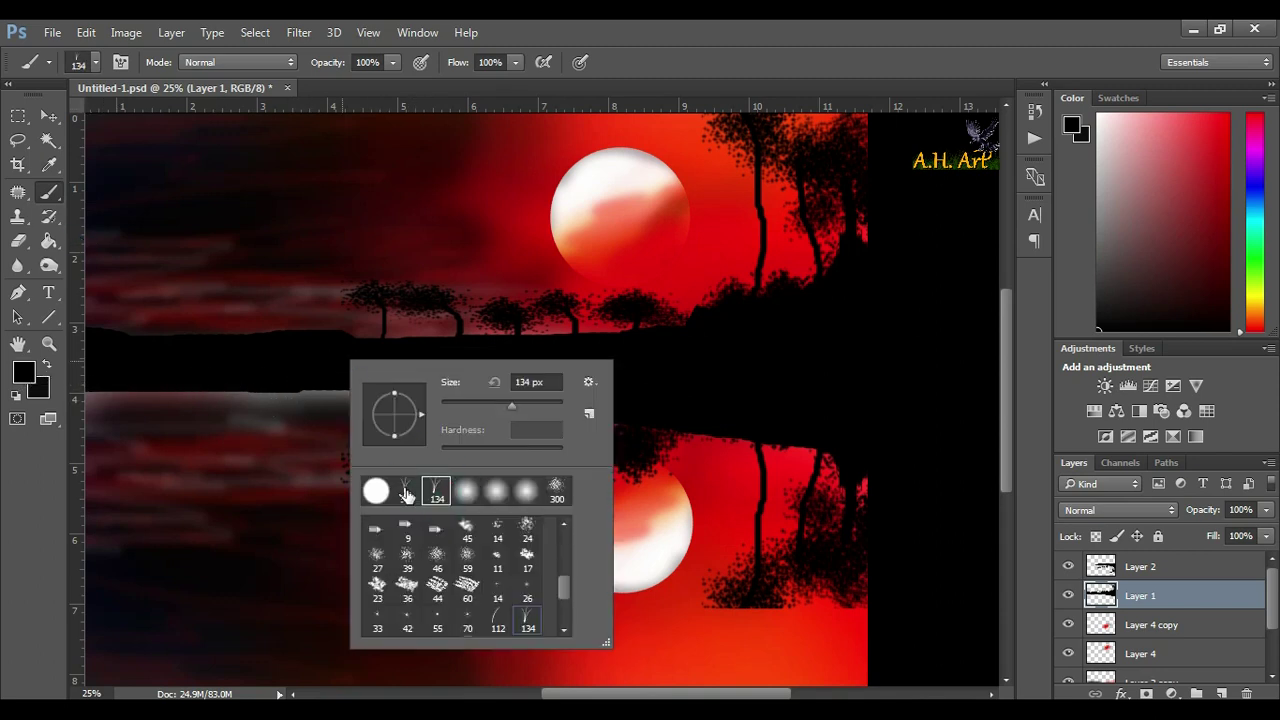
{"action": "key", "text": "Escape"}
{"action": "key", "text": "bracketright"}
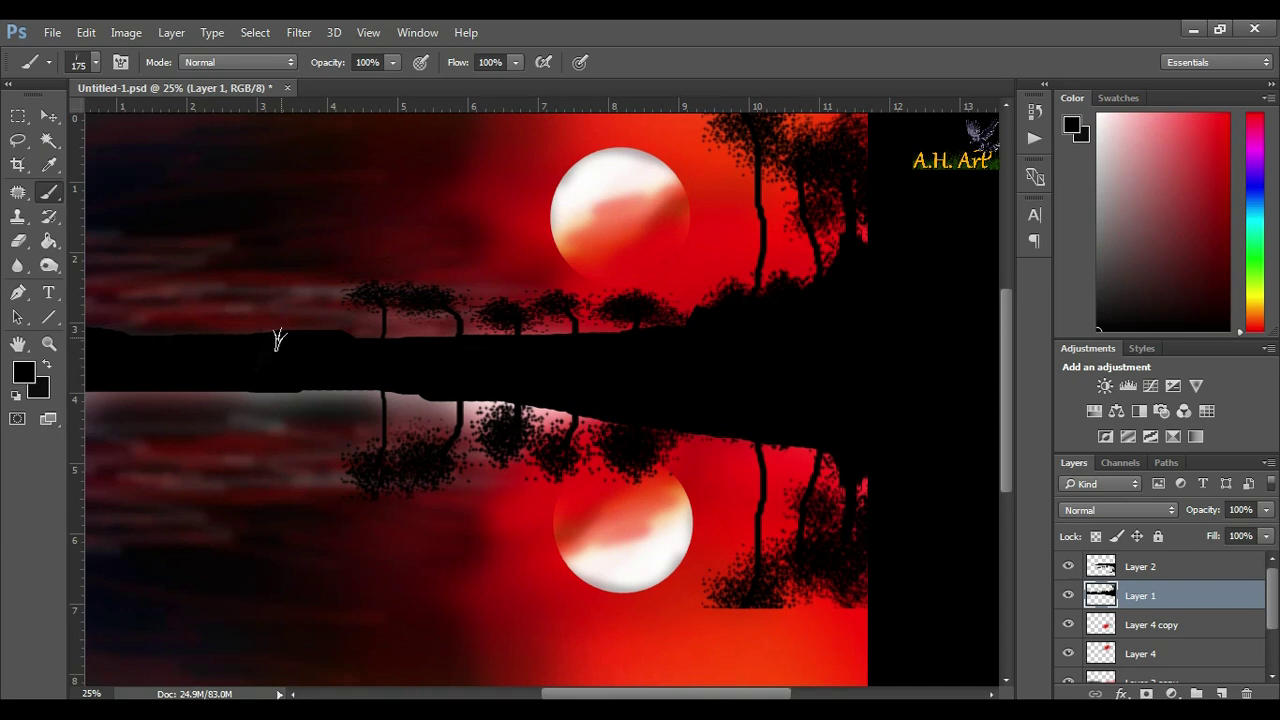
Step: Zoom in on the horizon, confirm black colours, and paint grass along the shoreline
{"action": "left_click_drag", "start_coordinate": [283, 309], "coordinate": [351, 423]}
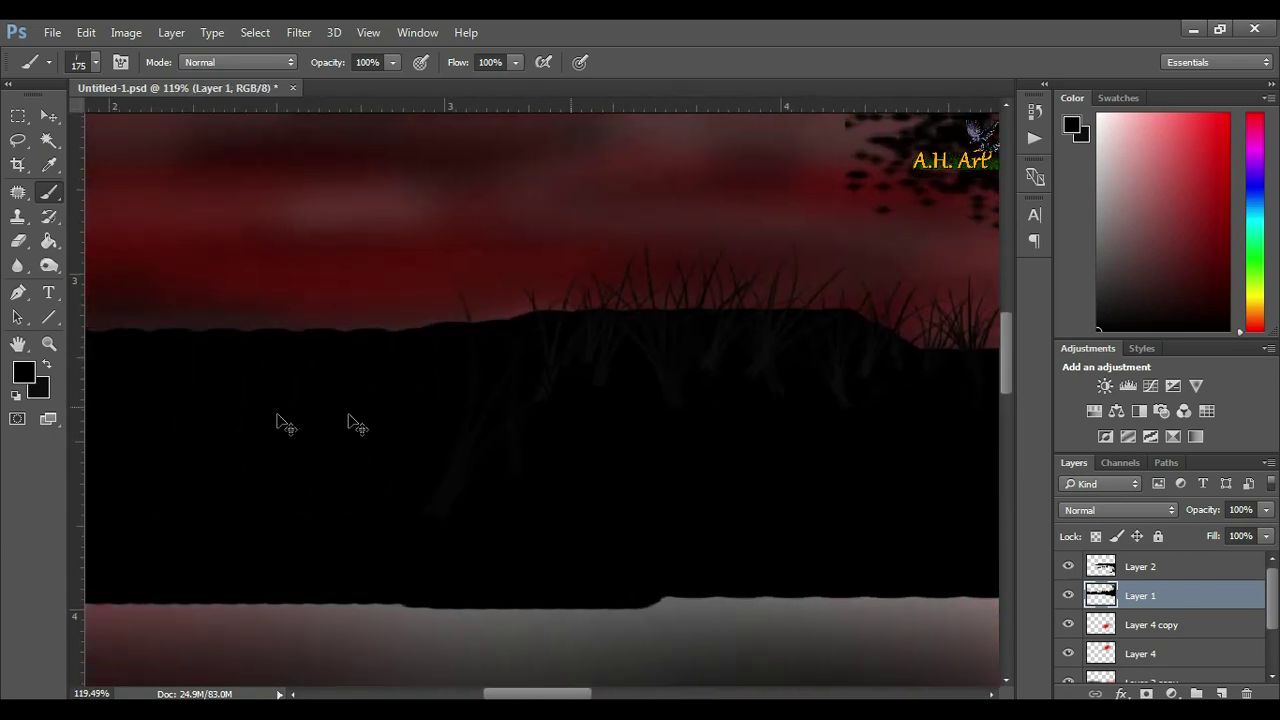
{"action": "left_click", "coordinate": [38, 390]}
{"action": "key", "text": "Return"}
{"action": "left_click", "coordinate": [24, 372]}
{"action": "key", "text": "Return"}
{"action": "left_click_drag", "start_coordinate": [356, 371], "coordinate": [508, 343]}
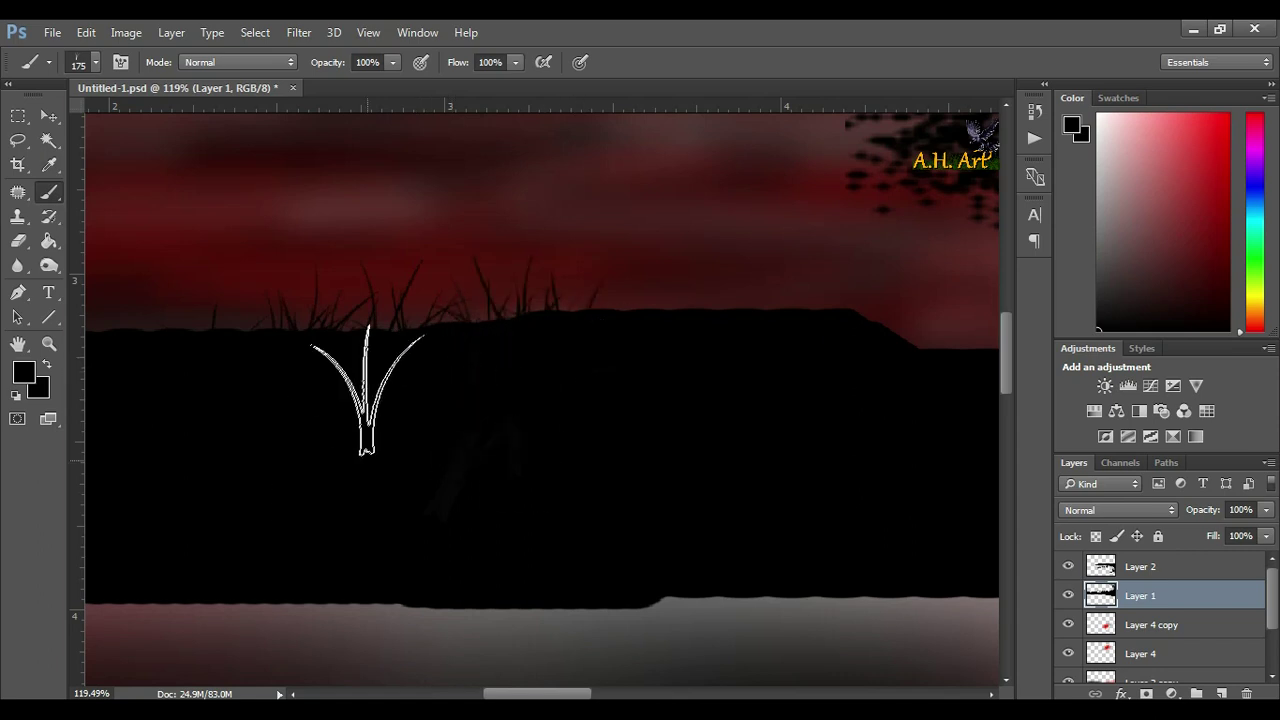
{"action": "left_click_drag", "start_coordinate": [363, 371], "coordinate": [272, 340]}
{"action": "left_click_drag", "start_coordinate": [343, 420], "coordinate": [733, 429]}
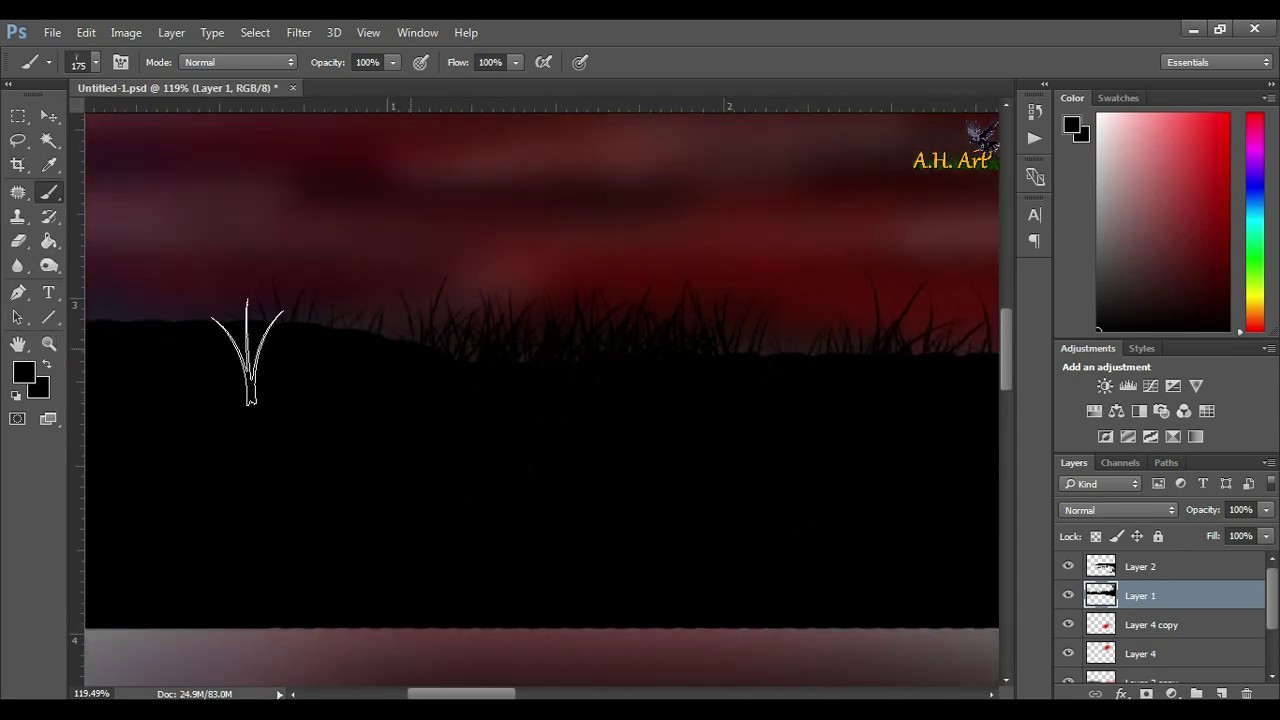
Step: Pan along the whole shoreline past the tree trunks, then zoom out to view the painting
{"action": "left_click_drag", "start_coordinate": [266, 391], "coordinate": [420, 409]}
{"action": "left_click_drag", "start_coordinate": [820, 371], "coordinate": [186, 371]}
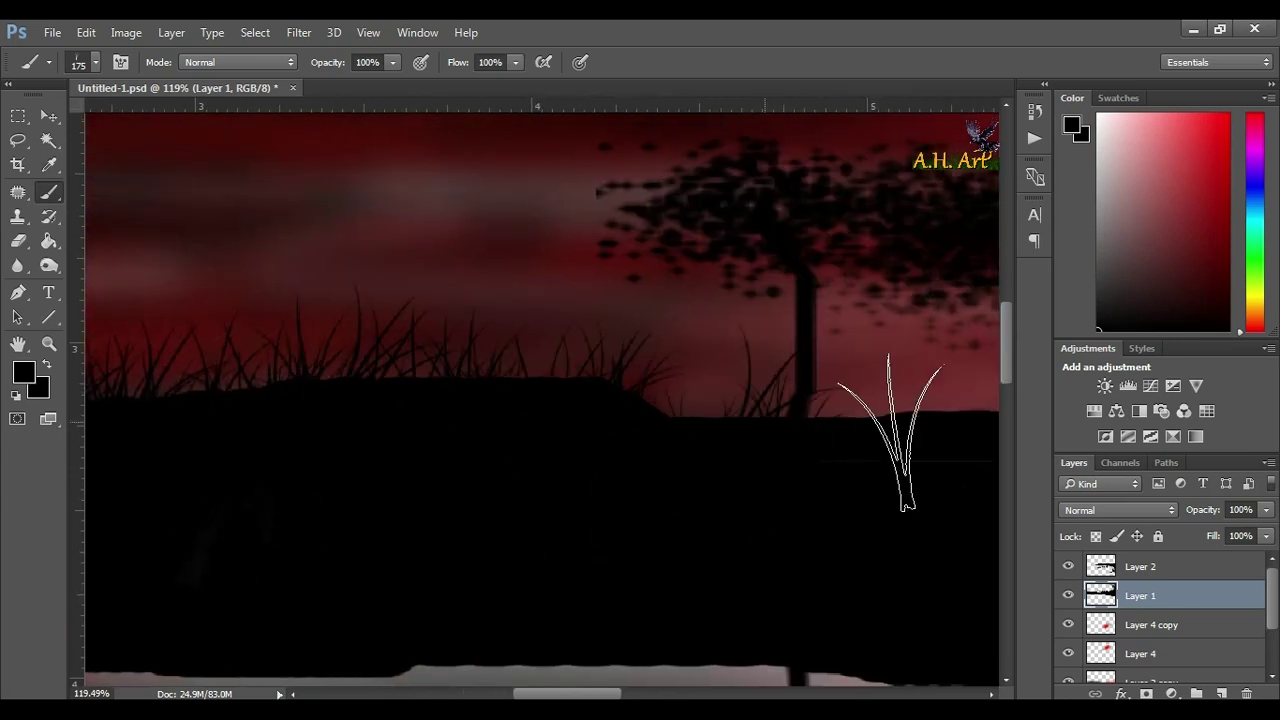
{"action": "left_click_drag", "start_coordinate": [820, 434], "coordinate": [230, 402]}
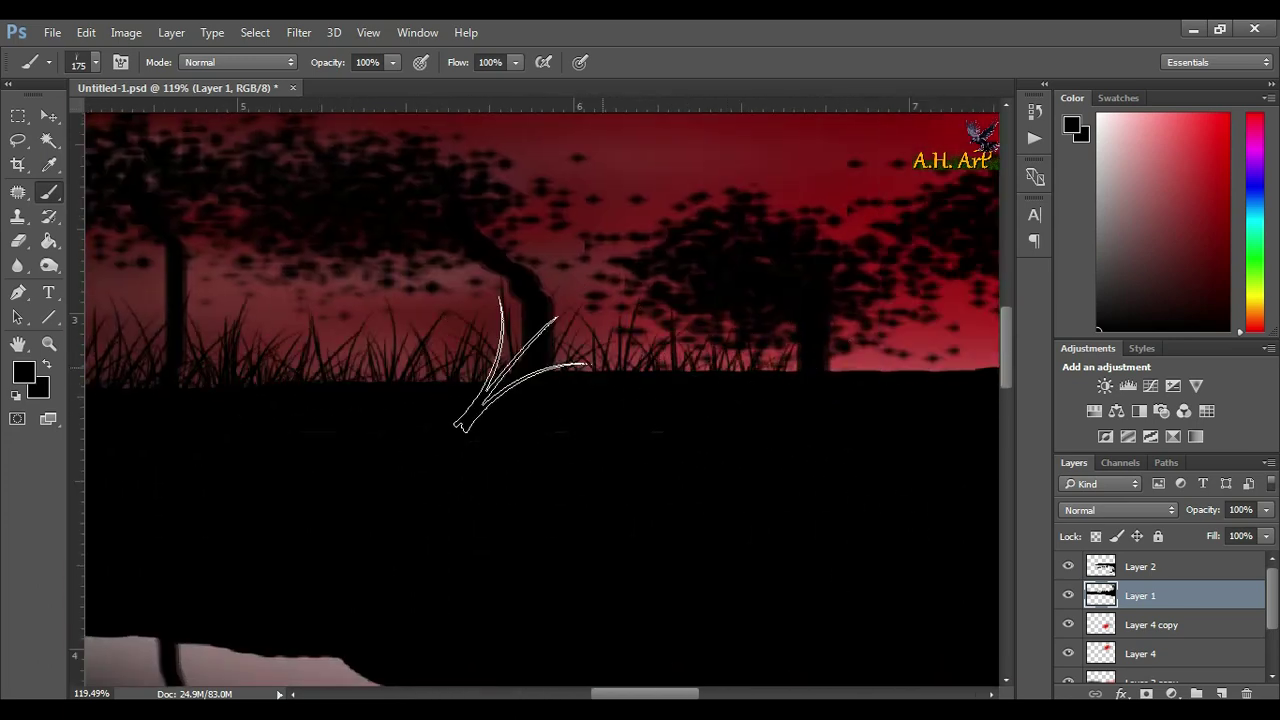
{"action": "left_click_drag", "start_coordinate": [803, 420], "coordinate": [281, 384]}
{"action": "left_click_drag", "start_coordinate": [843, 366], "coordinate": [403, 381]}
{"action": "left_click_drag", "start_coordinate": [633, 326], "coordinate": [374, 420]}
{"action": "left_click_drag", "start_coordinate": [700, 323], "coordinate": [254, 417]}
{"action": "left_click_drag", "start_coordinate": [608, 363], "coordinate": [391, 373]}
{"action": "key", "text": "ctrl+minus"}
{"action": "key", "text": "ctrl+minus"}
{"action": "key", "text": "ctrl+minus"}
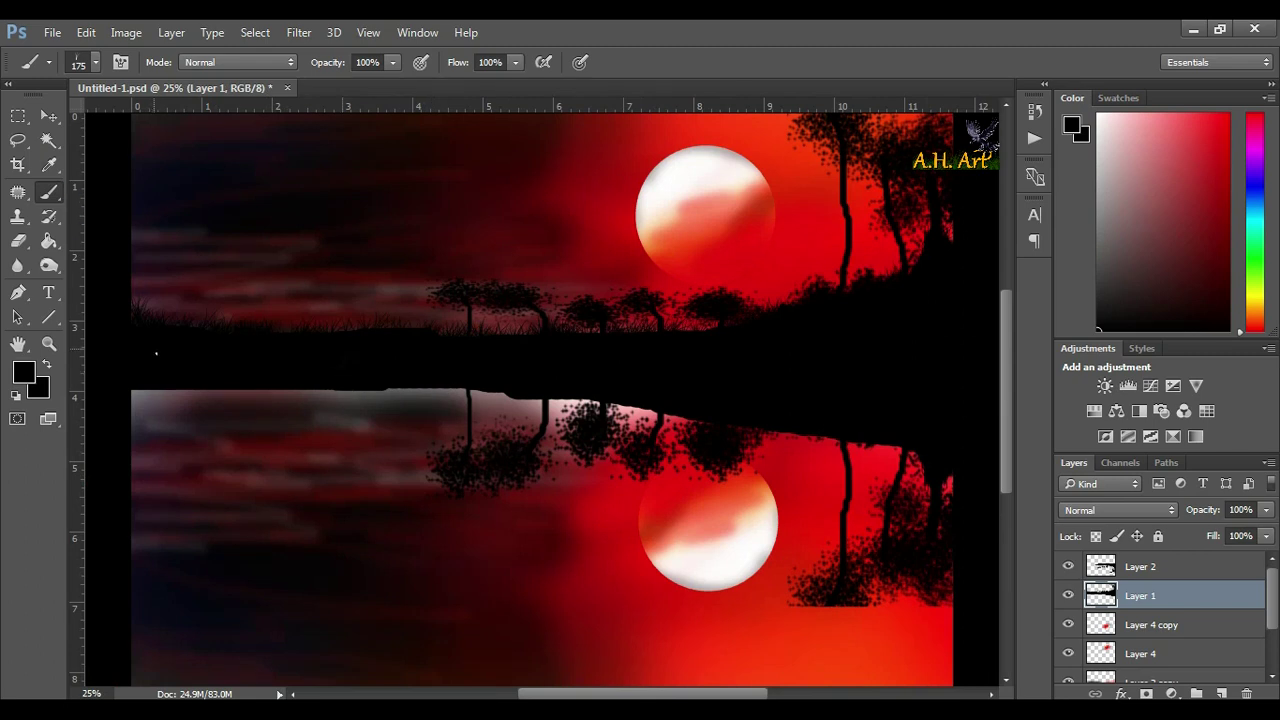
{"action": "left_click", "coordinate": [20, 142]}
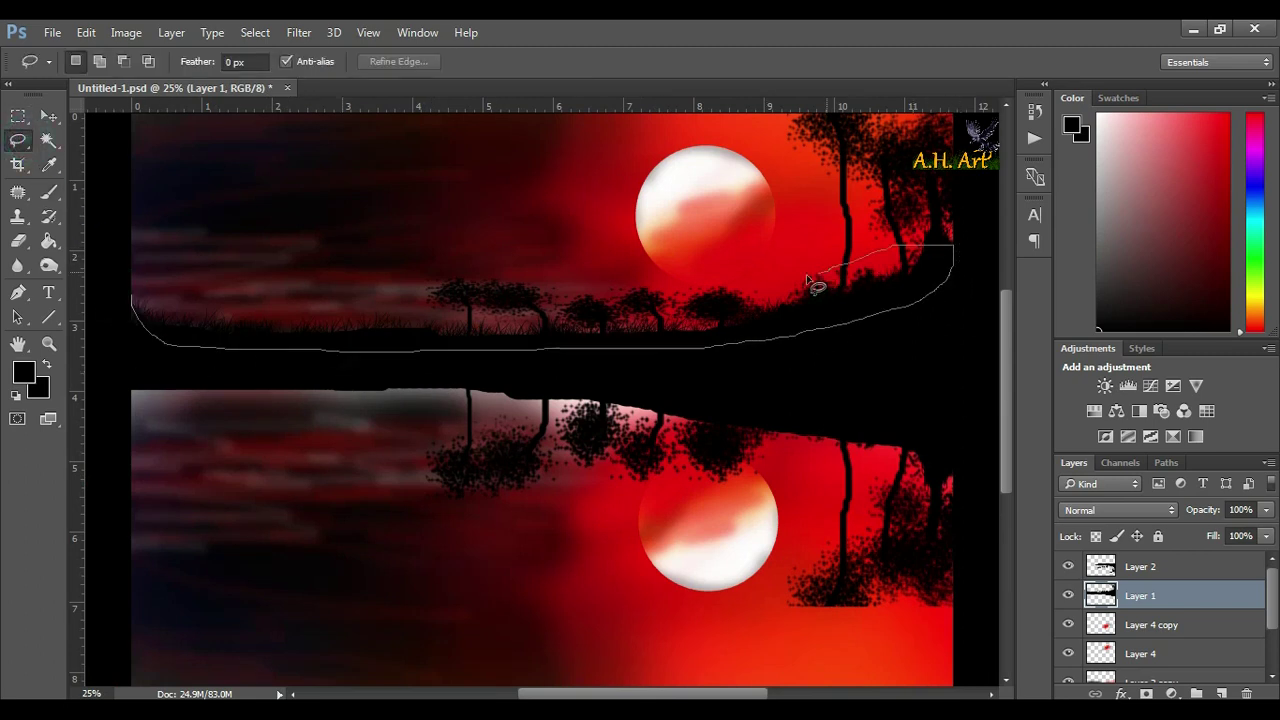
Step: Select the shoreline grass strip, move its copy into the water, flip it, and widen it
{"action": "left_click_drag", "start_coordinate": [177, 297], "coordinate": [137, 297]}
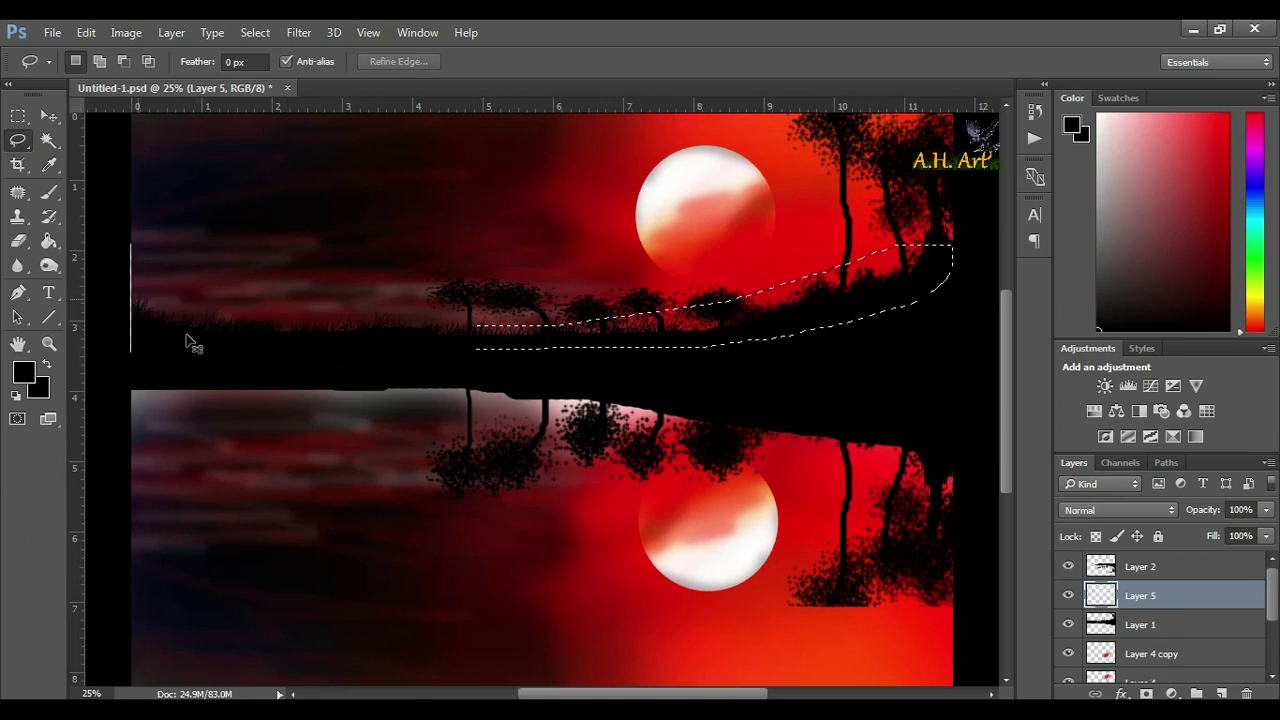
{"action": "key", "text": "ctrl+t"}
{"action": "left_click_drag", "start_coordinate": [477, 333], "coordinate": [477, 473]}
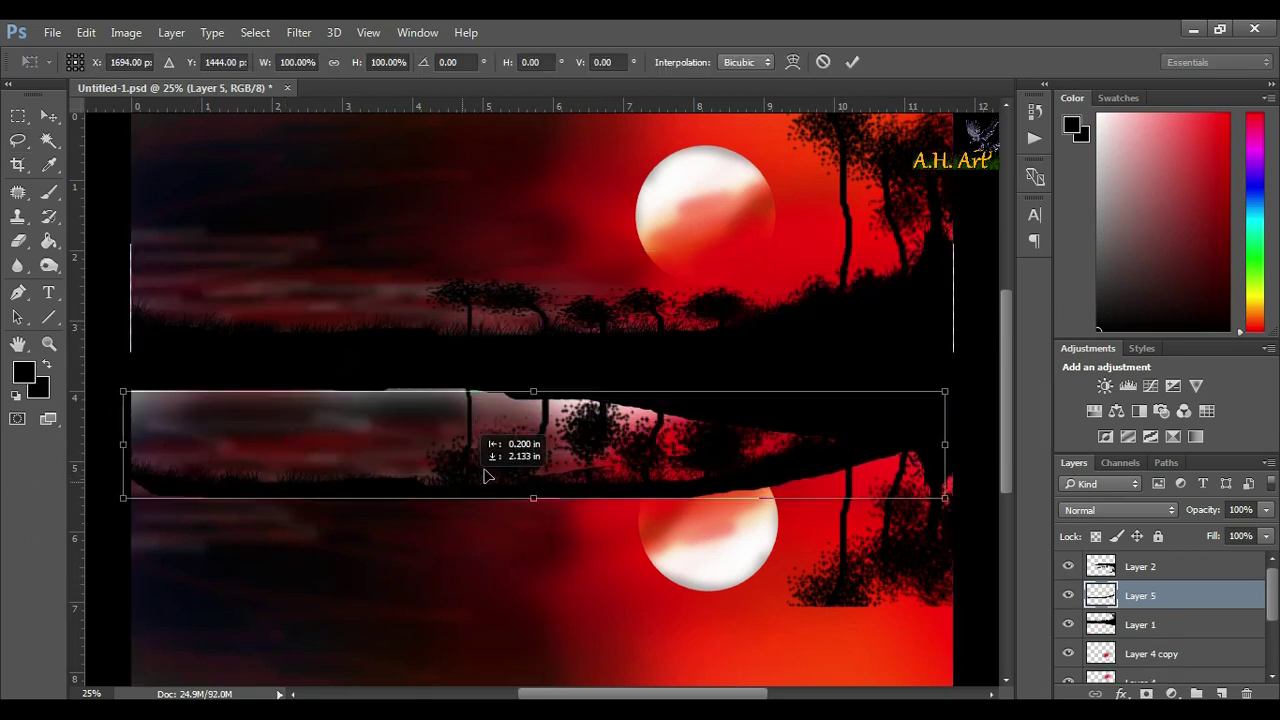
{"action": "left_click_drag", "start_coordinate": [527, 480], "coordinate": [520, 484]}
{"action": "mouse_move", "coordinate": [131, 429]}
{"action": "left_mouse_down"}
{"action": "mouse_move", "coordinate": [77, 420]}
{"action": "mouse_move", "coordinate": [123, 417]}
{"action": "left_mouse_up"}
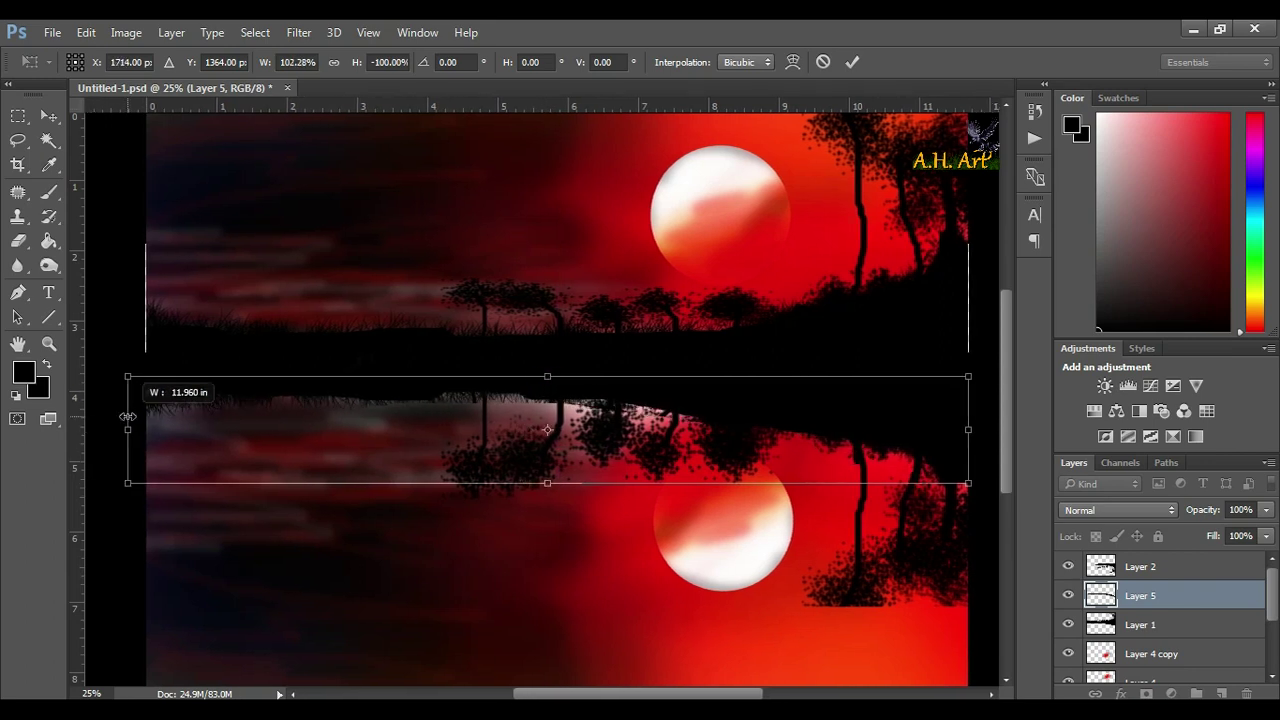
{"action": "key", "text": "Return"}
Step: Select the reflected grass layer and lower it slightly, then zoom out
{"action": "left_click", "coordinate": [452, 352]}
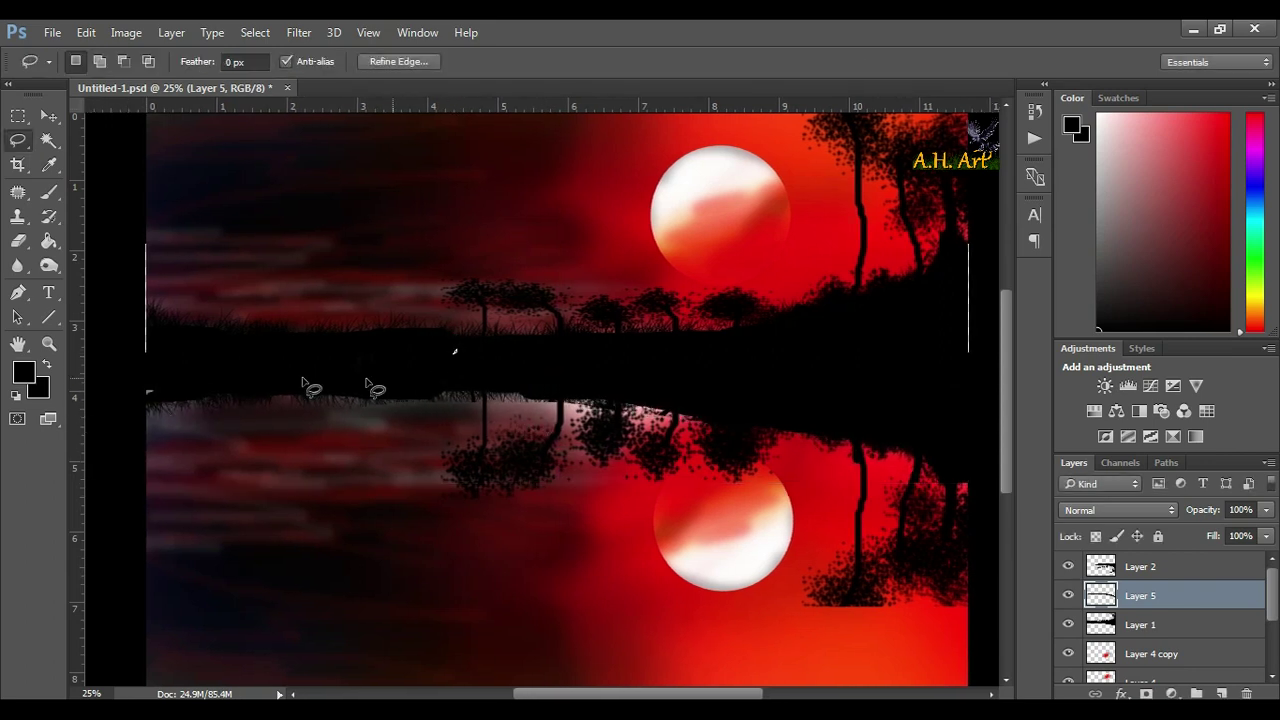
{"action": "left_click", "coordinate": [49, 116]}
{"action": "right_click", "coordinate": [272, 392]}
{"action": "left_click", "coordinate": [300, 403]}
{"action": "left_click_drag", "start_coordinate": [277, 387], "coordinate": [275, 391]}
{"action": "key", "text": "ctrl+minus"}
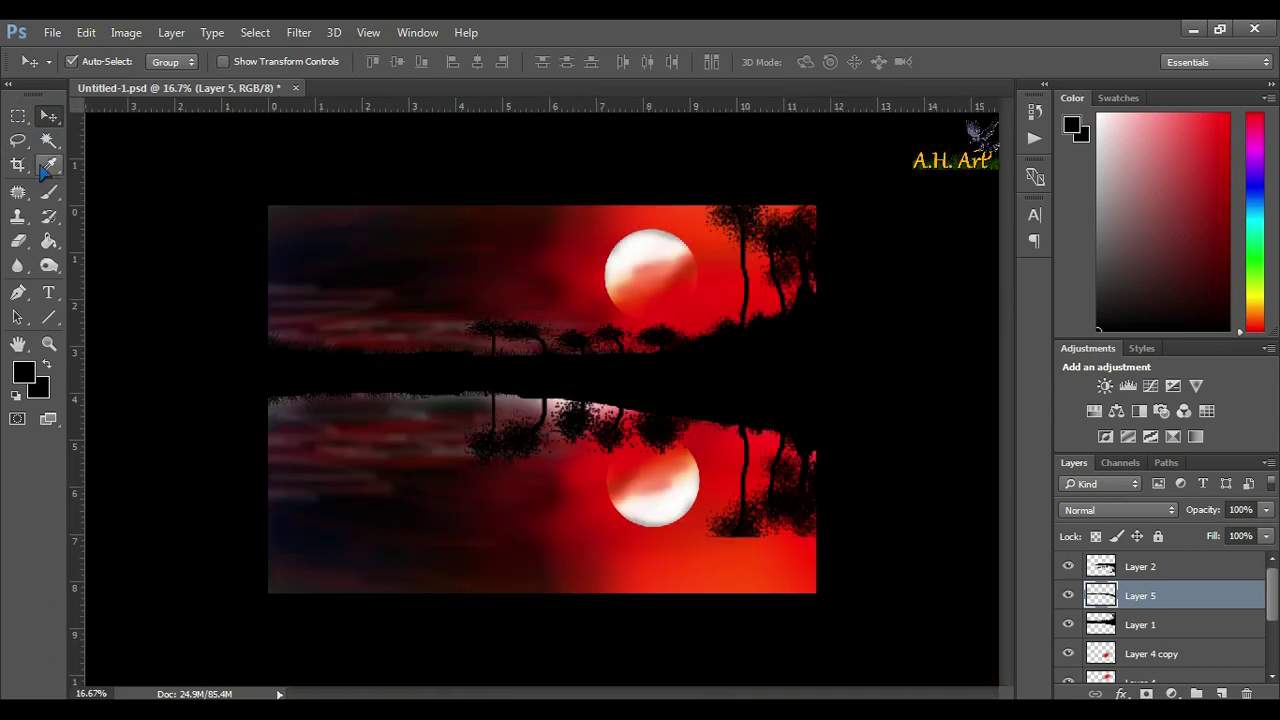
Step: Select Layer 3 copy and add a new empty layer above it
{"action": "key", "text": "ctrl+plus"}
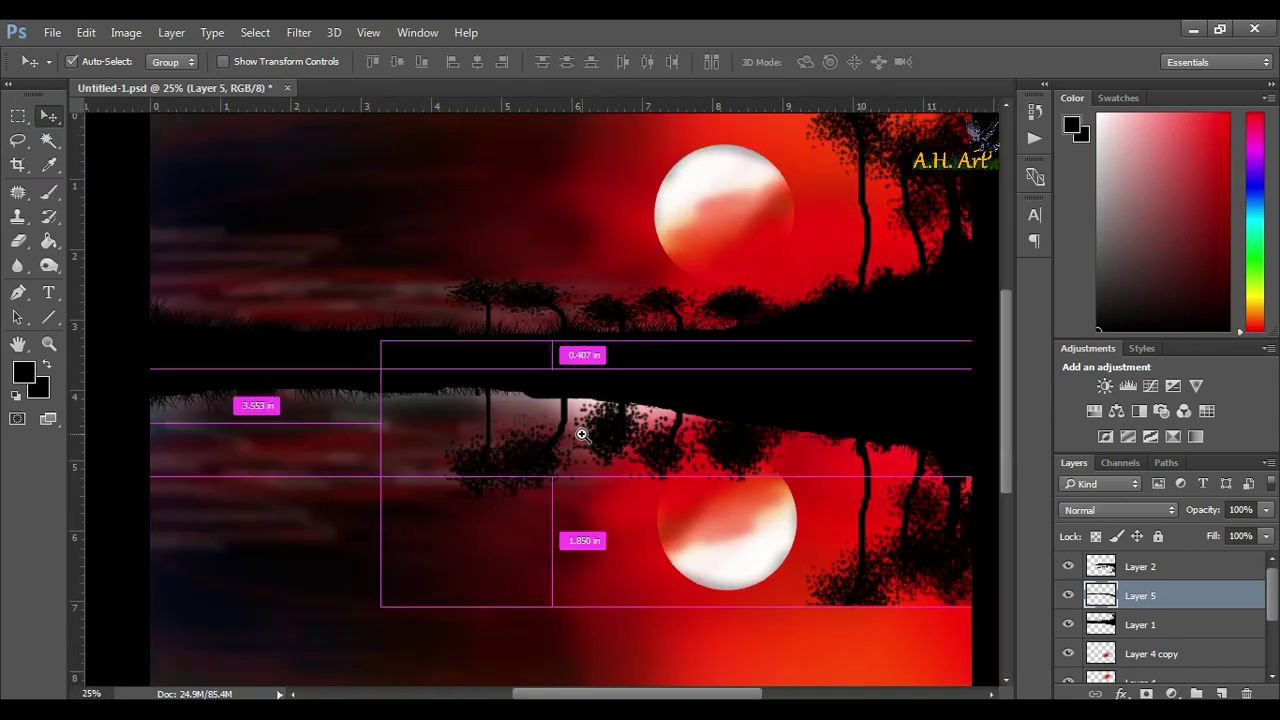
{"action": "key", "text": "ctrl+minus"}
{"action": "left_click", "coordinate": [49, 192]}
{"action": "left_click", "coordinate": [49, 116]}
{"action": "right_click", "coordinate": [440, 560]}
{"action": "left_click", "coordinate": [470, 572]}
{"action": "left_click", "coordinate": [1222, 693]}
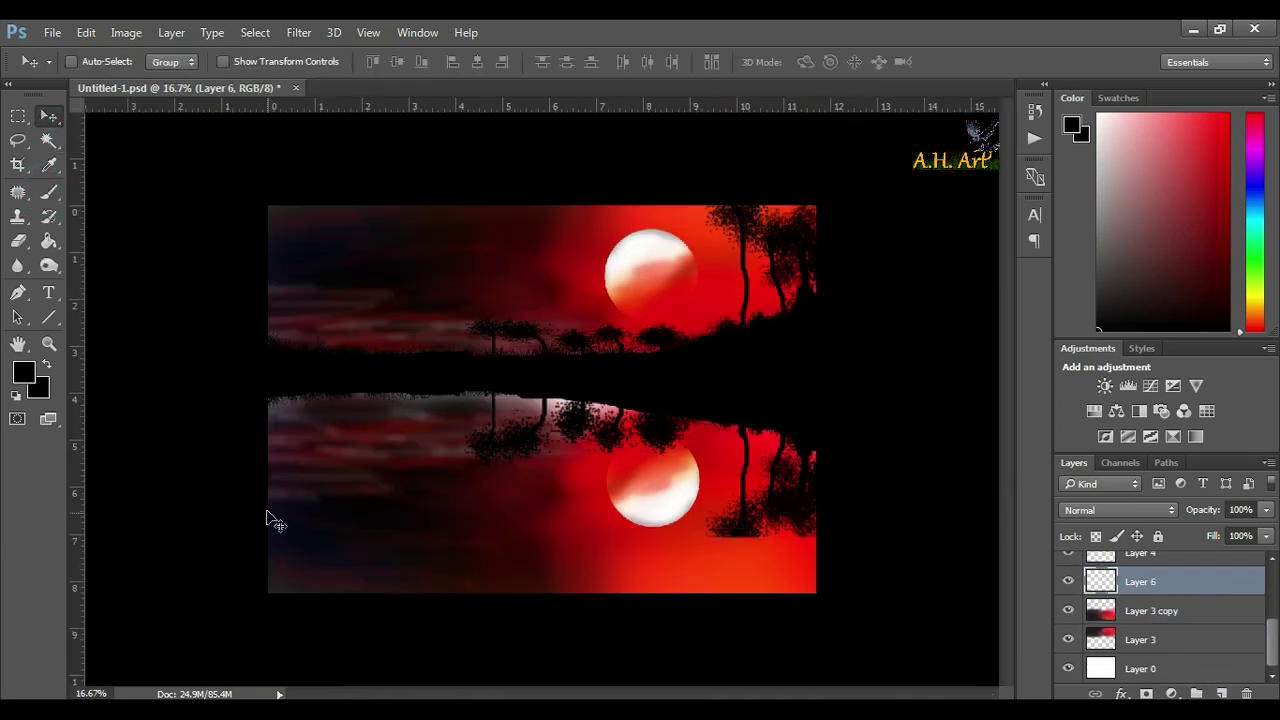
Step: Paint a band of dark grass along the bottom edge with a 400–500 px grass brush
{"action": "left_click", "coordinate": [56, 193]}
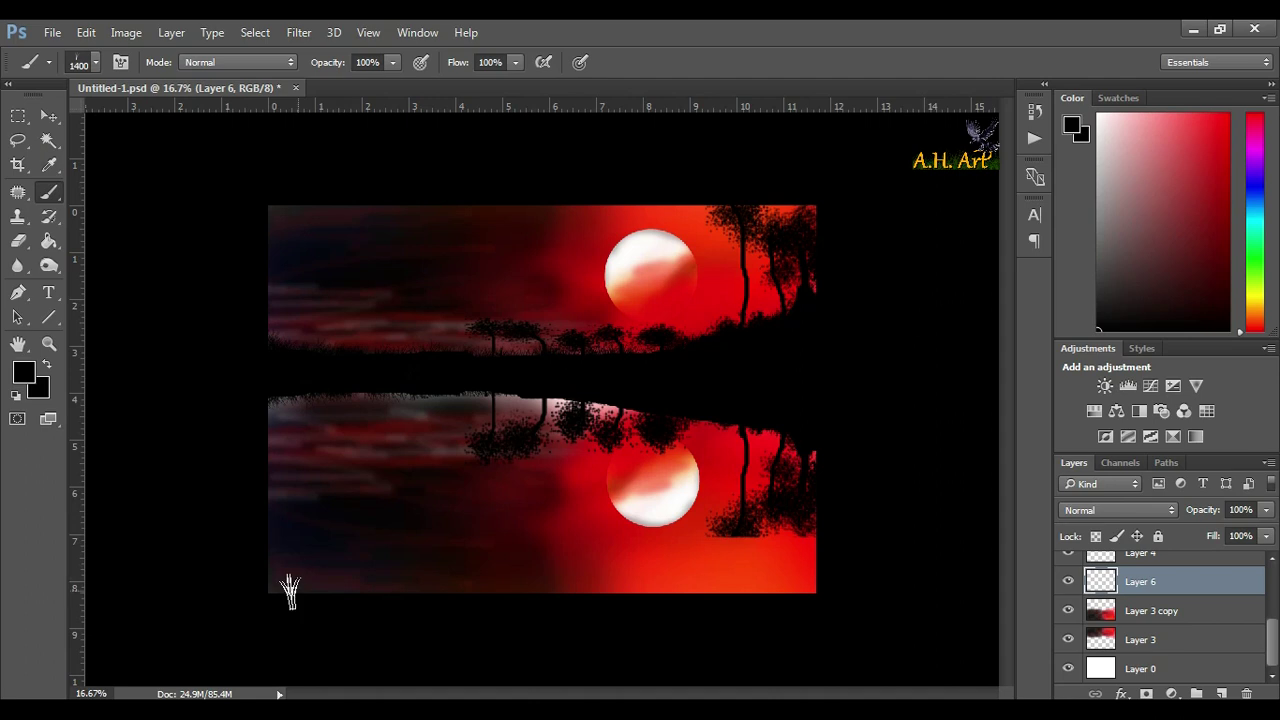
{"action": "left_click", "coordinate": [266, 586]}
{"action": "key", "text": "]"}
{"action": "key", "text": "bracketleft"}
{"action": "key", "text": "bracketleft"}
{"action": "key", "text": "bracketleft"}
{"action": "mouse_move", "coordinate": [275, 587]}
{"action": "left_mouse_down"}
{"action": "mouse_move", "coordinate": [817, 591]}
{"action": "mouse_move", "coordinate": [108, 585]}
{"action": "left_mouse_up"}
{"action": "scroll", "coordinate": [828, 588], "scroll_direction": "up", "scroll_amount": 1}
{"action": "key", "text": "bracketright"}
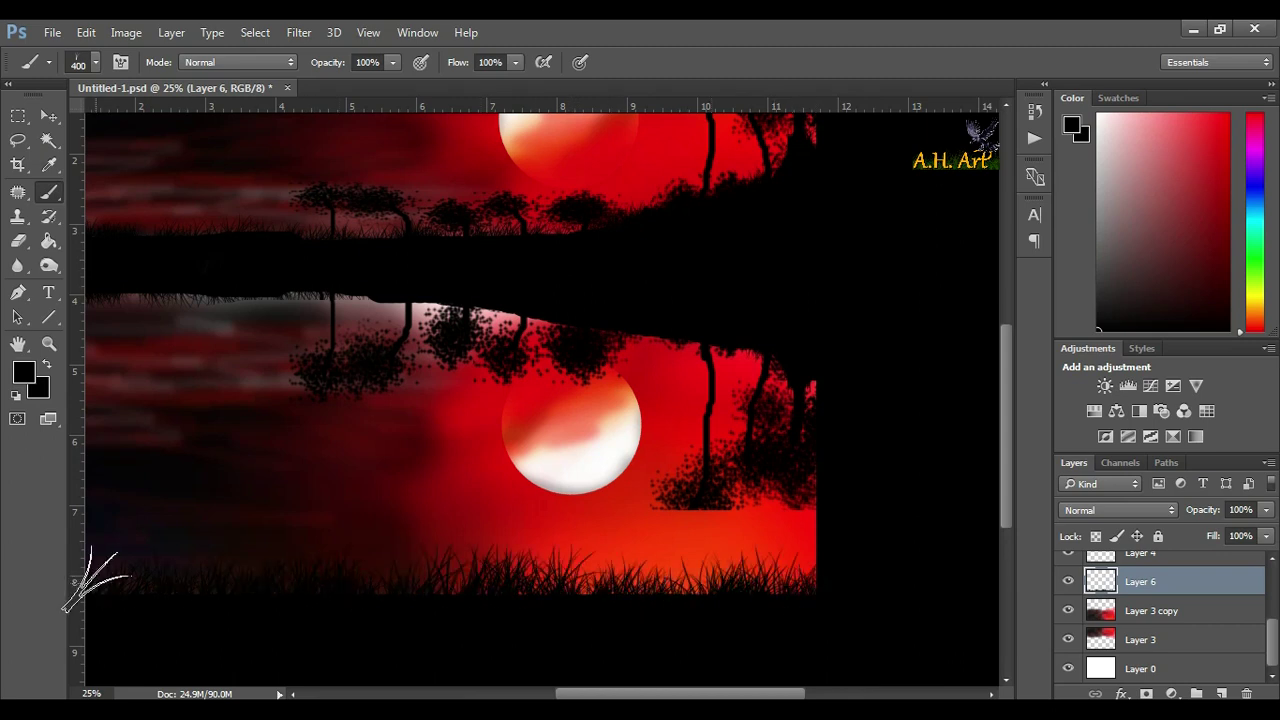
{"action": "scroll", "coordinate": [569, 592], "scroll_direction": "left", "scroll_amount": 5}
{"action": "scroll", "coordinate": [569, 592], "scroll_direction": "down", "scroll_amount": 1}
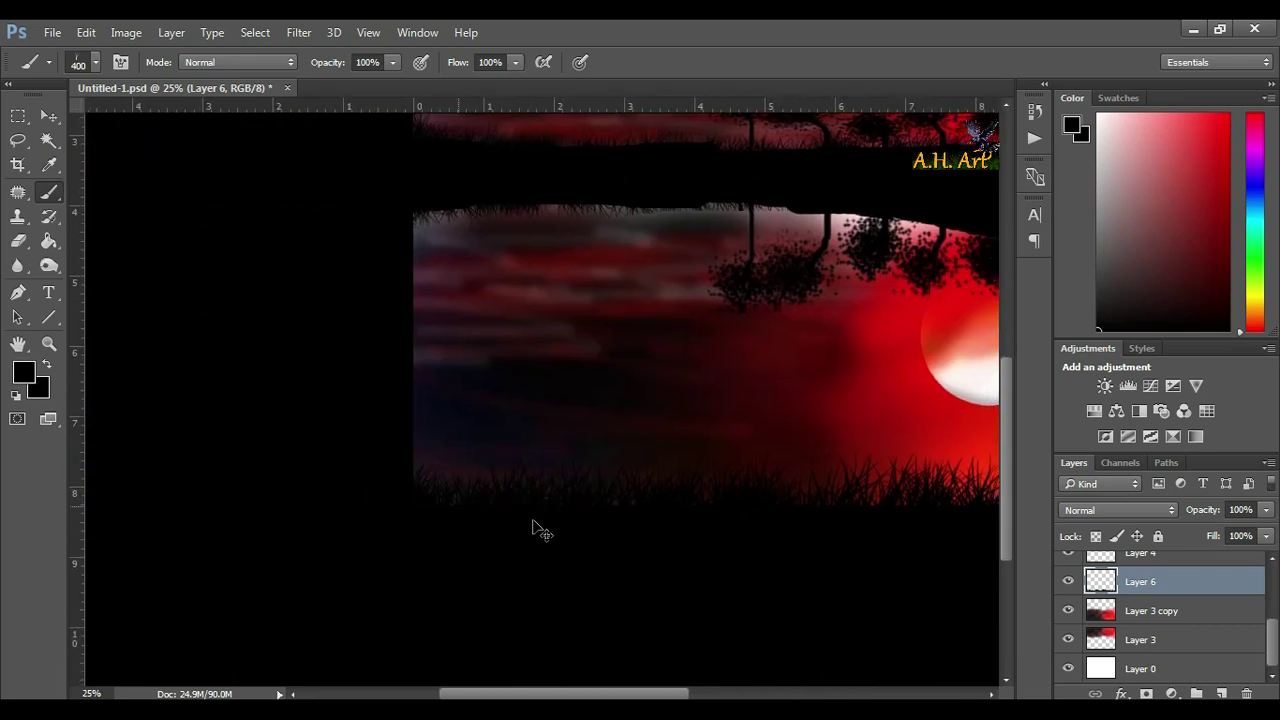
Step: Paint two thin dark reed stems rising from the lower-left foreground
{"action": "key", "text": "ctrl+minus"}
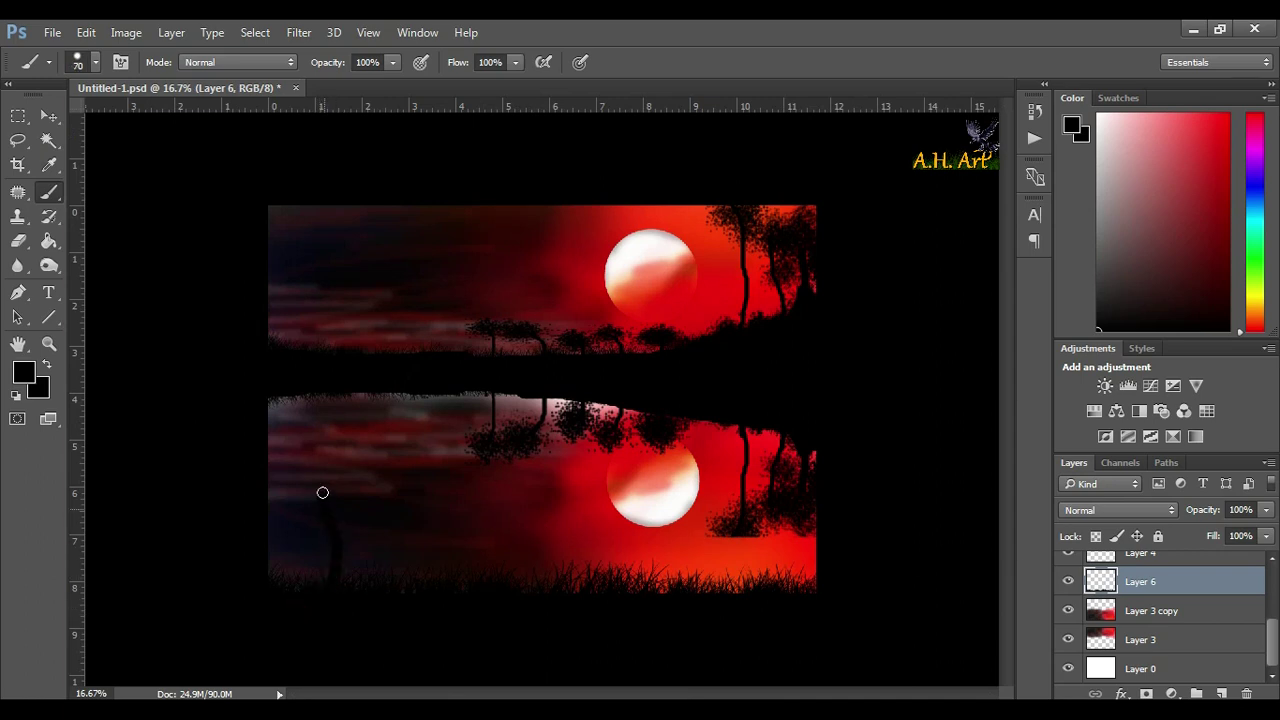
{"action": "key", "text": "bracketleft"}
{"action": "left_click_drag", "start_coordinate": [321, 477], "coordinate": [316, 421]}
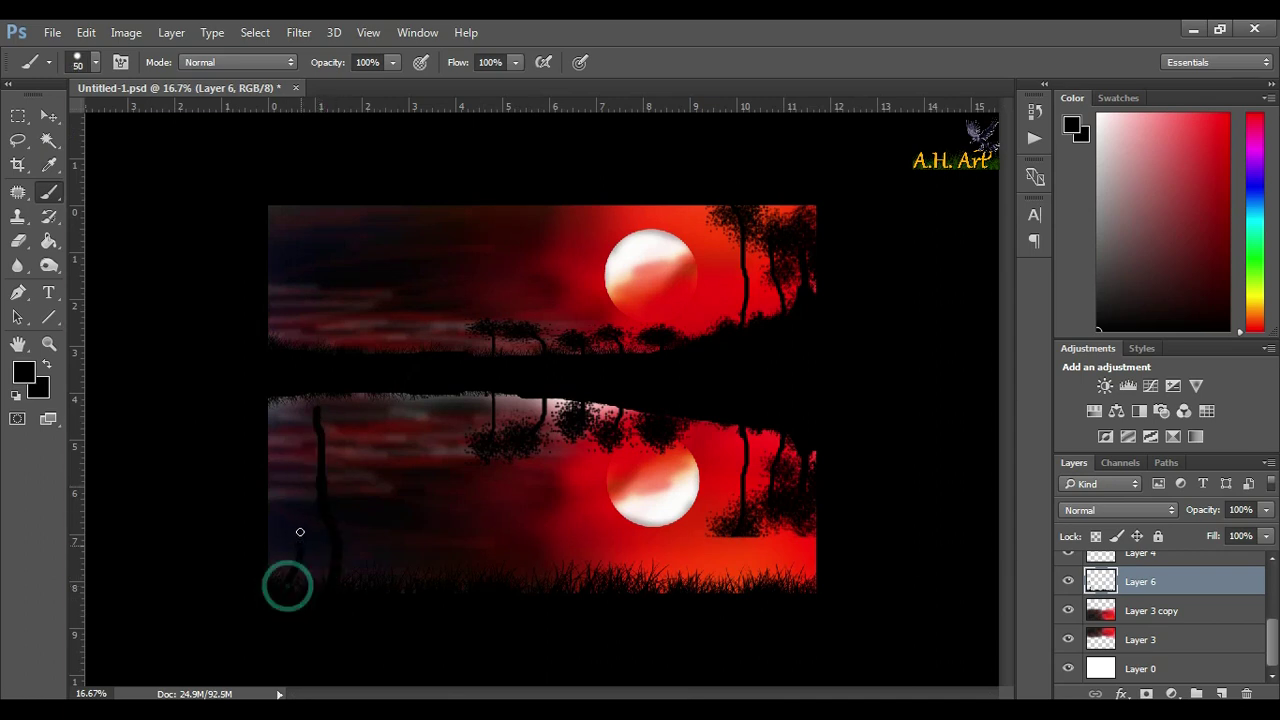
{"action": "left_click_drag", "start_coordinate": [343, 592], "coordinate": [353, 525]}
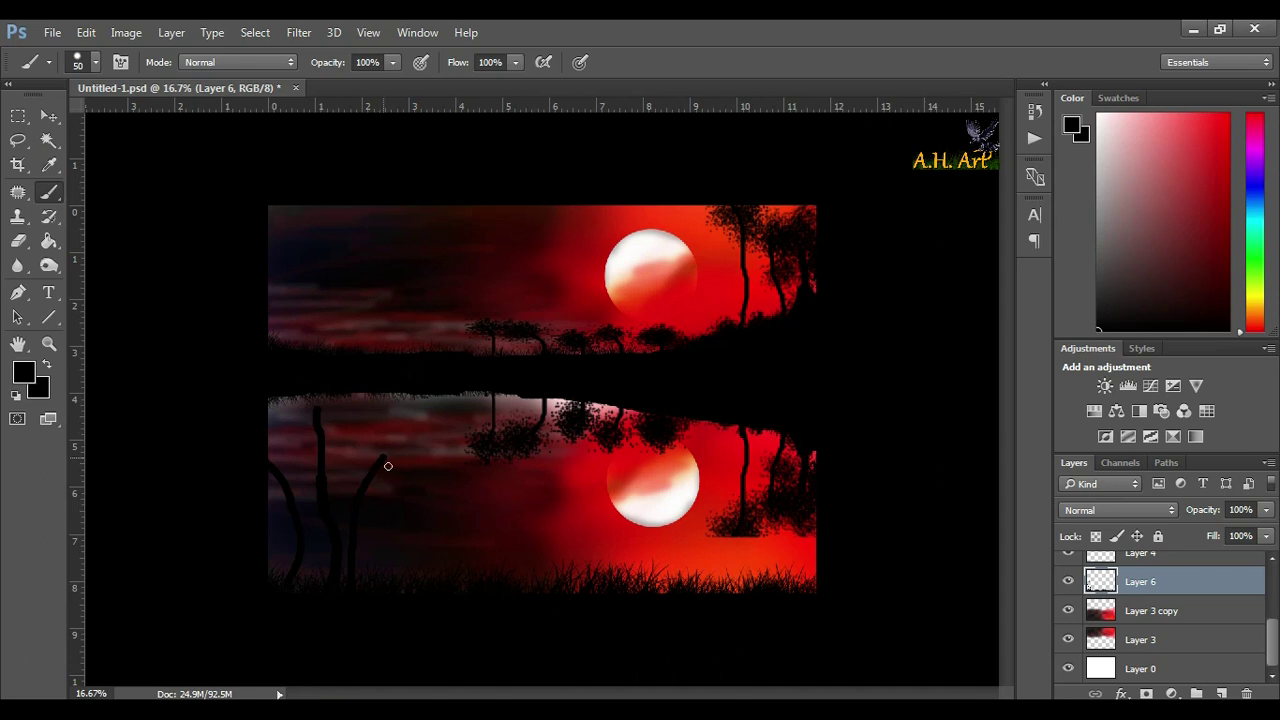
Step: Browse the brush presets and choose the 66 px round brush
{"action": "left_click", "coordinate": [372, 559]}
{"action": "right_click", "coordinate": [369, 426]}
{"action": "scroll", "coordinate": [580, 560], "scroll_direction": "up", "scroll_amount": 1}
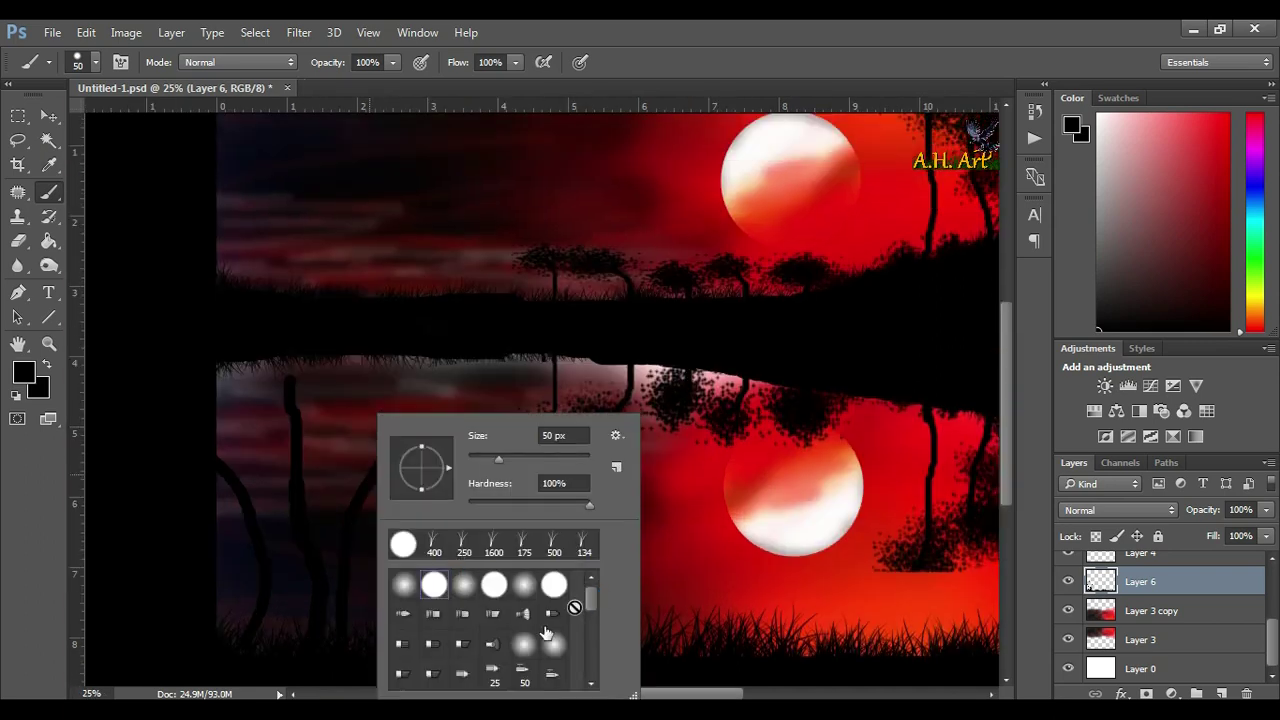
{"action": "scroll", "coordinate": [555, 652], "scroll_direction": "down", "scroll_amount": 2}
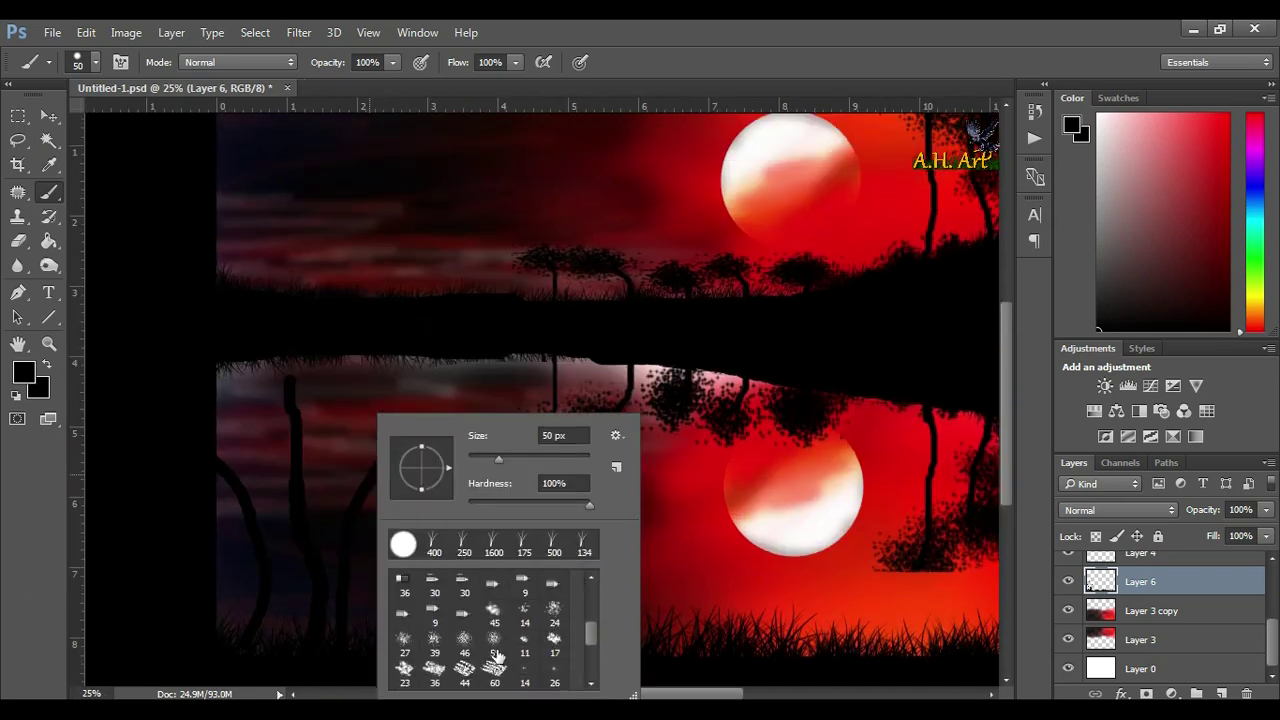
{"action": "scroll", "coordinate": [500, 655], "scroll_direction": "down", "scroll_amount": 2}
{"action": "scroll", "coordinate": [535, 662], "scroll_direction": "down", "scroll_amount": 2}
{"action": "scroll", "coordinate": [540, 665], "scroll_direction": "down", "scroll_amount": 1}
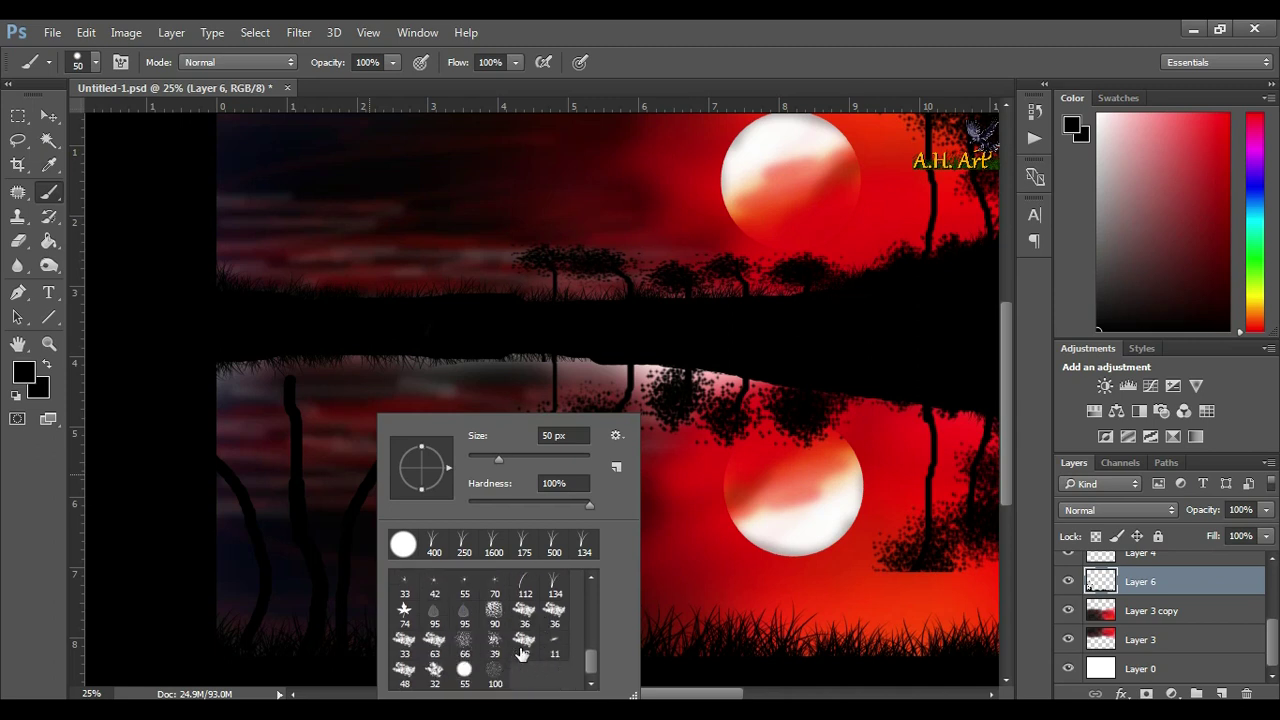
{"action": "scroll", "coordinate": [520, 653], "scroll_direction": "up", "scroll_amount": 1}
{"action": "scroll", "coordinate": [440, 610], "scroll_direction": "up", "scroll_amount": 5}
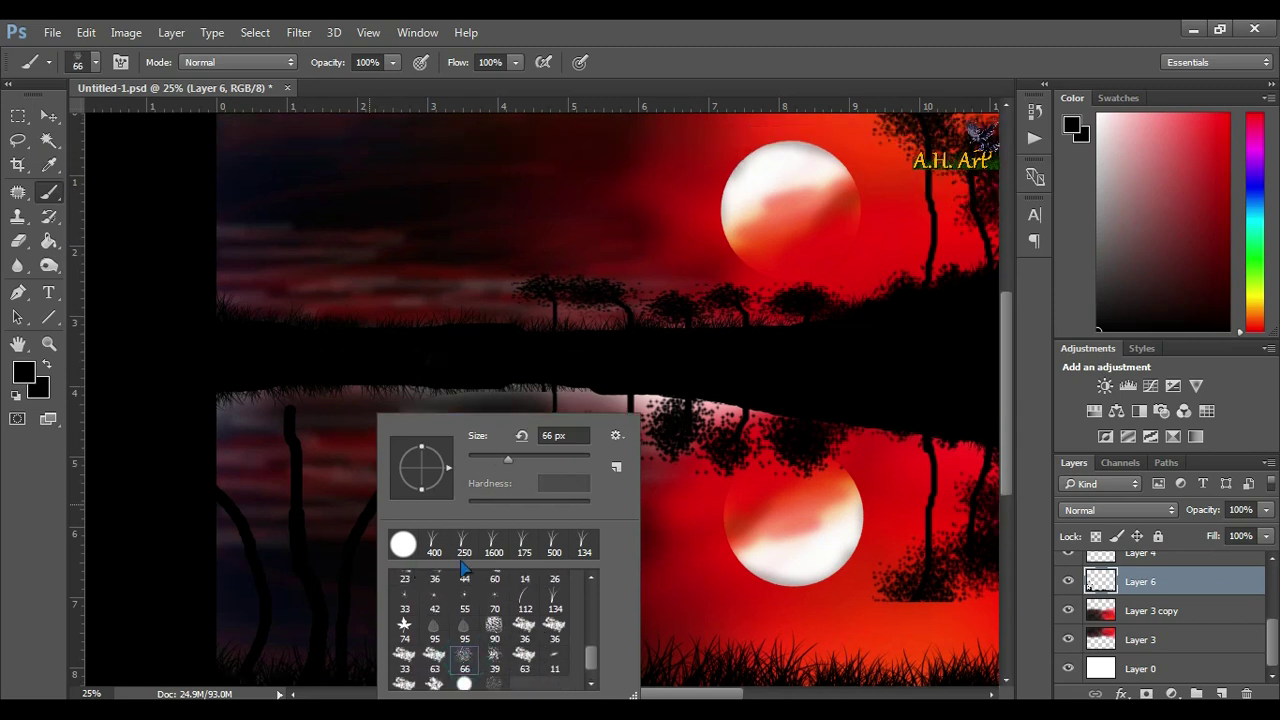
{"action": "left_click", "coordinate": [434, 585]}
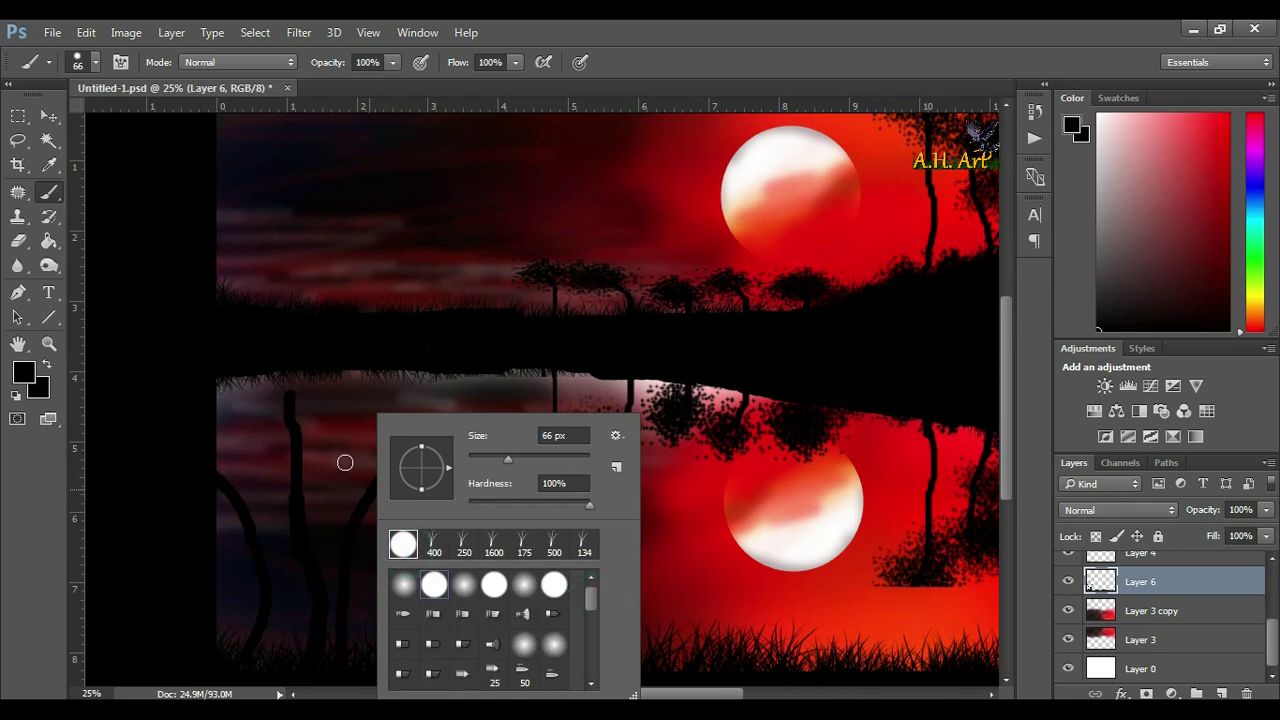
{"action": "scroll", "coordinate": [490, 610], "scroll_direction": "down", "scroll_amount": 3}
Step: Stamp dark foliage clusters onto the left reflection trees with an enlarged scattered foliage brush
{"action": "left_click", "coordinate": [462, 672]}
{"action": "left_click", "coordinate": [293, 403]}
{"action": "key", "text": "bracketright"}
{"action": "key", "text": "bracketright"}
{"action": "key", "text": "bracketright"}
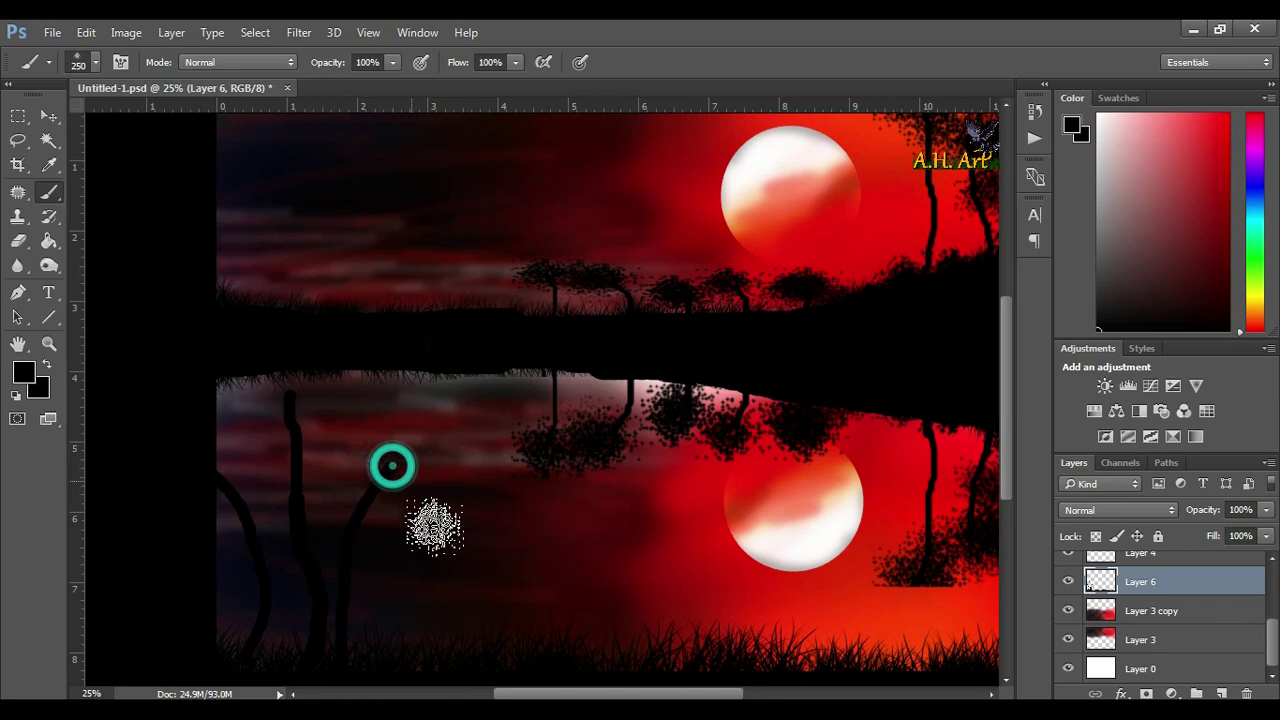
{"action": "left_click_drag", "start_coordinate": [391, 463], "coordinate": [327, 443]}
{"action": "left_click", "coordinate": [297, 391]}
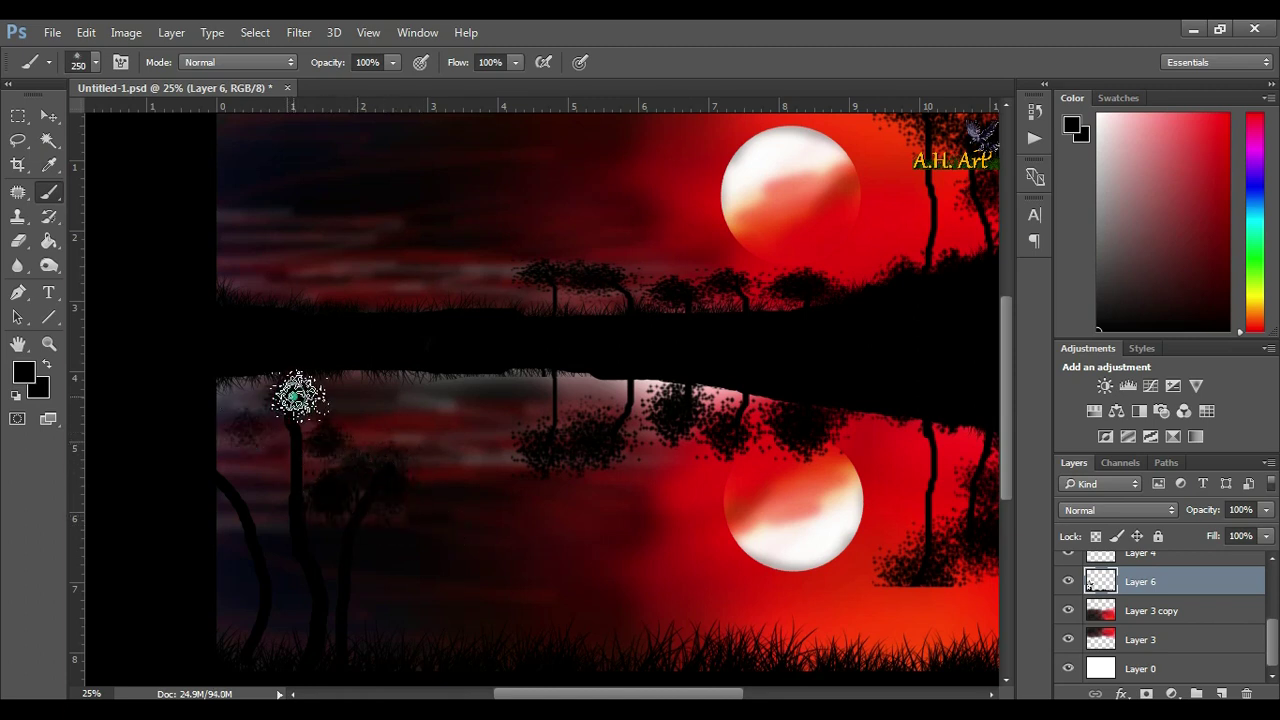
{"action": "key", "text": "bracketright"}
{"action": "key", "text": "bracketright"}
{"action": "left_click", "coordinate": [214, 388]}
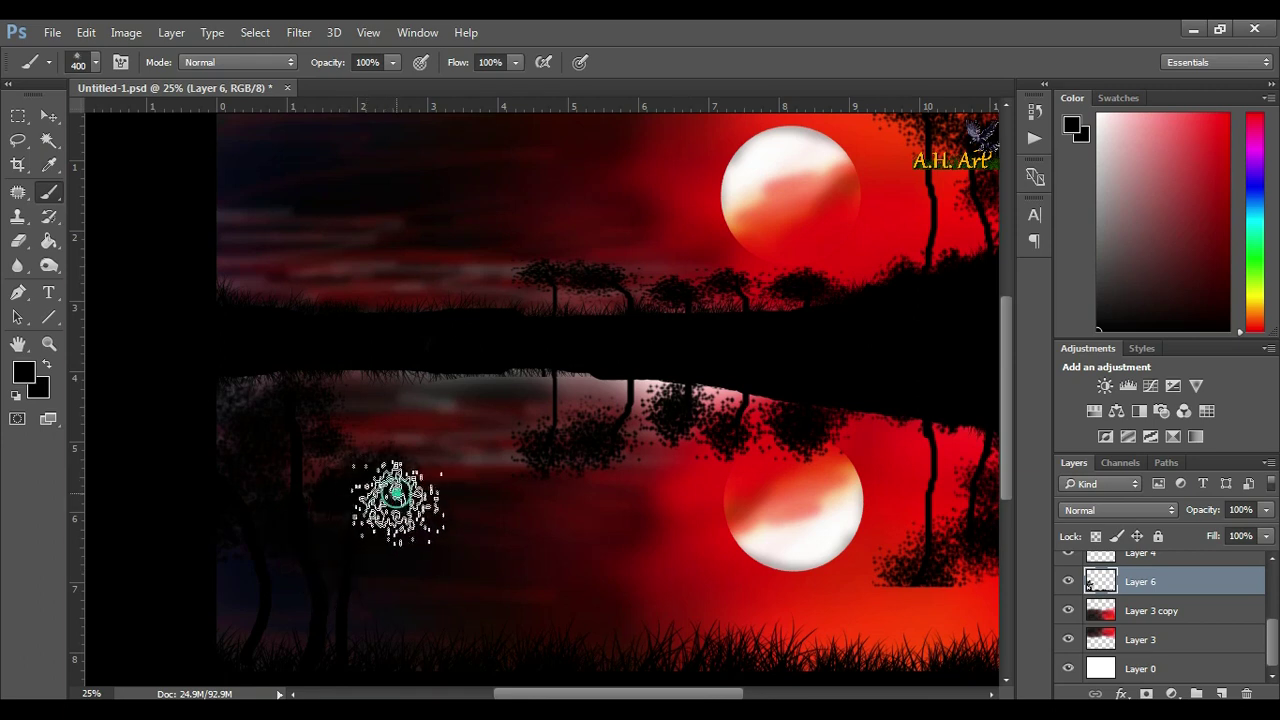
{"action": "key", "text": "ctrl+minus"}
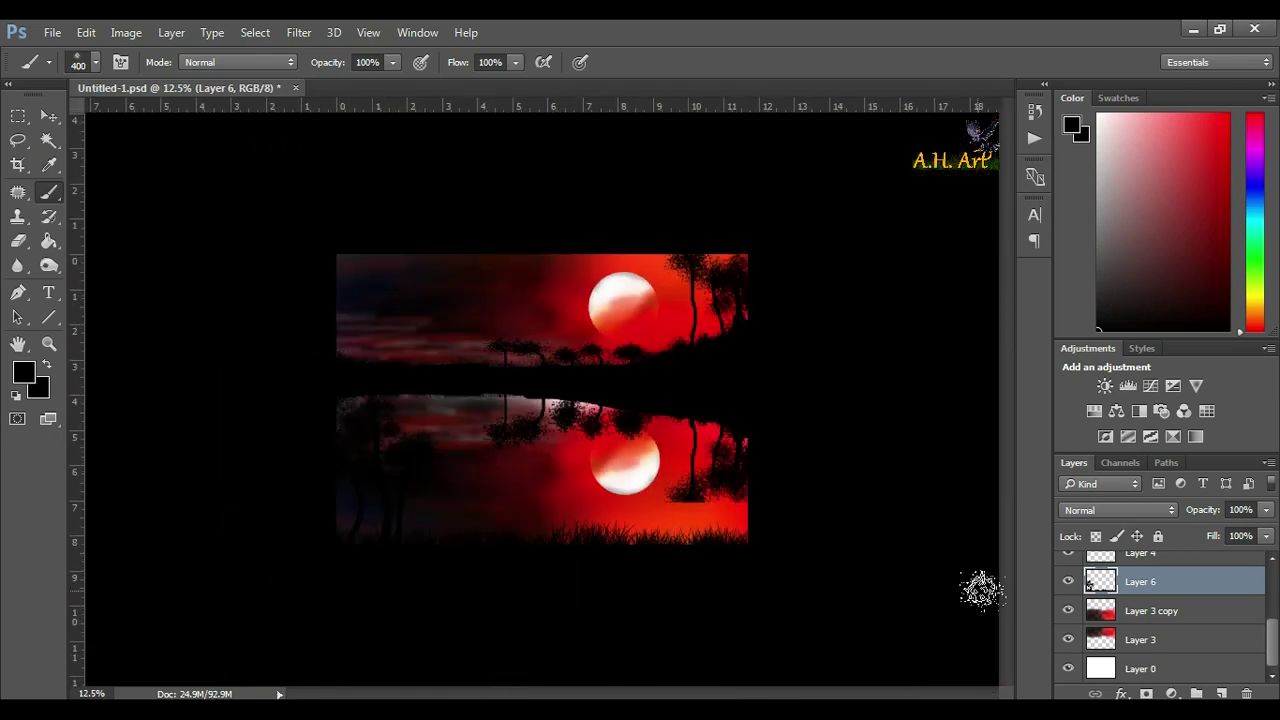
{"action": "key", "text": "ctrl+plus"}
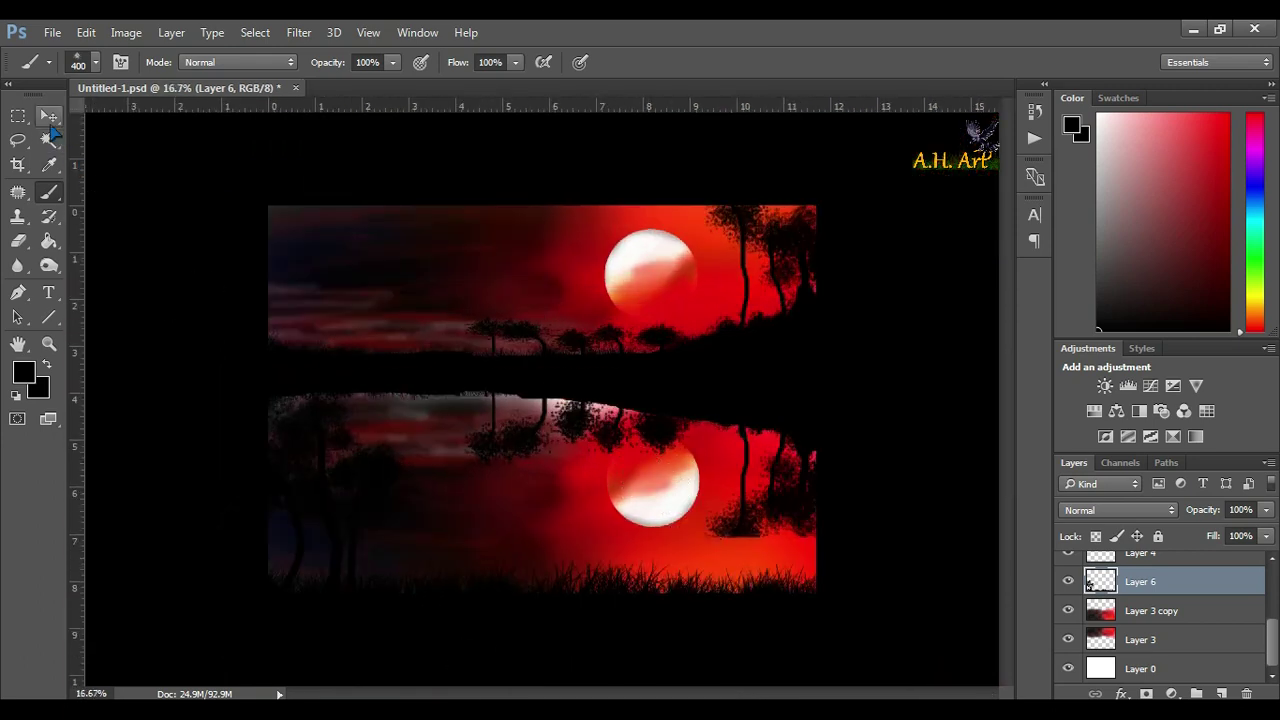
Step: Duplicate Layer 4 and nudge the copy into place, cancelling a trial rotation
{"action": "left_click", "coordinate": [50, 118]}
{"action": "left_click", "coordinate": [680, 503], "text": "alt"}
{"action": "key", "text": "ctrl+t"}
{"action": "left_click_drag", "start_coordinate": [811, 360], "coordinate": [865, 444]}
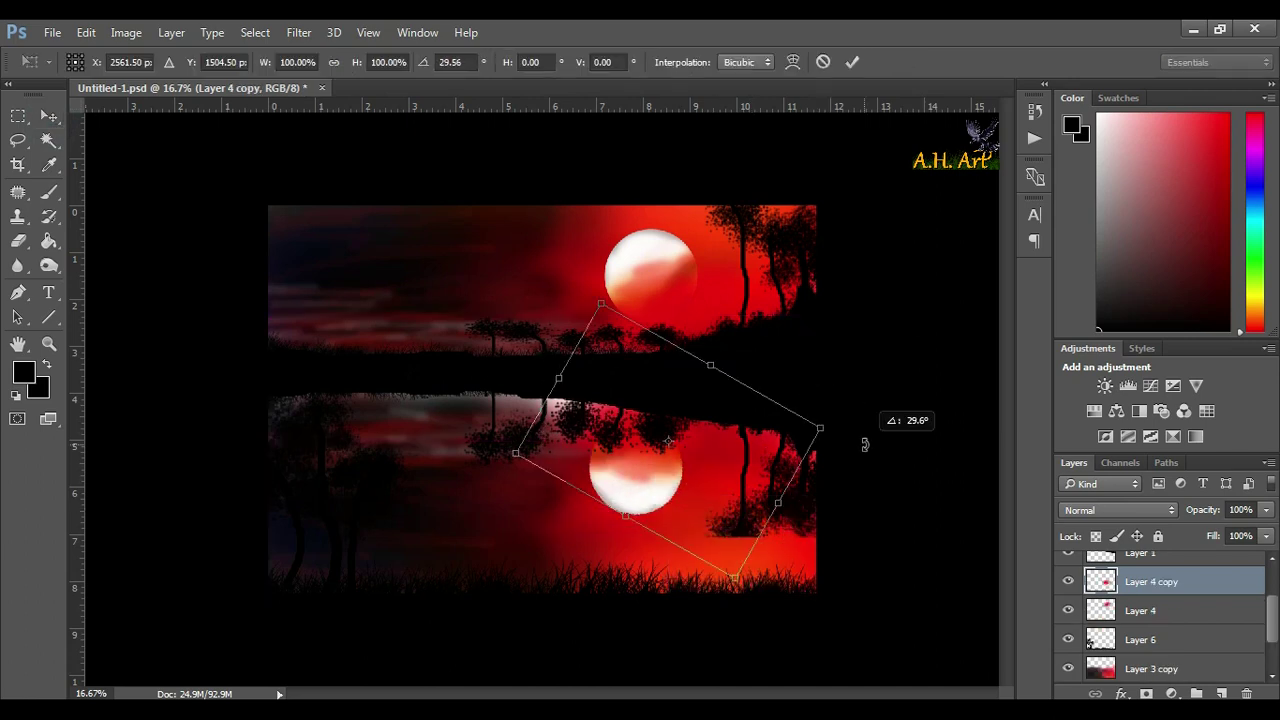
{"action": "key", "text": "Escape"}
{"action": "left_click_drag", "start_coordinate": [660, 500], "coordinate": [678, 492]}
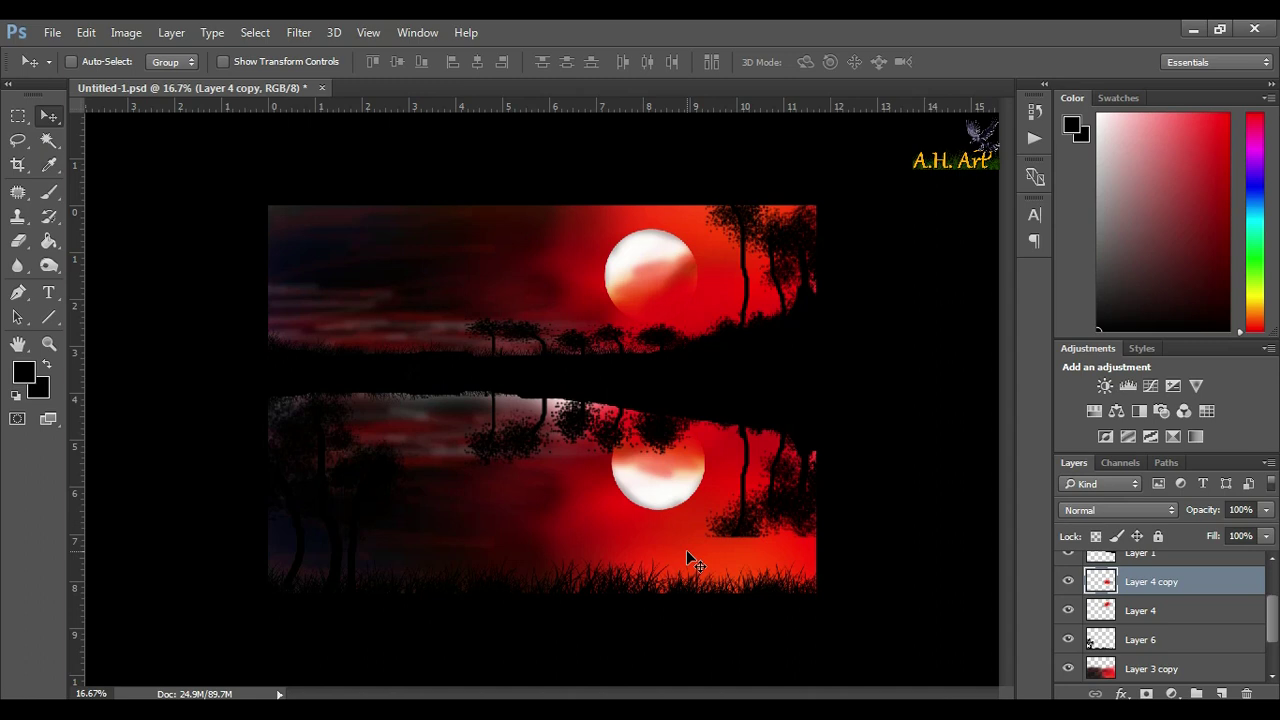
Step: Dock the Untitled-1 copy document as a tab and flatten it to one Background layer
{"action": "left_click_drag", "start_coordinate": [222, 88], "coordinate": [263, 151]}
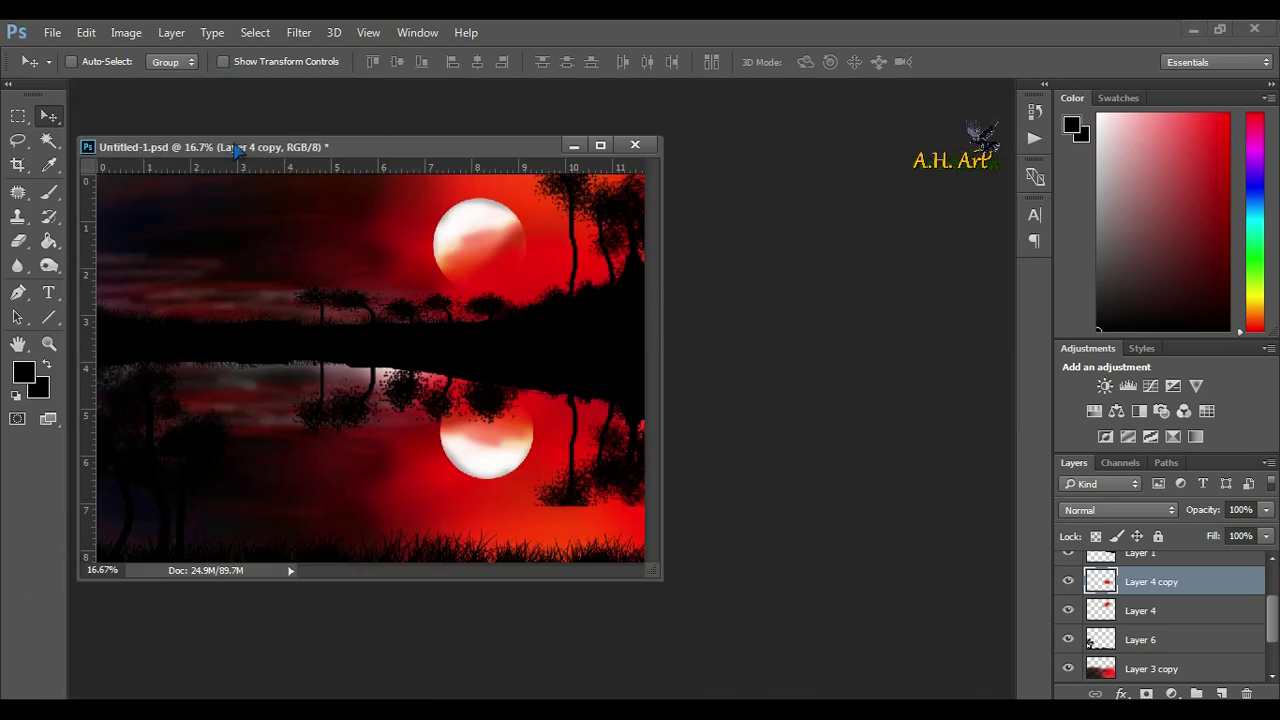
{"action": "mouse_move", "coordinate": [470, 167]}
{"action": "left_mouse_down"}
{"action": "mouse_move", "coordinate": [345, 90]}
{"action": "mouse_move", "coordinate": [410, 140]}
{"action": "left_mouse_up"}
{"action": "left_click", "coordinate": [216, 33]}
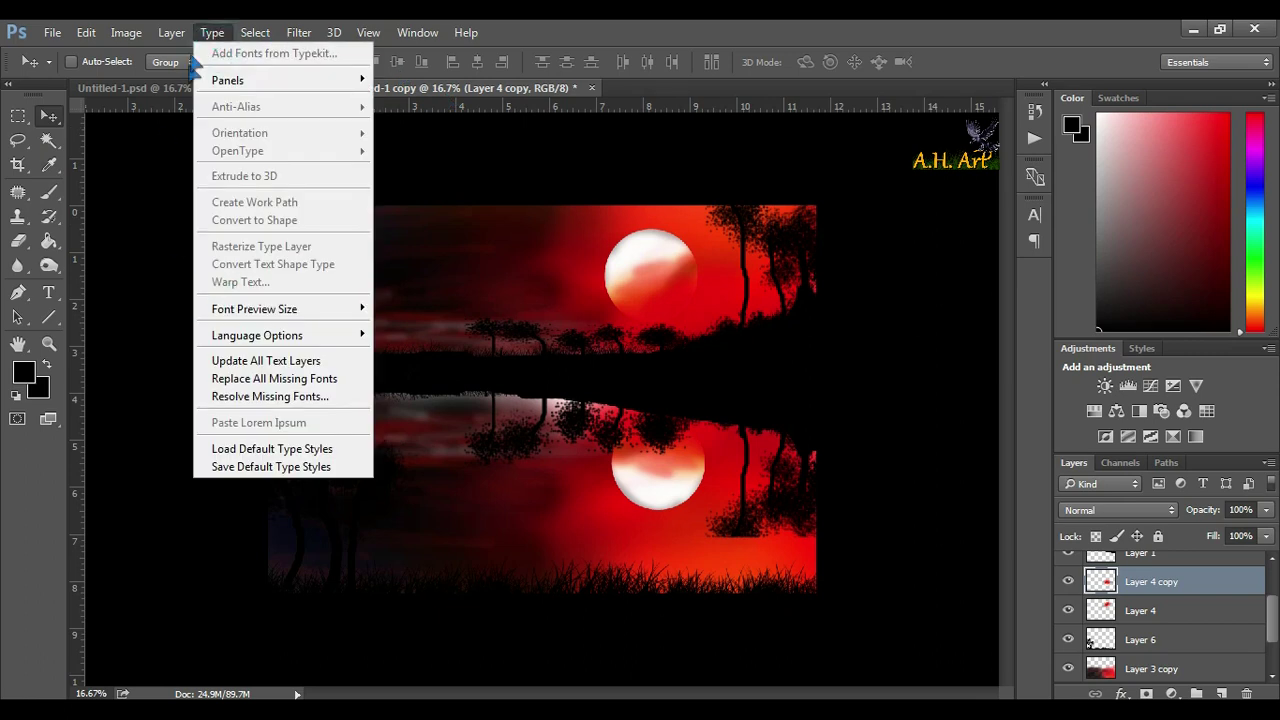
{"action": "left_click", "coordinate": [245, 682]}
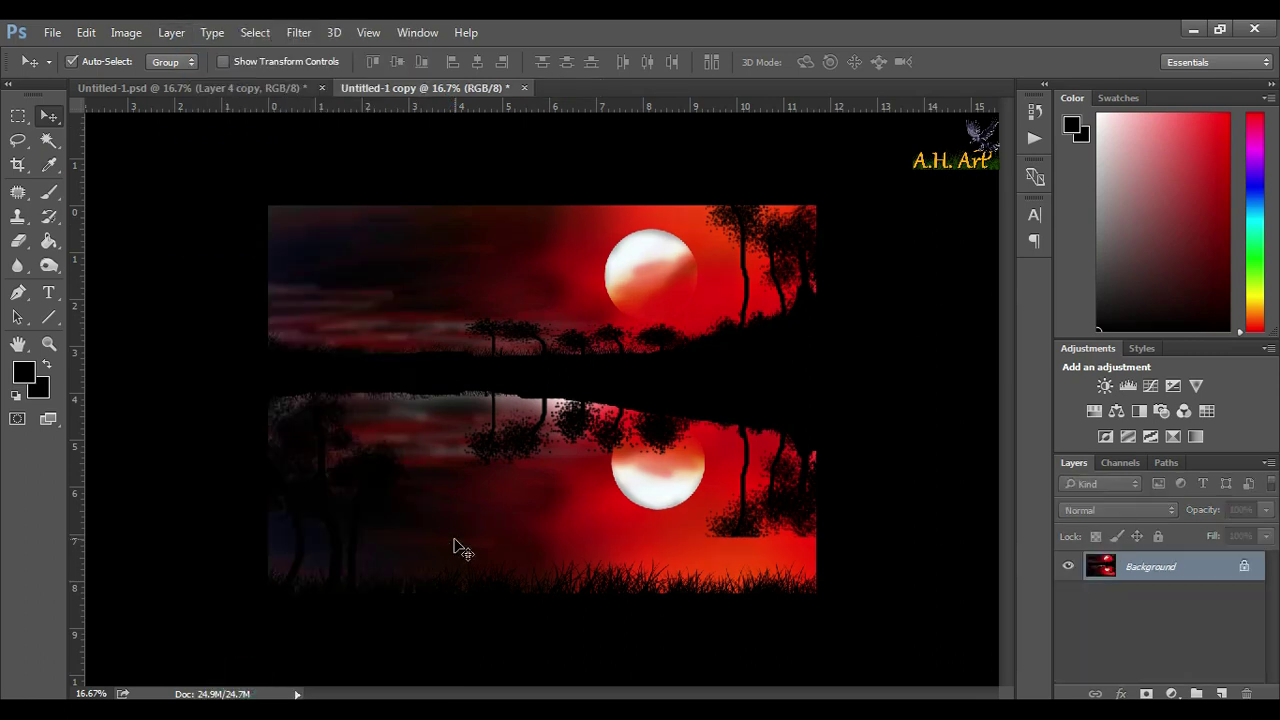
Step: Apply two Curves passes lifting the shadows and raising the highlights
{"action": "key", "text": "ctrl+m"}
{"action": "left_click_drag", "start_coordinate": [875, 95], "coordinate": [1189, 35]}
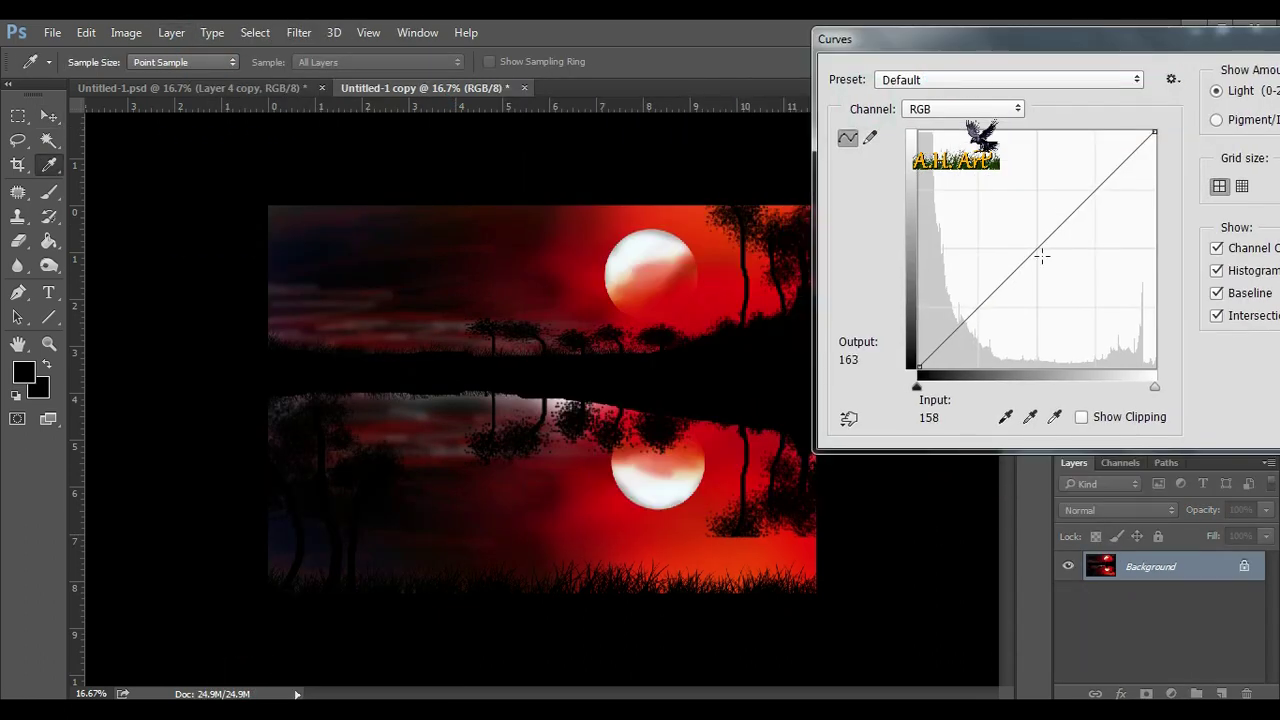
{"action": "mouse_move", "coordinate": [980, 300]}
{"action": "left_mouse_down"}
{"action": "mouse_move", "coordinate": [990, 314]}
{"action": "mouse_move", "coordinate": [971, 300]}
{"action": "left_mouse_up"}
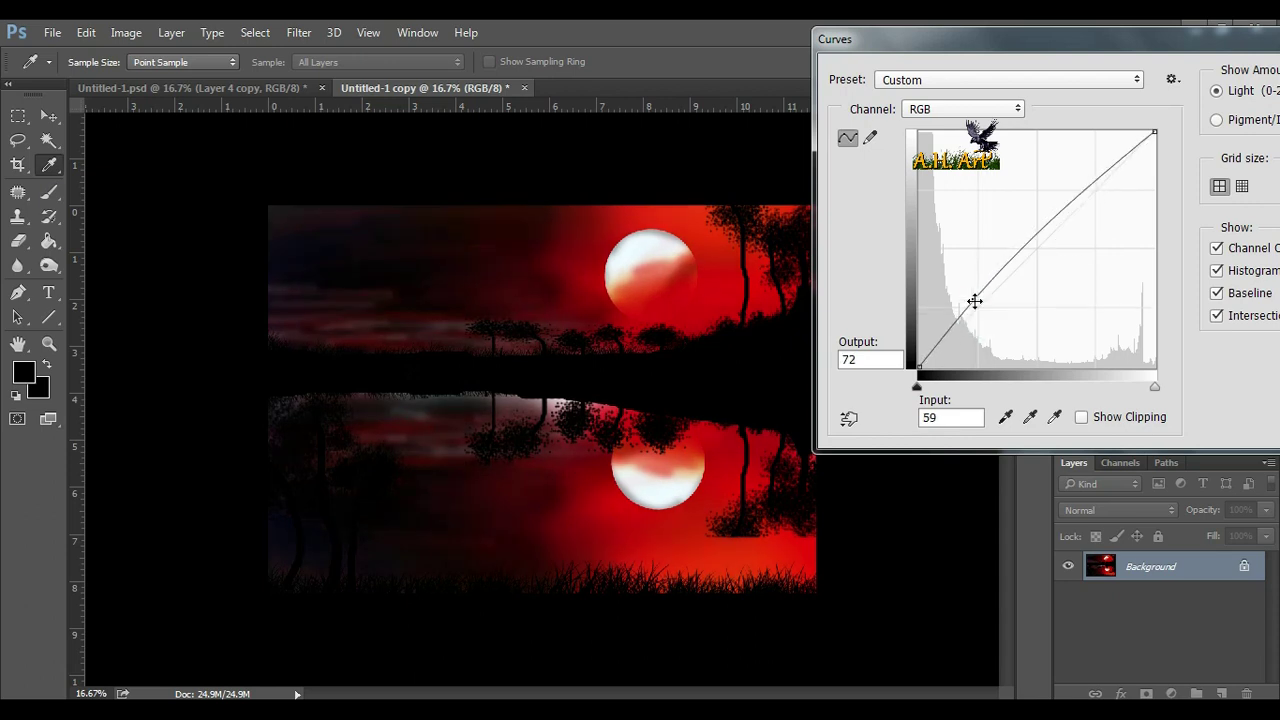
{"action": "mouse_move", "coordinate": [1093, 199]}
{"action": "left_mouse_down"}
{"action": "mouse_move", "coordinate": [1073, 176]}
{"action": "mouse_move", "coordinate": [1086, 180]}
{"action": "left_mouse_up"}
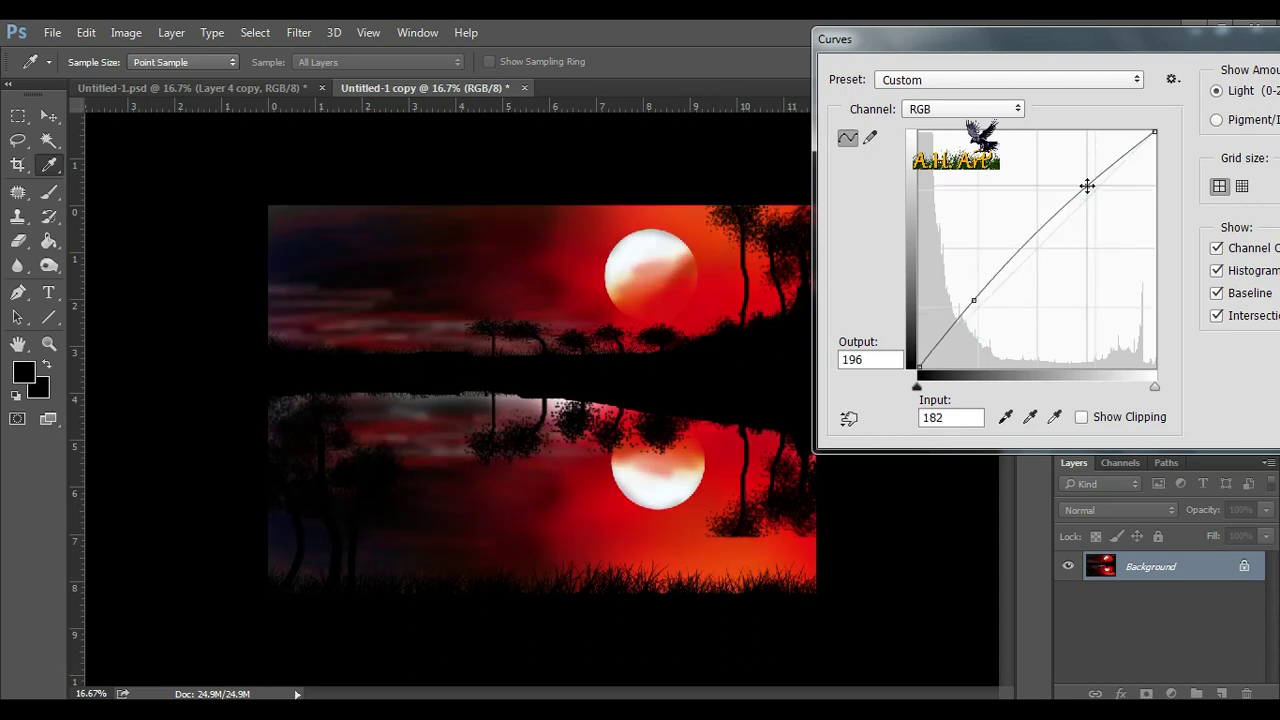
{"action": "key", "text": "Return"}
{"action": "key", "text": "ctrl+m"}
{"action": "left_click_drag", "start_coordinate": [724, 114], "coordinate": [1170, 63]}
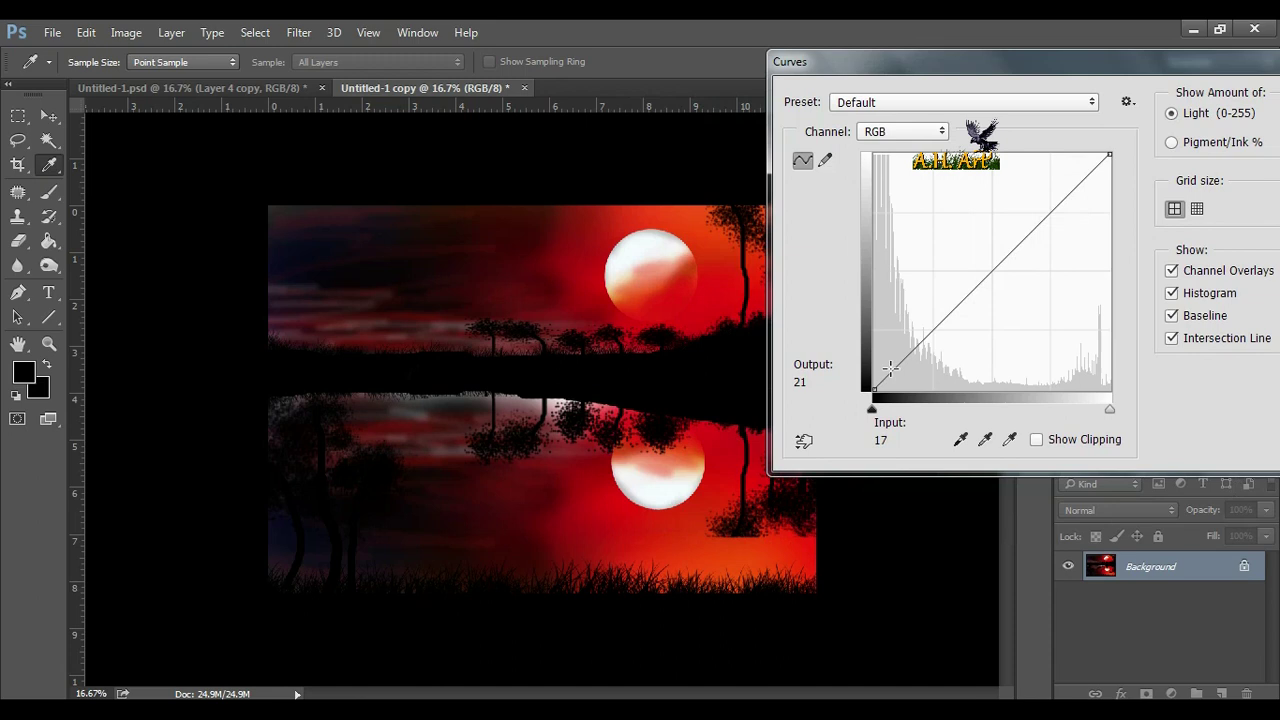
{"action": "left_click_drag", "start_coordinate": [888, 368], "coordinate": [886, 360]}
{"action": "mouse_move", "coordinate": [1017, 203]}
{"action": "left_mouse_down"}
{"action": "mouse_move", "coordinate": [1023, 194]}
{"action": "mouse_move", "coordinate": [1034, 217]}
{"action": "mouse_move", "coordinate": [1009, 184]}
{"action": "left_mouse_up"}
{"action": "key", "text": "Return"}
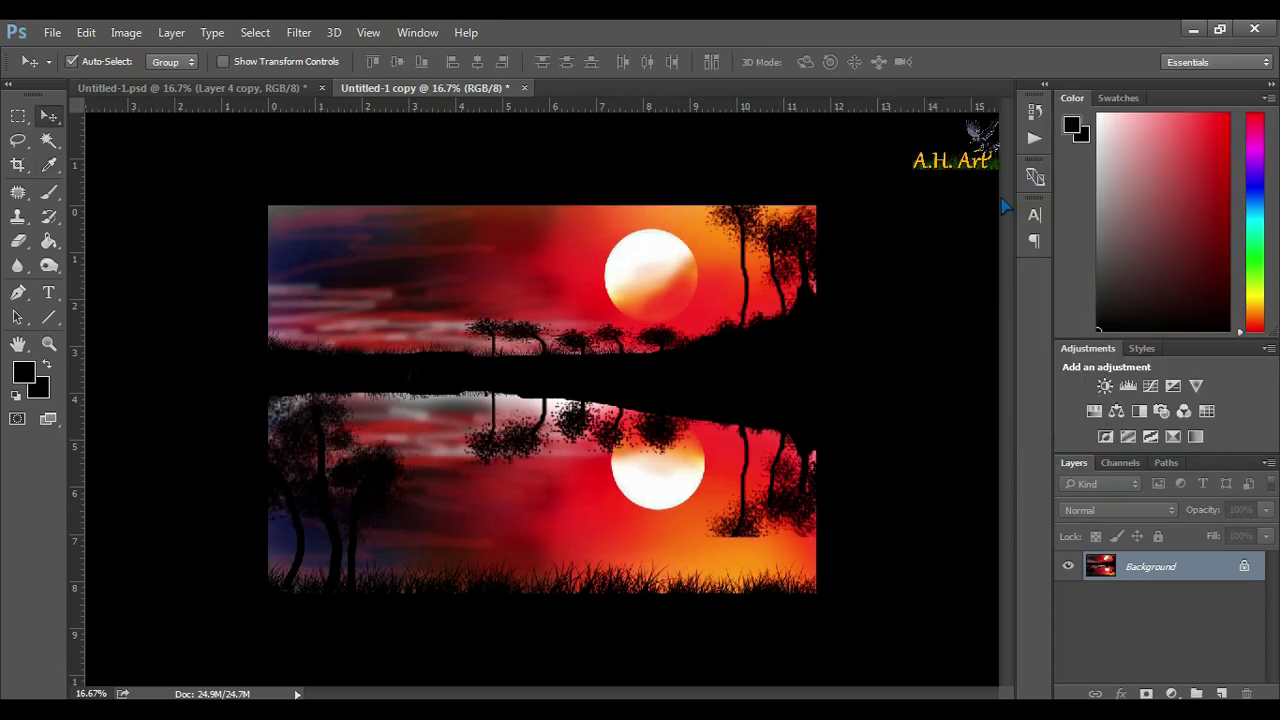
Step: Preview Color Balance midtones at +98 red and +10 blue
{"action": "key", "text": "ctrl+b"}
{"action": "left_click_drag", "start_coordinate": [986, 218], "coordinate": [1075, 218]}
{"action": "mouse_move", "coordinate": [986, 240]}
{"action": "left_mouse_down"}
{"action": "mouse_move", "coordinate": [1036, 240]}
{"action": "mouse_move", "coordinate": [988, 240]}
{"action": "left_mouse_up"}
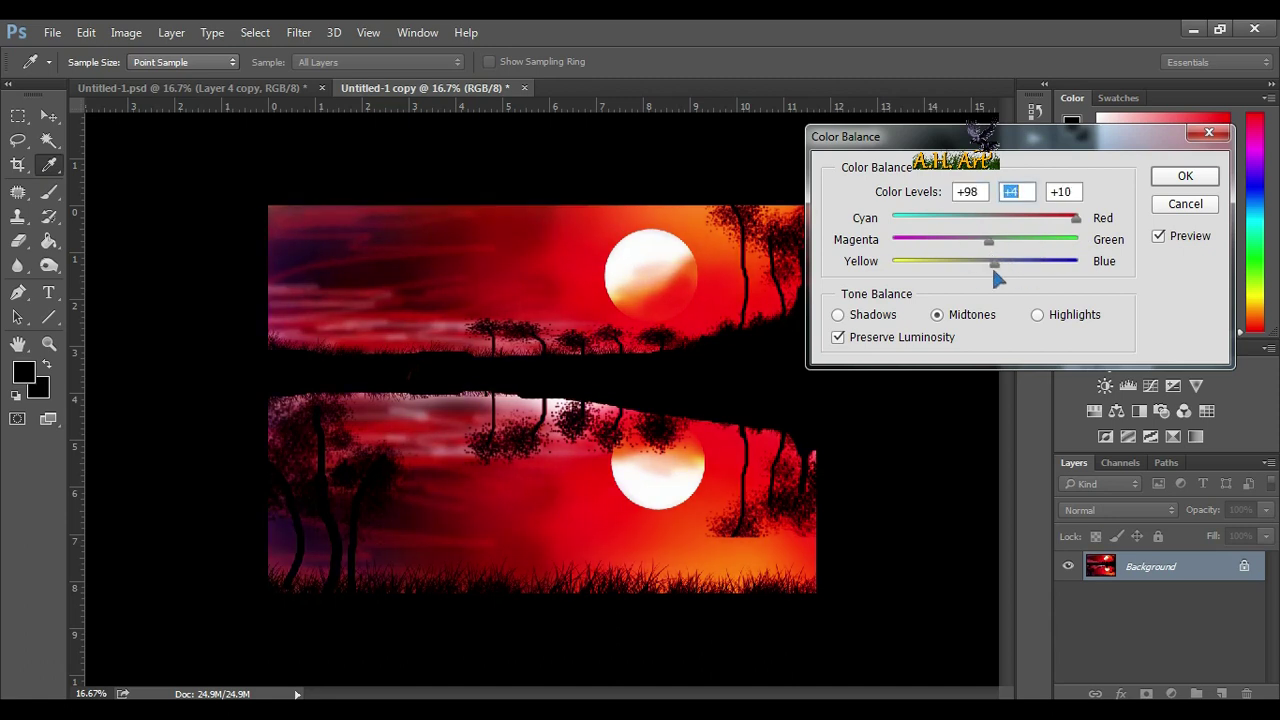
Step: Apply the red Color Balance, then preview a second pass at +1, +28, +22 midtones
{"action": "key", "text": "Return"}
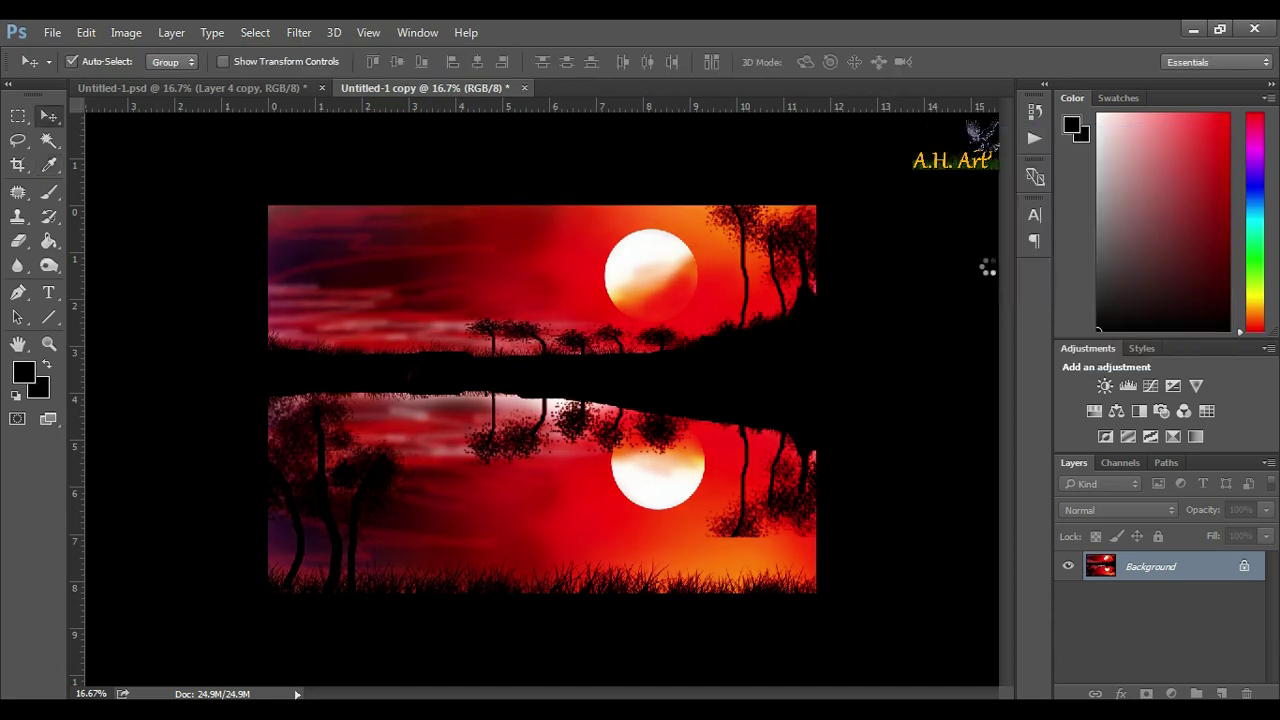
{"action": "key", "text": "ctrl+b"}
{"action": "left_click_drag", "start_coordinate": [988, 218], "coordinate": [1018, 240]}
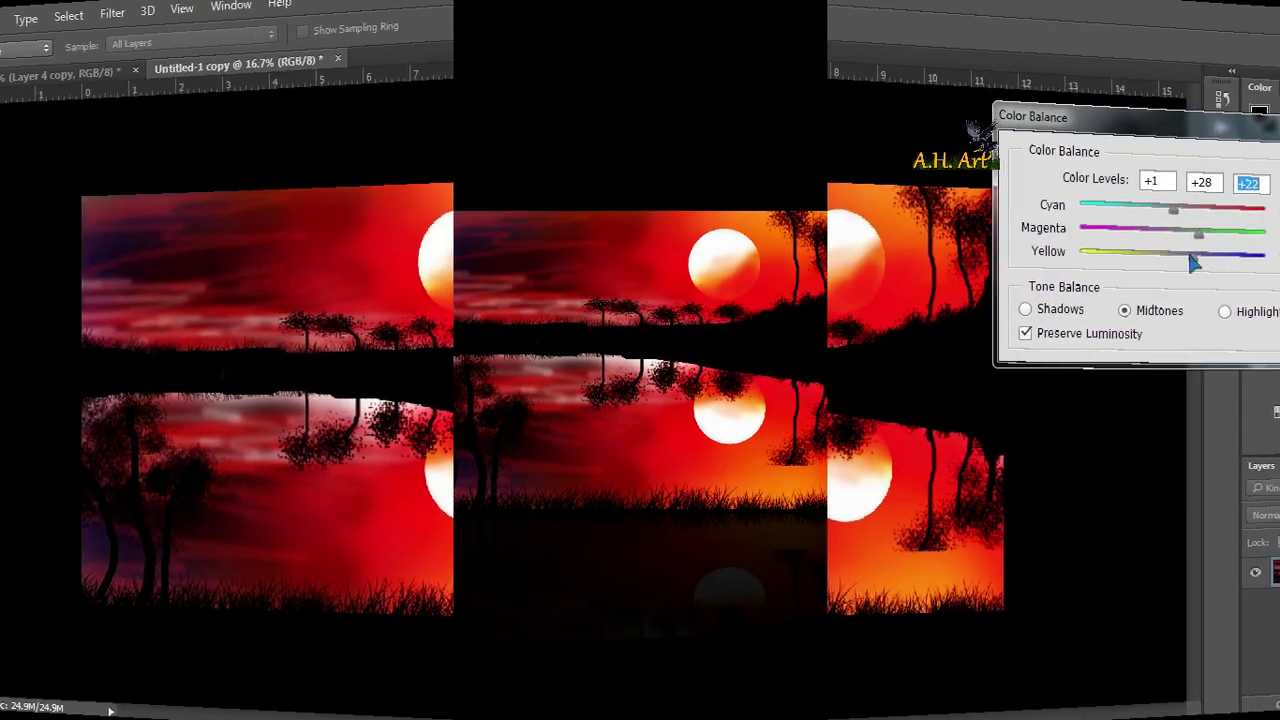